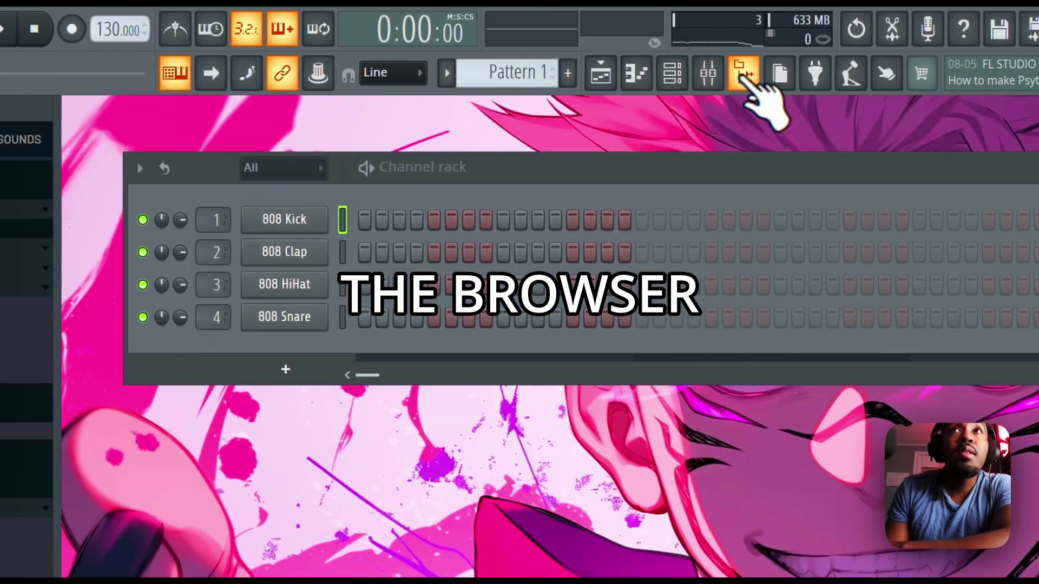
Show the browser and examine its plugin presets, plugin database and browser options.
click(743, 74)
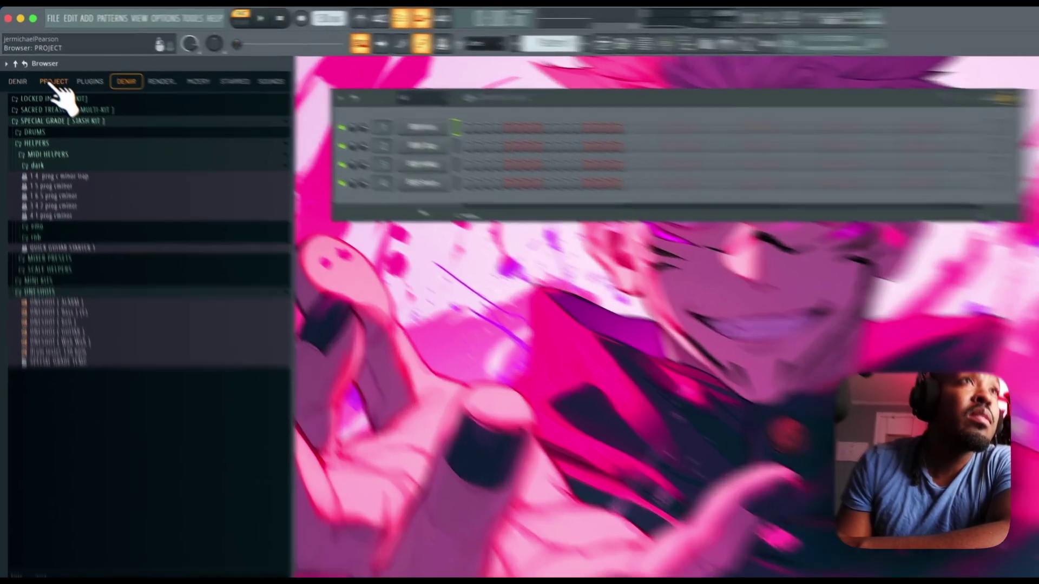
click(16, 73)
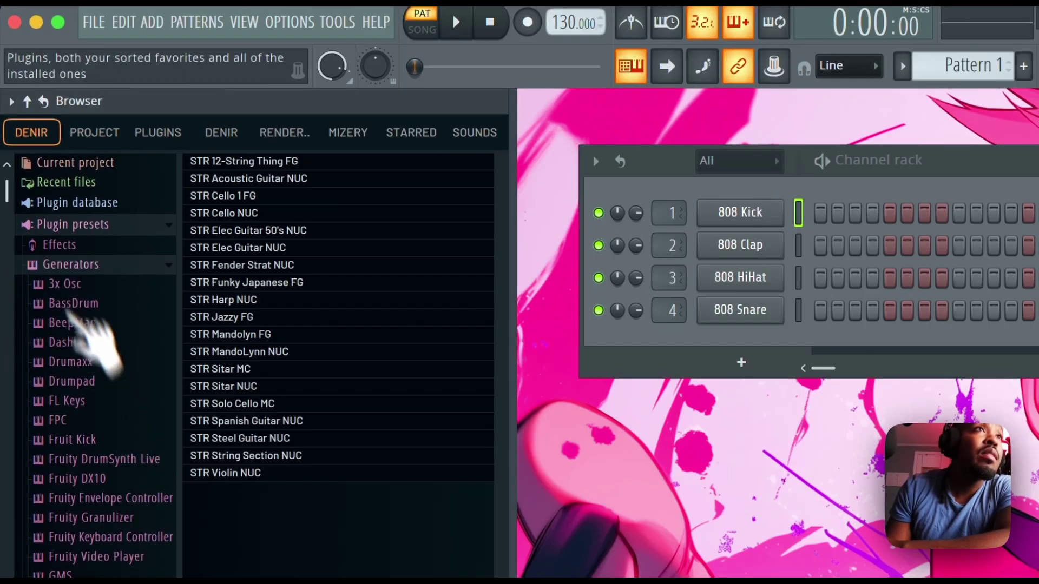
click(30, 122)
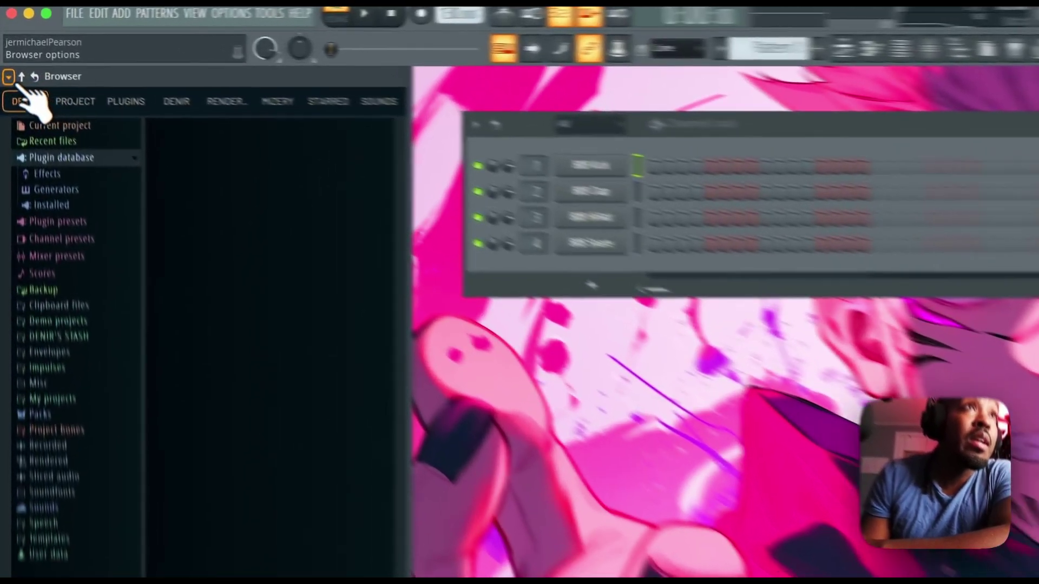
click(6, 57)
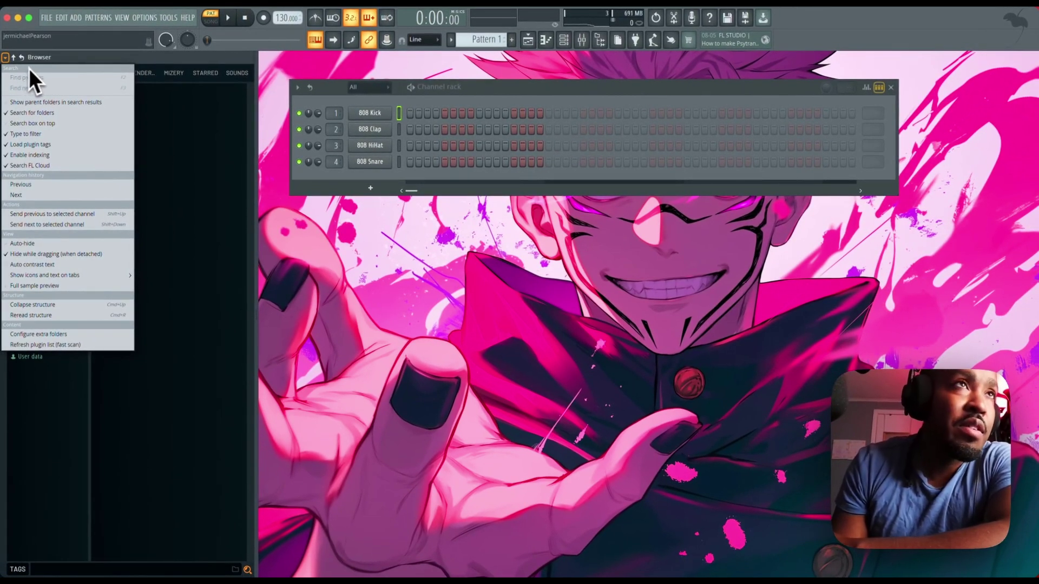
click(51, 64)
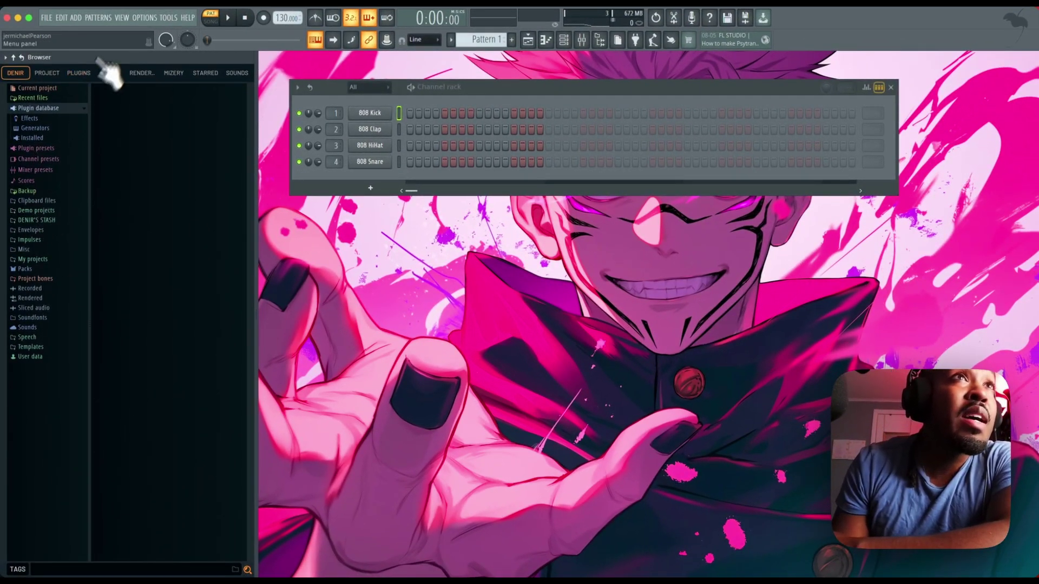
Check the extra browser search folders in the file settings and close the settings.
click(143, 18)
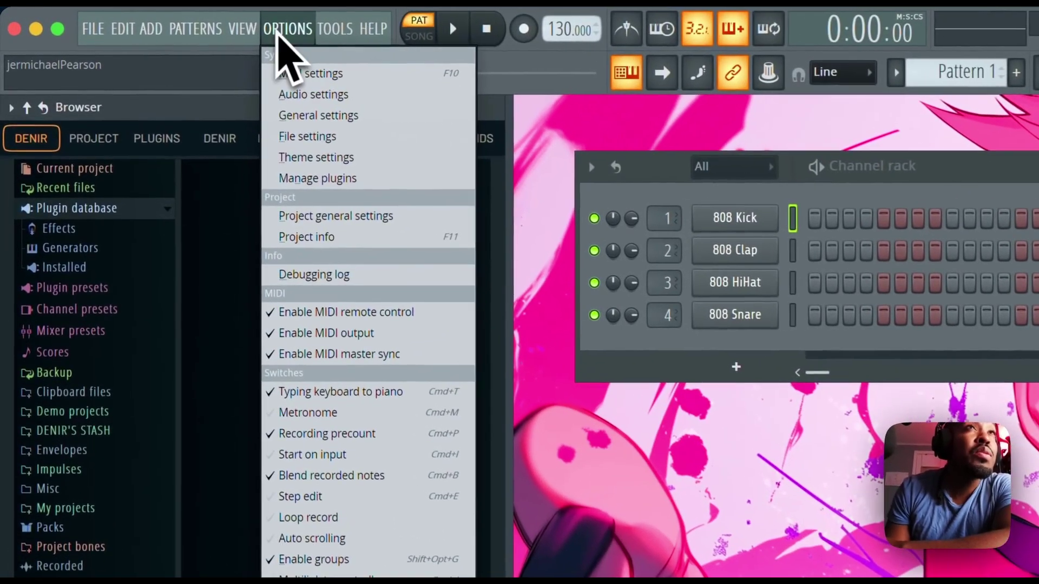
click(318, 135)
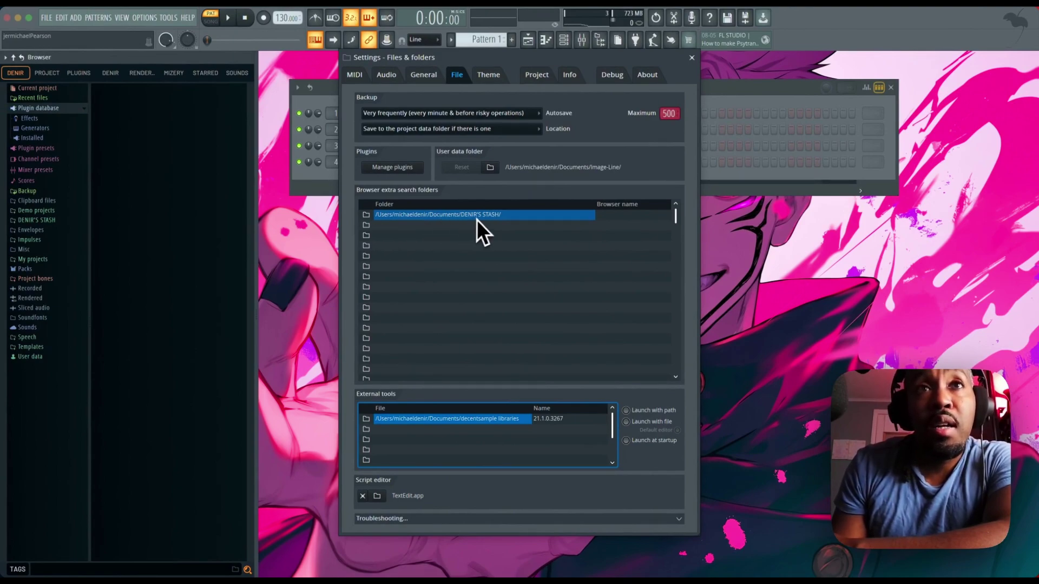
click(692, 57)
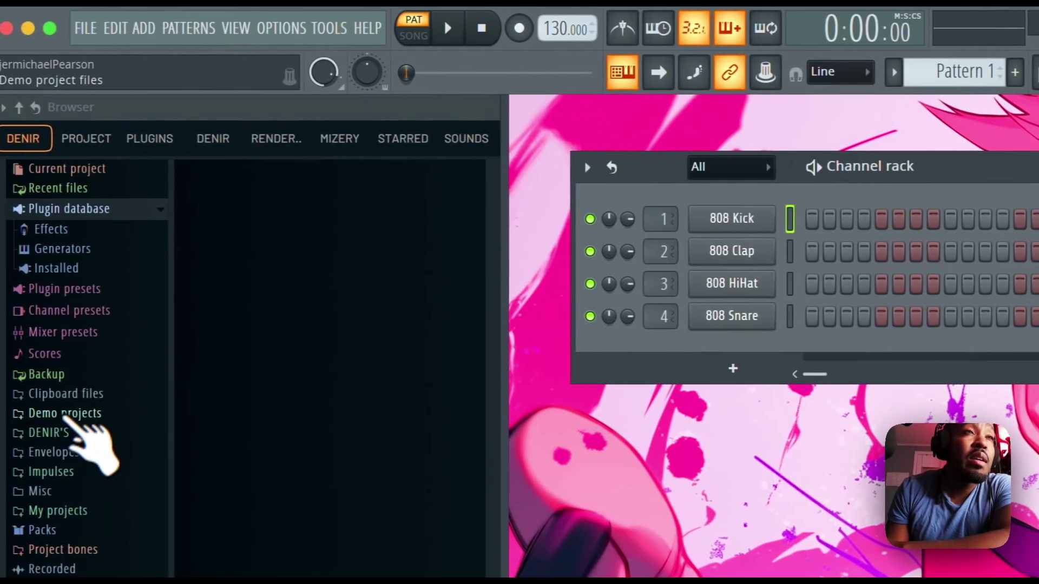
Look into the custom stash folder and display the browser tab that lists the stash kits, including SPECIAL GRADE.
click(52, 220)
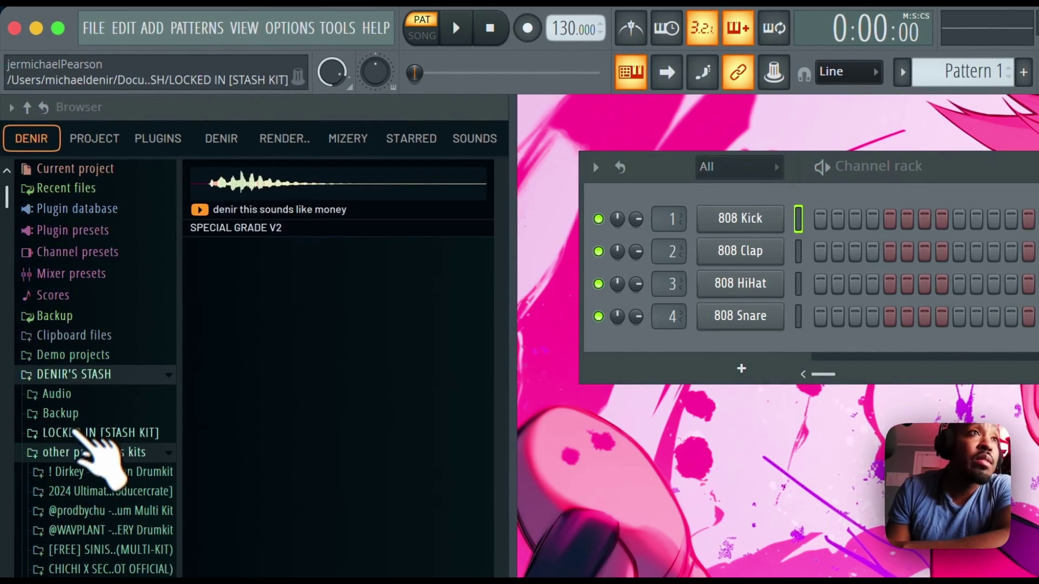
click(122, 374)
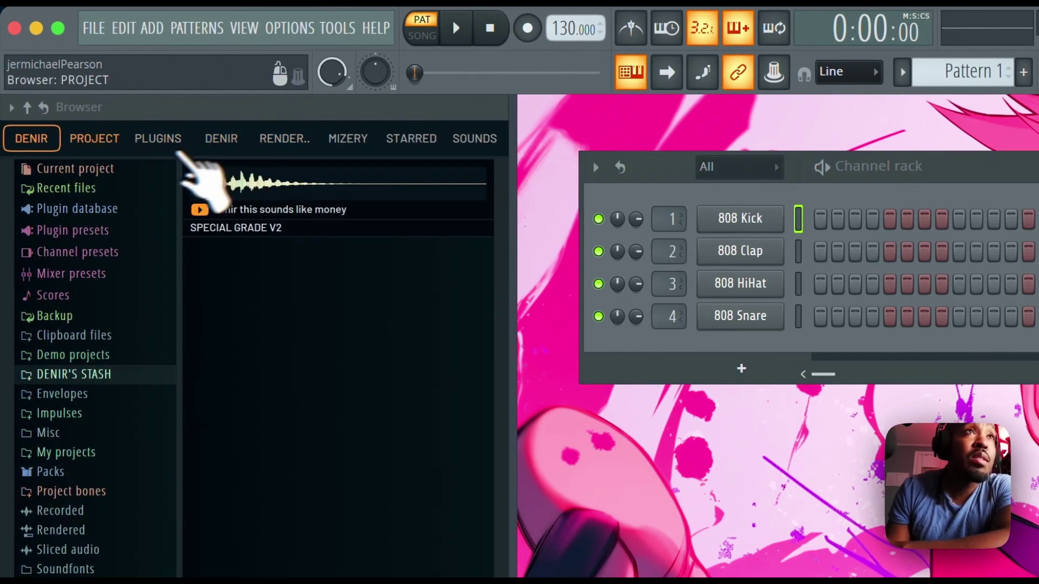
click(221, 139)
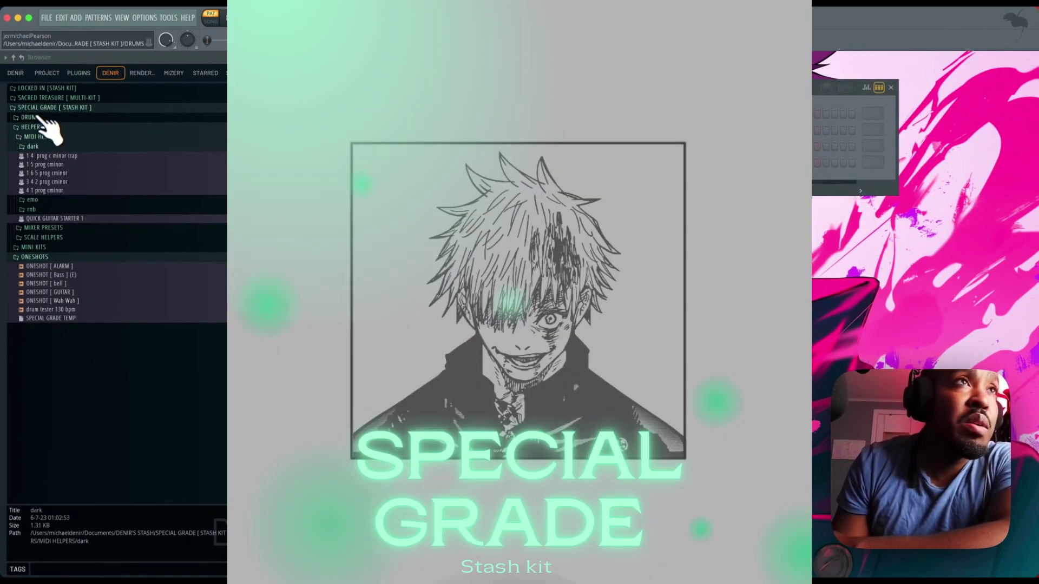
click(41, 107)
click(41, 108)
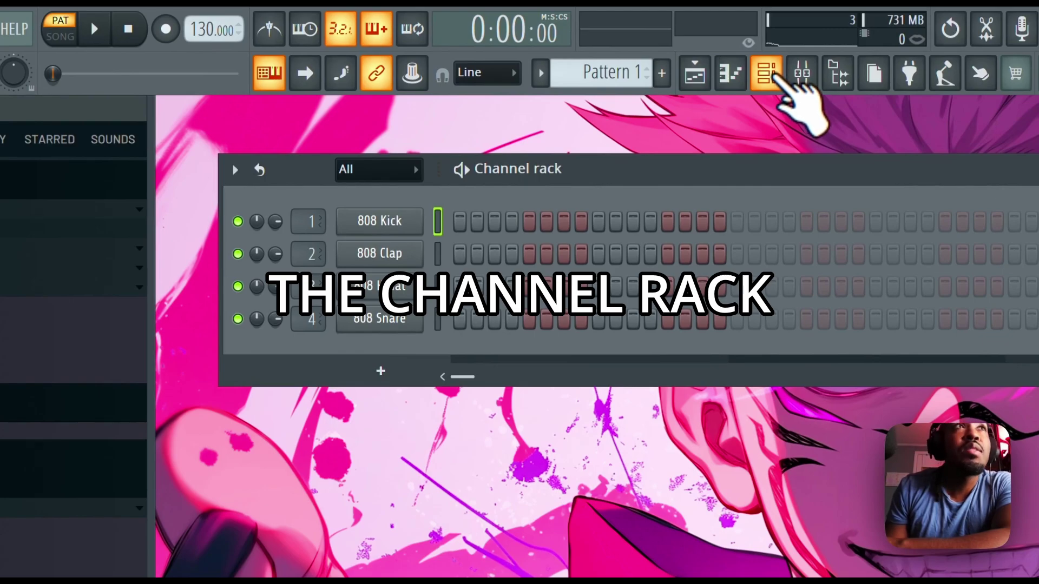
Toggle the channel rack and inspect the sampler settings of the 808 Kick and 808 Clap channels.
click(774, 76)
click(775, 76)
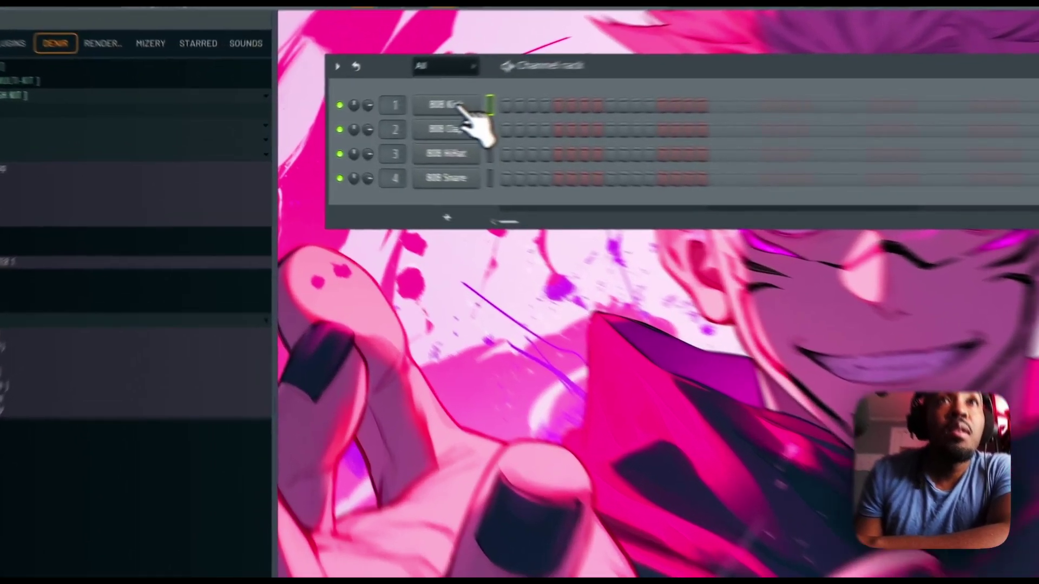
click(376, 115)
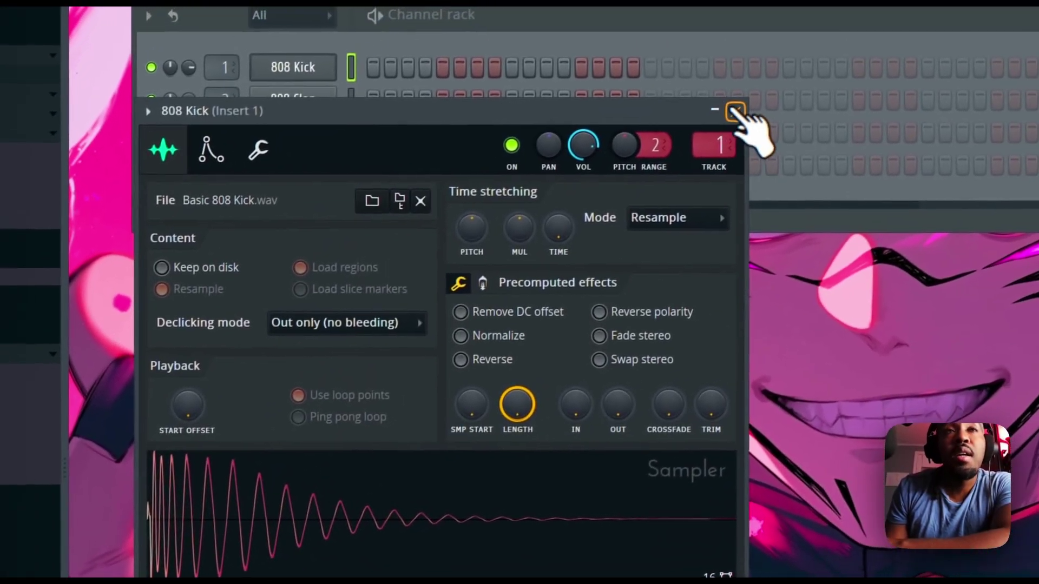
click(835, 97)
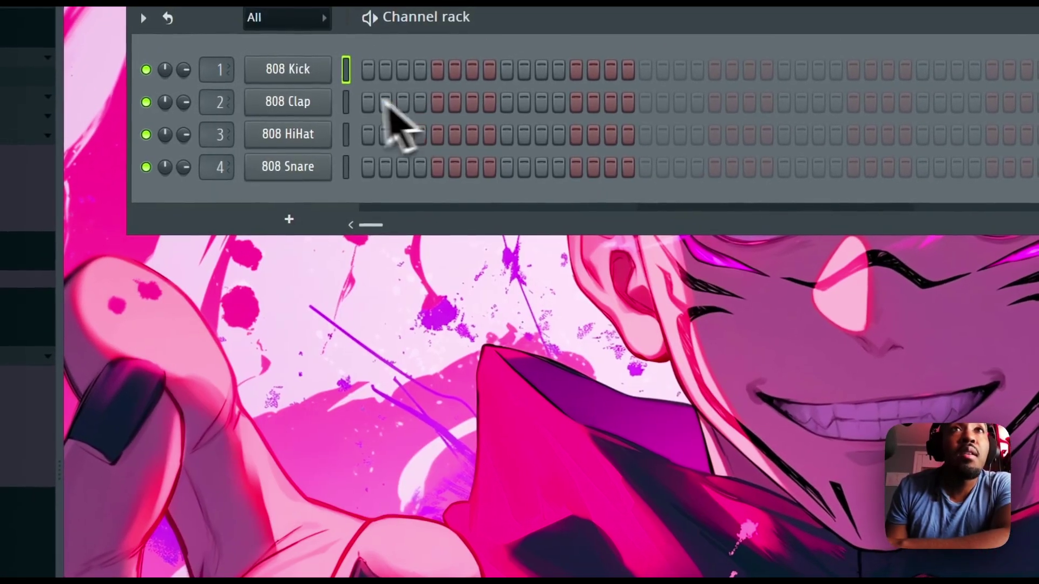
click(452, 82)
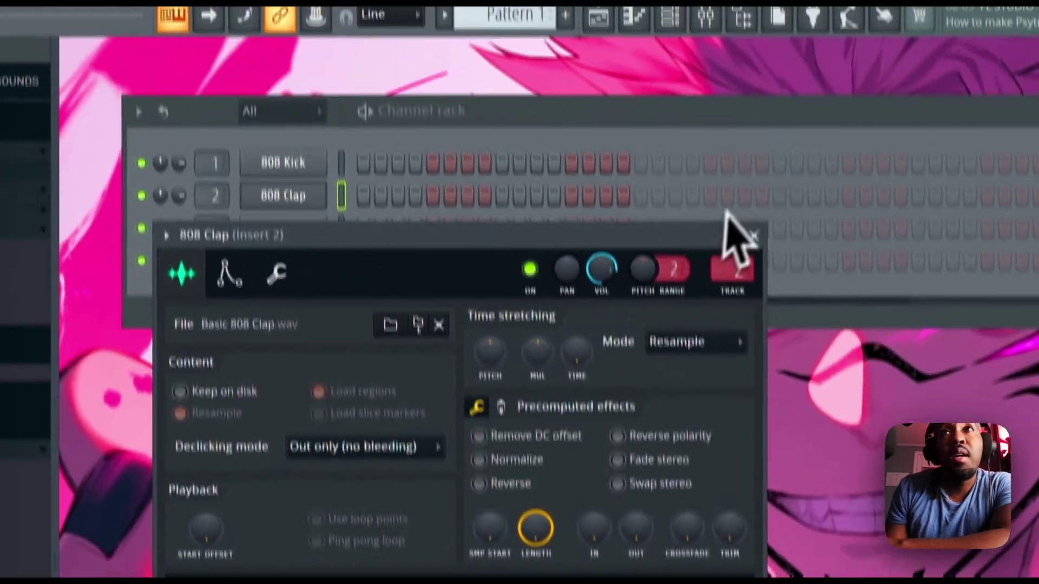
click(758, 142)
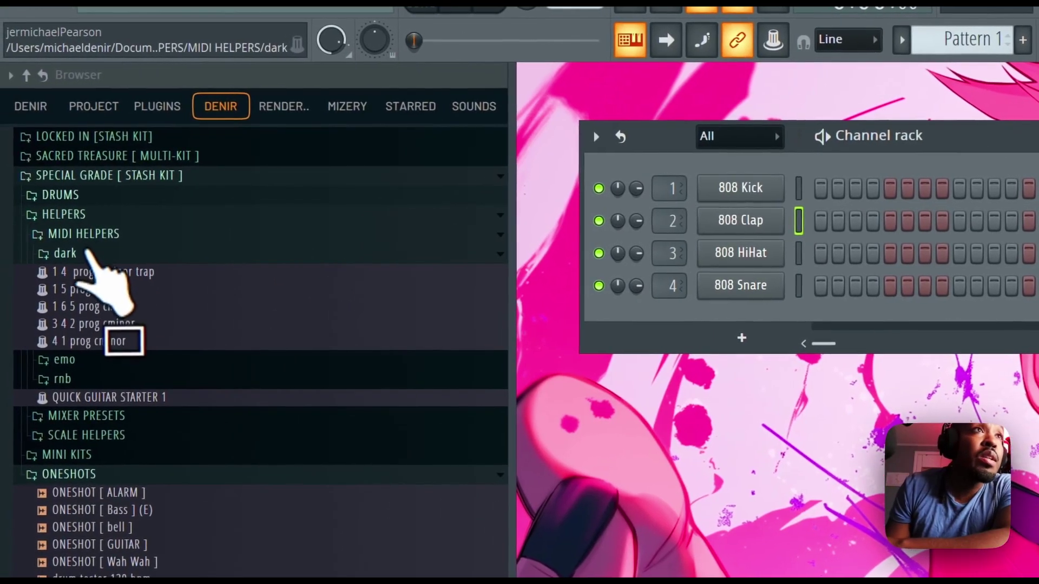
Add the 808 [ Go To ] sample from the SPECIAL GRADE kit's drums as a new channel.
click(80, 216)
click(81, 196)
click(81, 216)
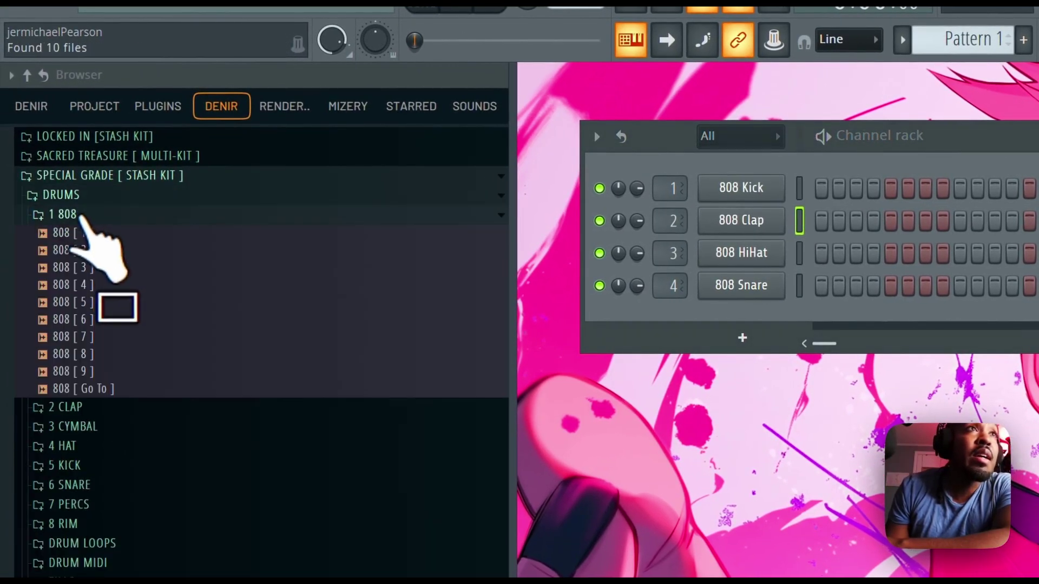
double_click(96, 388)
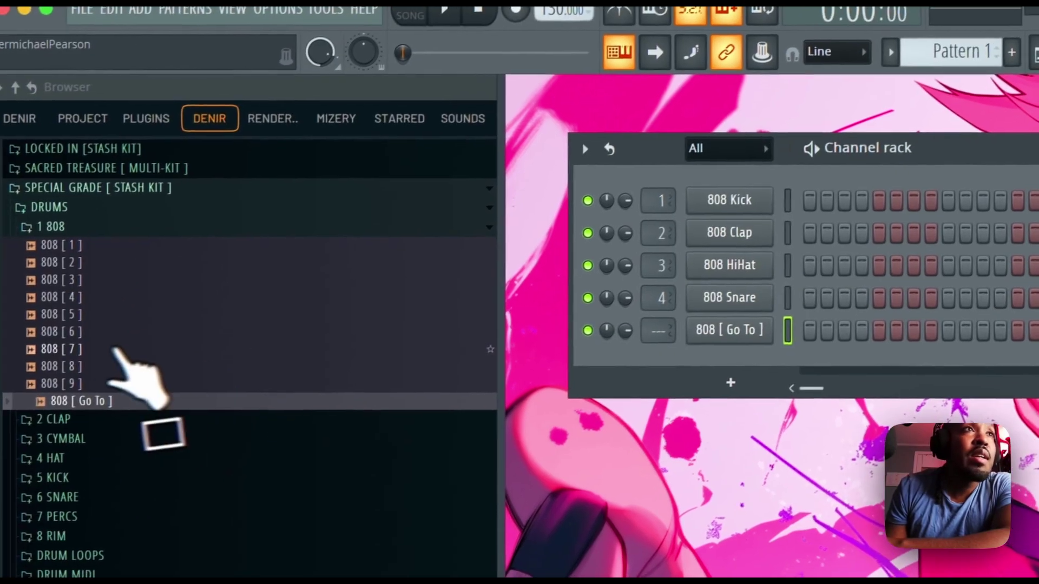
Replace the 808 Clap channel's sample with SNARE [ 0 ] and the 808 Kick channel's sample with KICK [ 0 ].
click(75, 214)
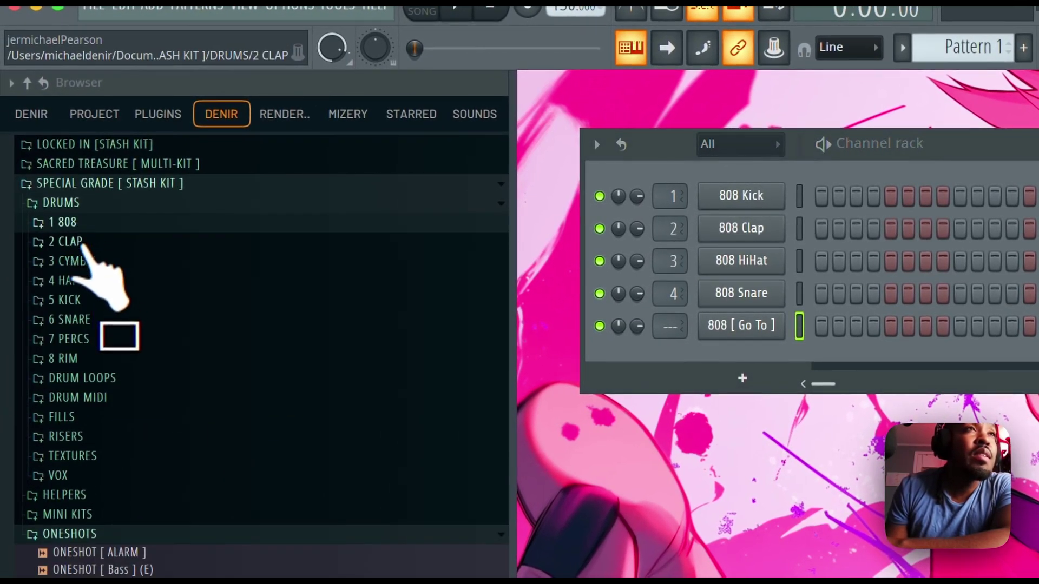
click(82, 319)
drag(89, 338, 767, 236)
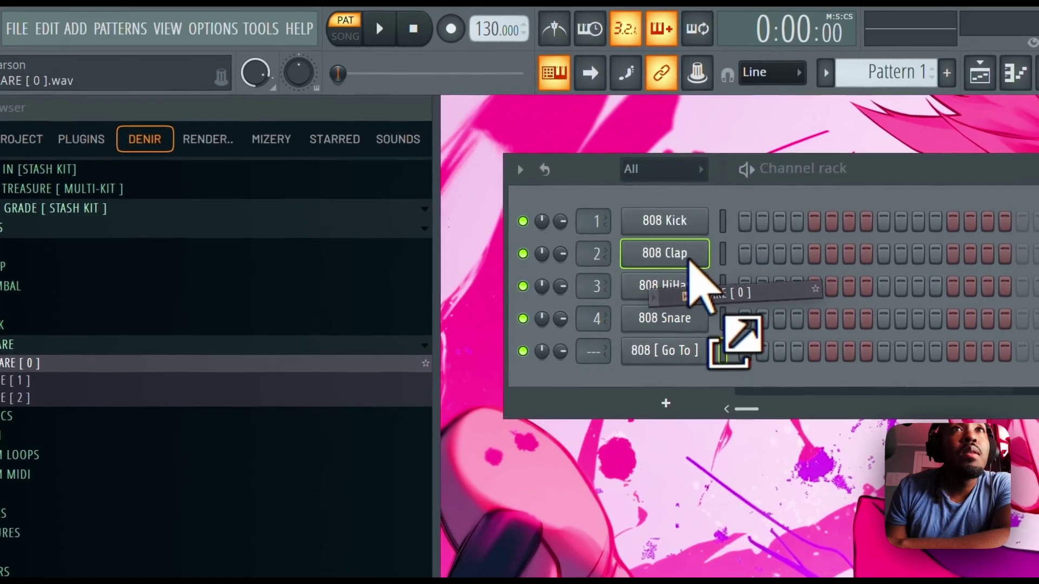
drag(690, 260, 687, 252)
click(2, 324)
drag(8, 344, 673, 222)
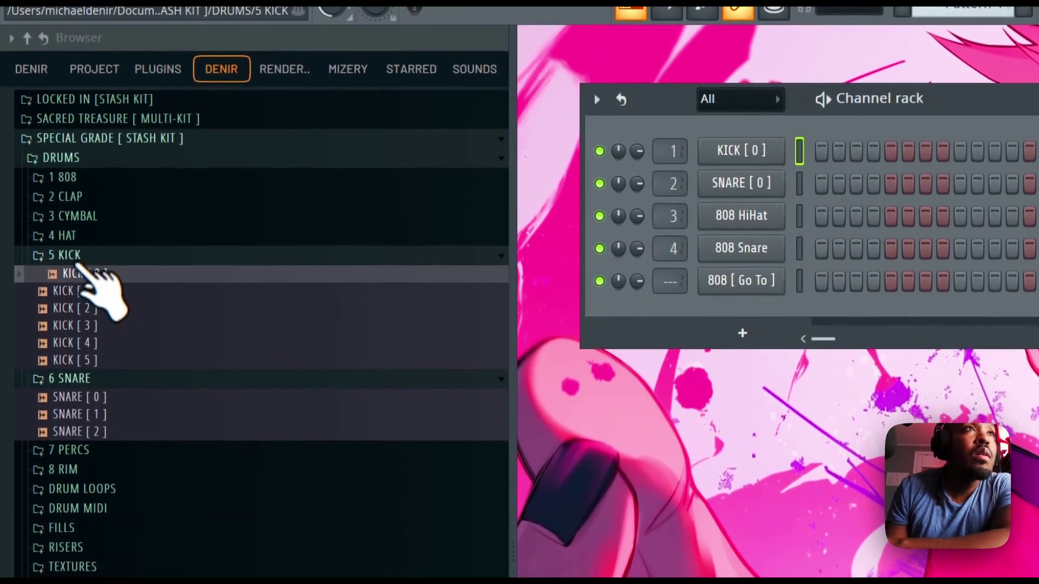
Replace the 808 HiHat channel's sample with HAT [ 0 ] and the 808 Snare channel's sample with CLAP [ 0 ].
click(87, 324)
click(86, 241)
drag(94, 254, 753, 211)
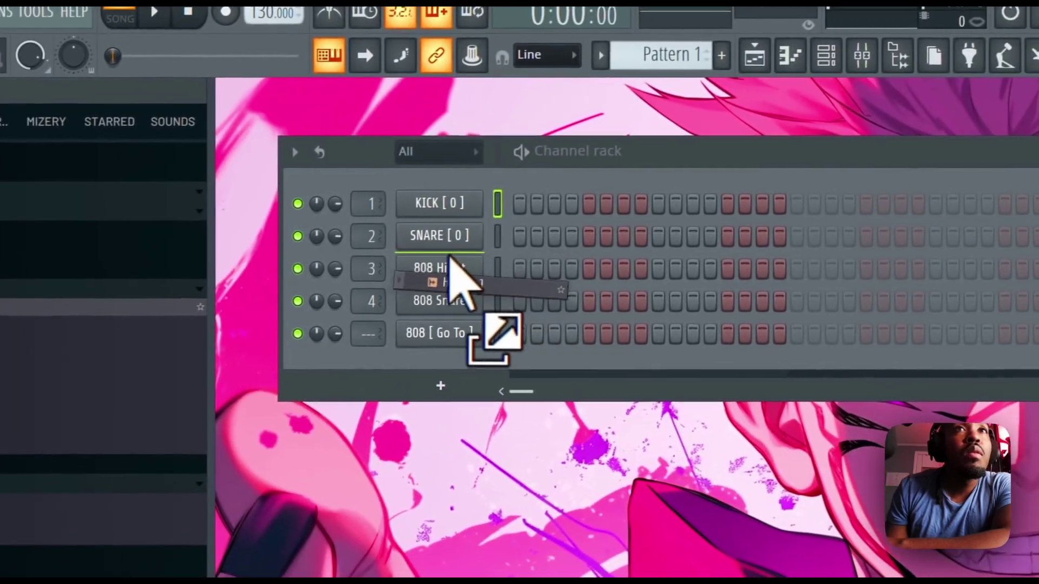
drag(452, 270, 463, 281)
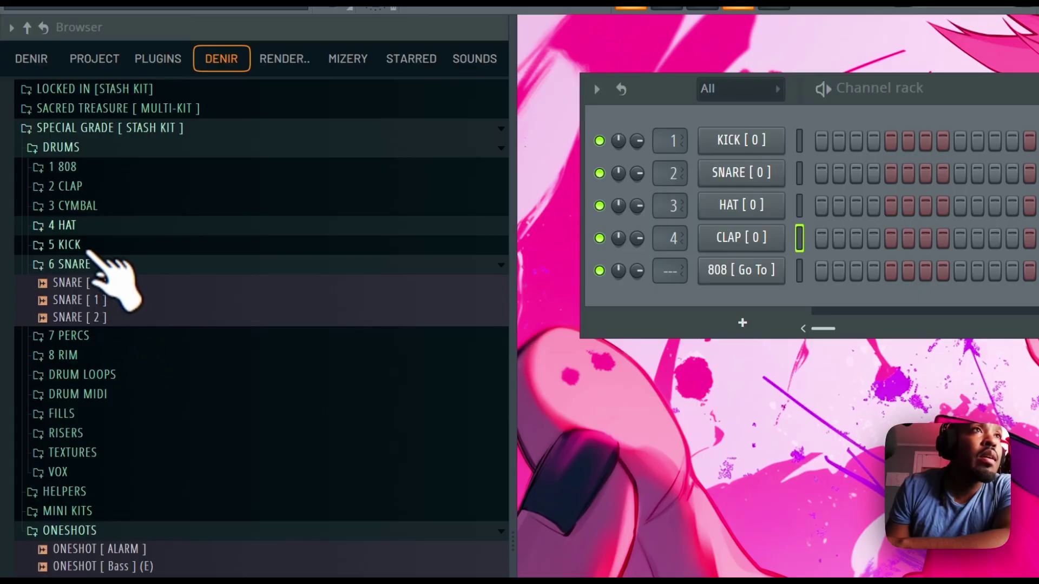
Add the PERC [ 7 ] sample from the kit's 7 PERCS folder as a new channel below 808 [ Go To ].
click(92, 263)
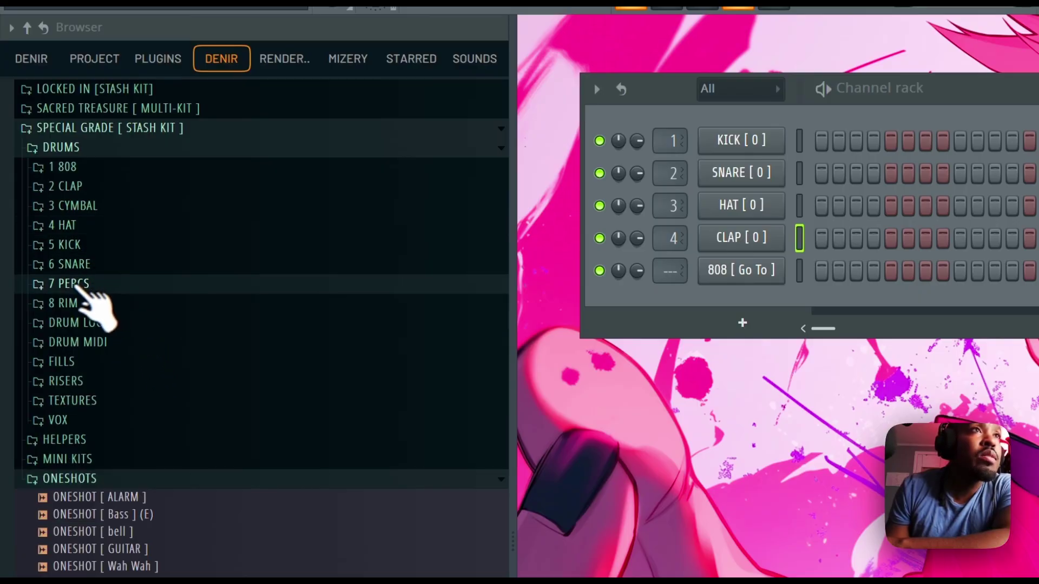
click(87, 284)
drag(100, 407, 702, 311)
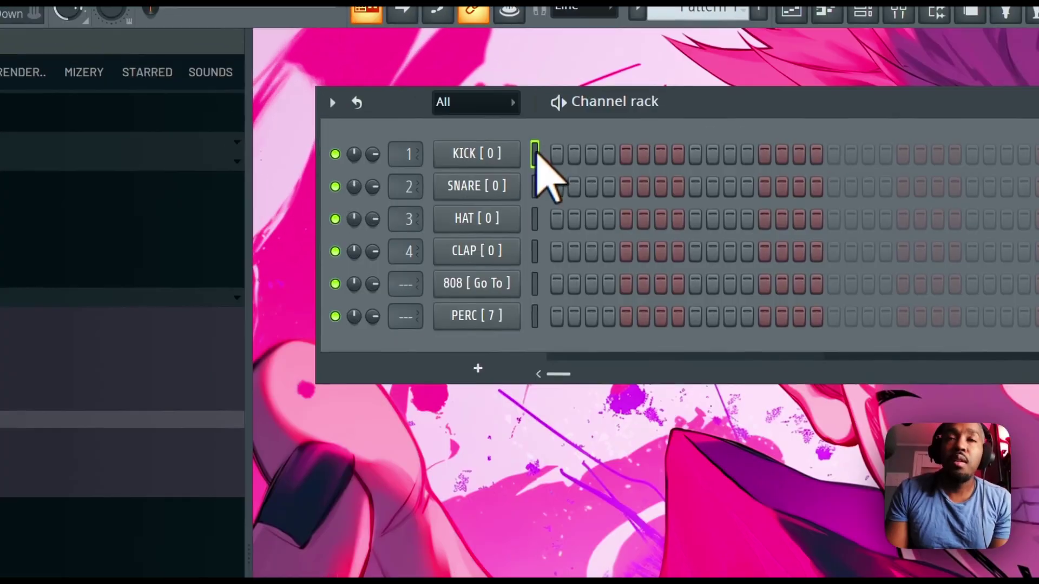
Select all six drum channels and color them uniformly Earth Red (#B5595B) with the gradient editor.
drag(398, 113, 404, 127)
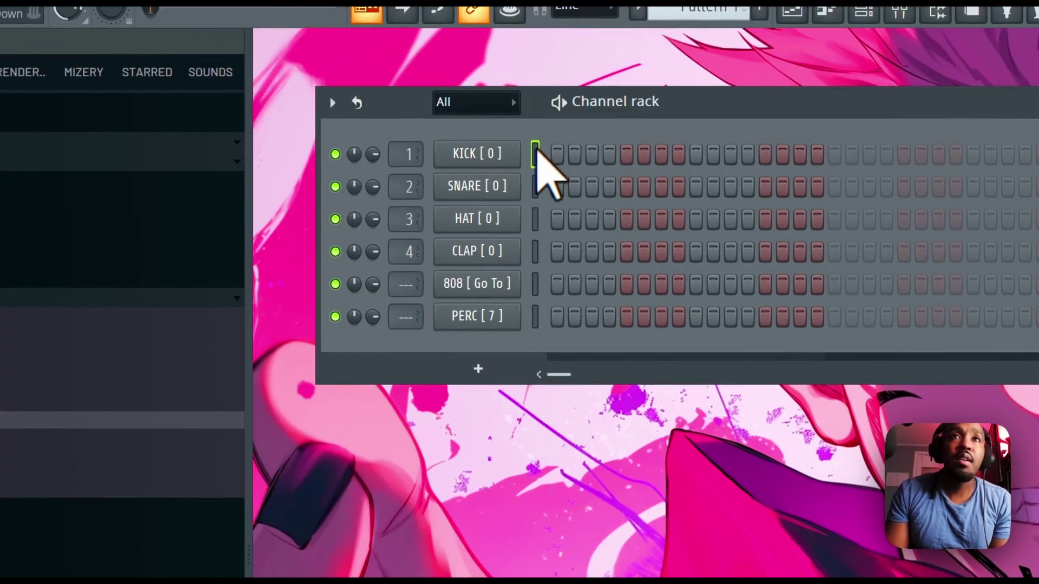
click(333, 102)
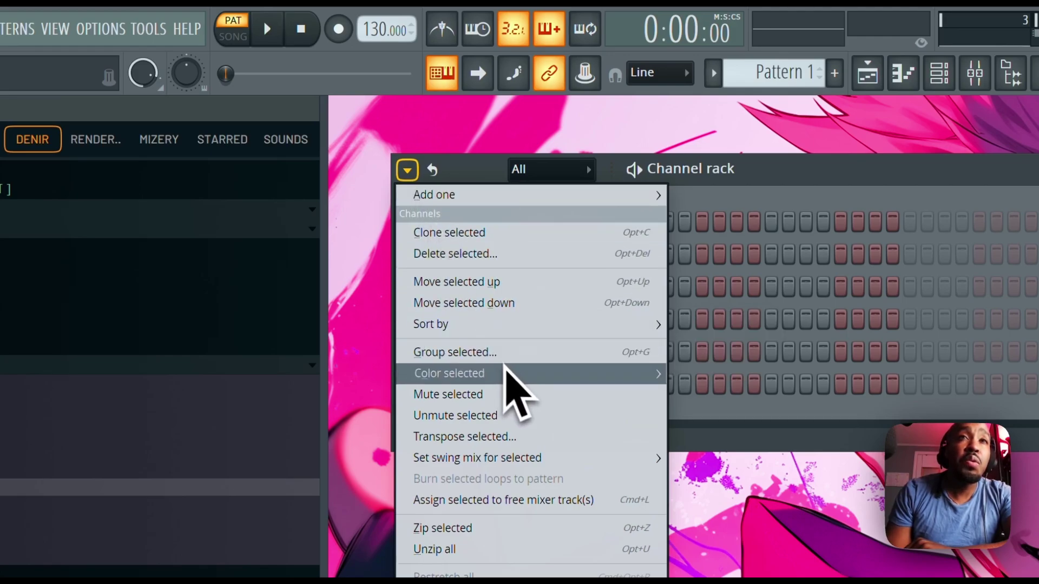
mouse_move(503, 373)
click(703, 373)
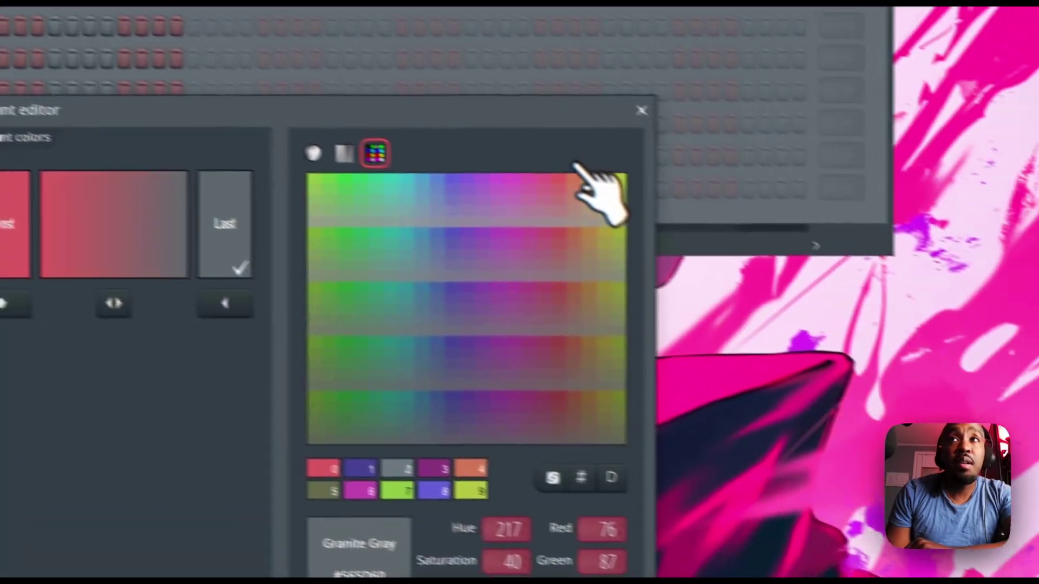
click(854, 295)
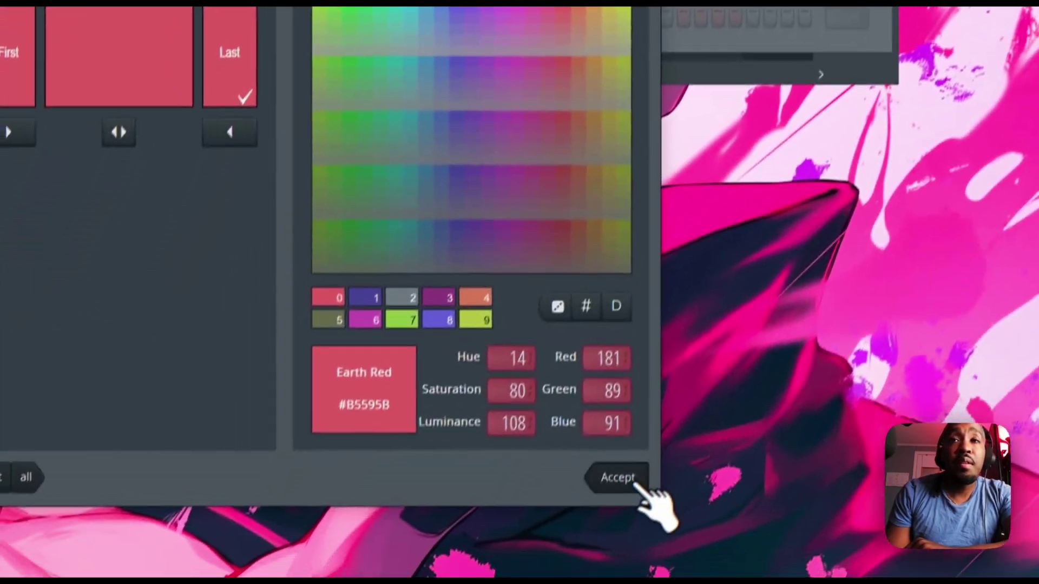
click(638, 484)
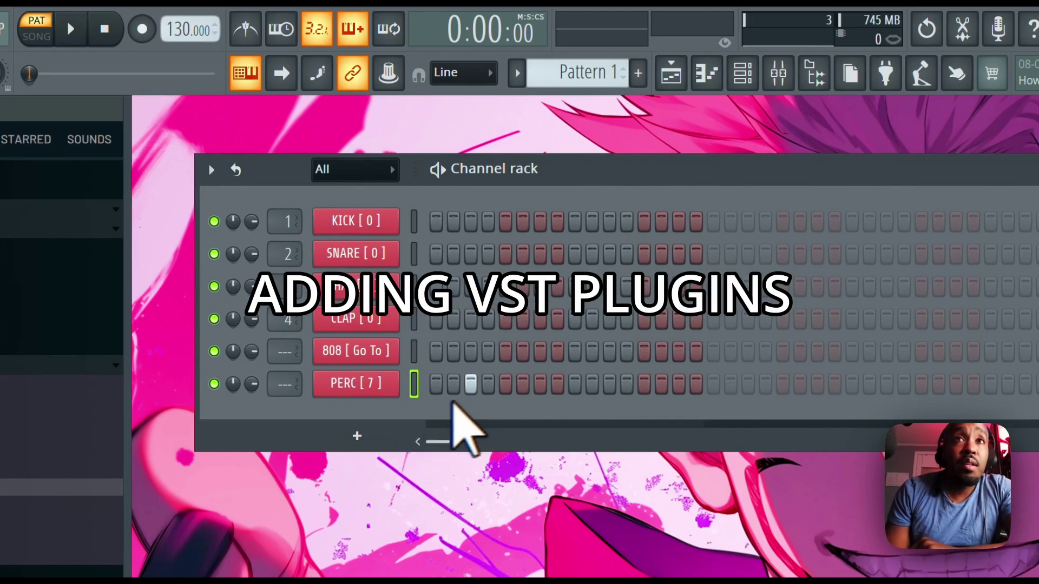
Add an FL Keys instrument channel to the channel rack and open its piano roll.
click(370, 439)
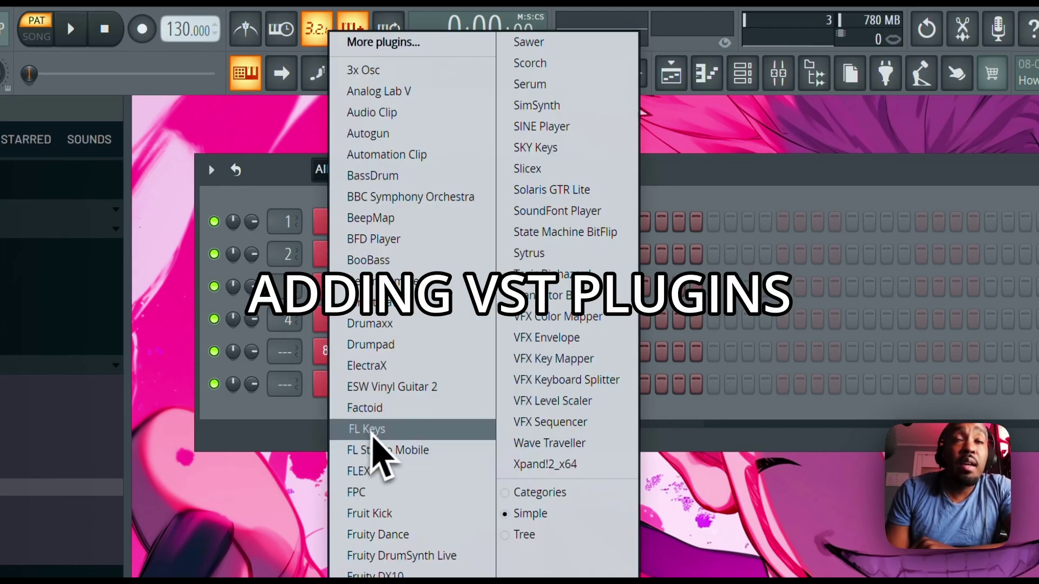
click(373, 430)
key(Escape)
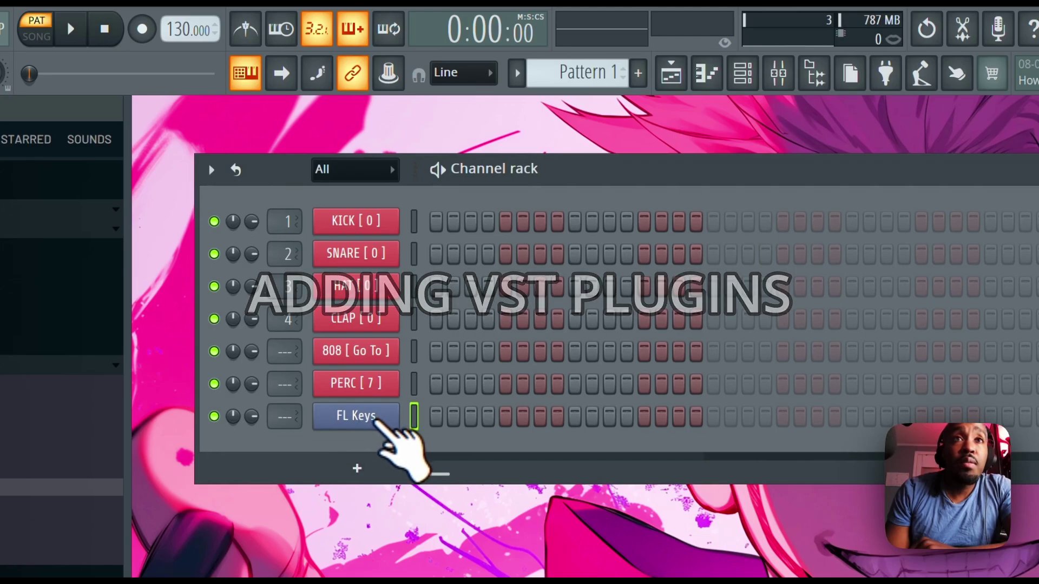
right_click(353, 418)
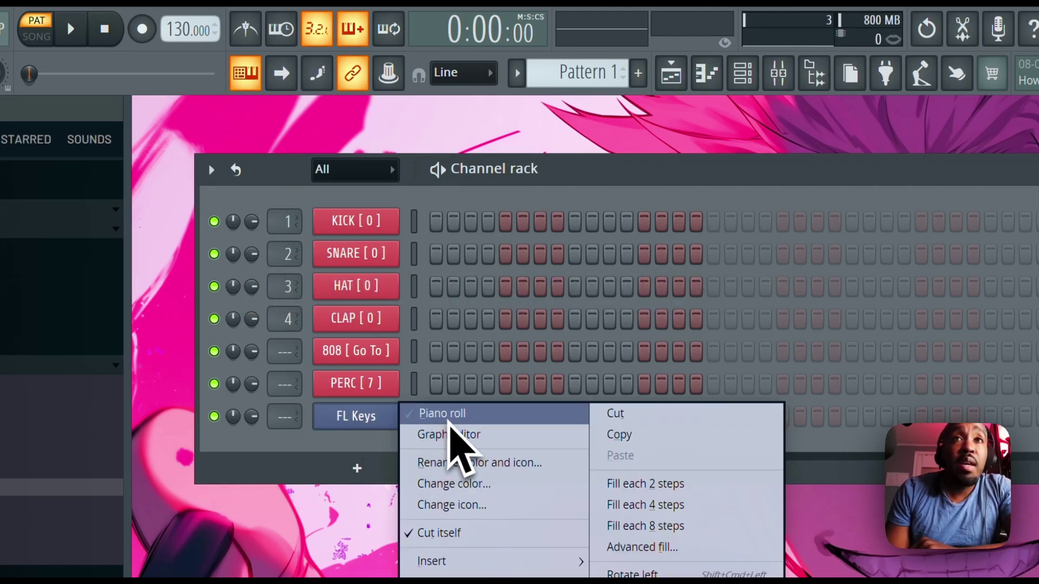
click(452, 422)
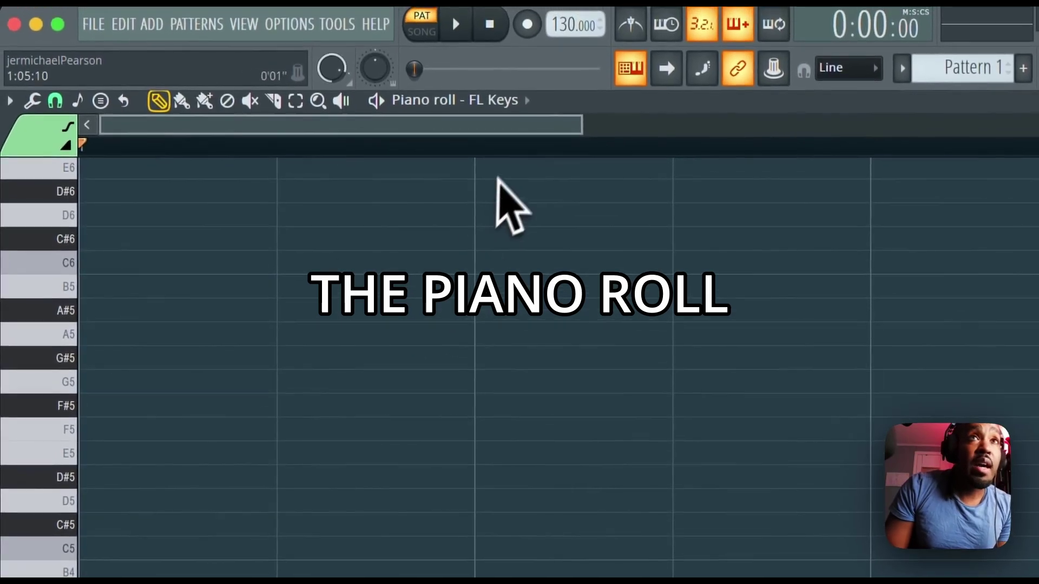
Draw four consecutive one-bar C5 notes covering bars 1 to 4 in the FL Keys piano roll.
drag(362, 133, 1038, 108)
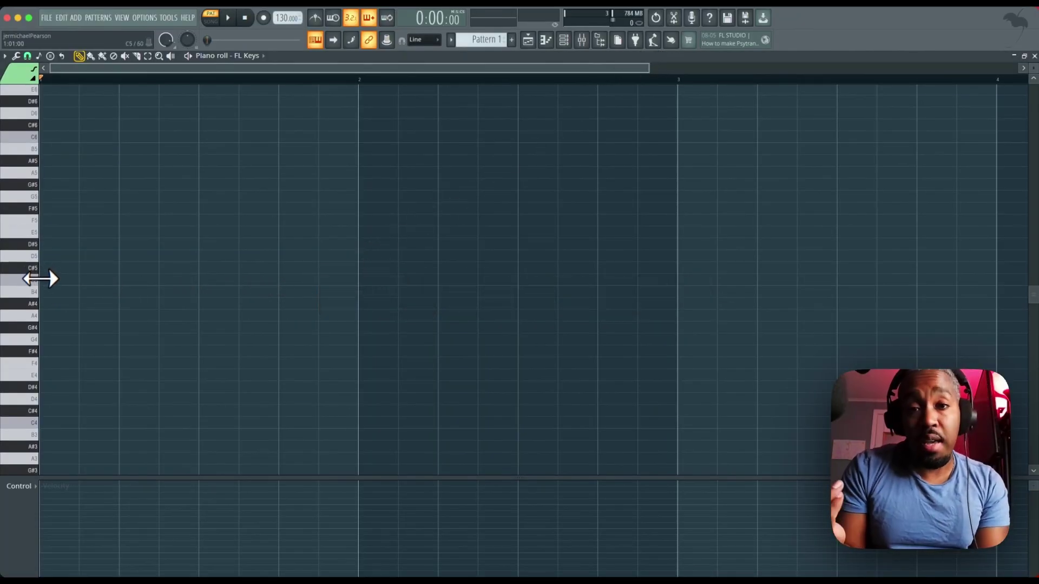
click(41, 278)
drag(81, 280, 293, 295)
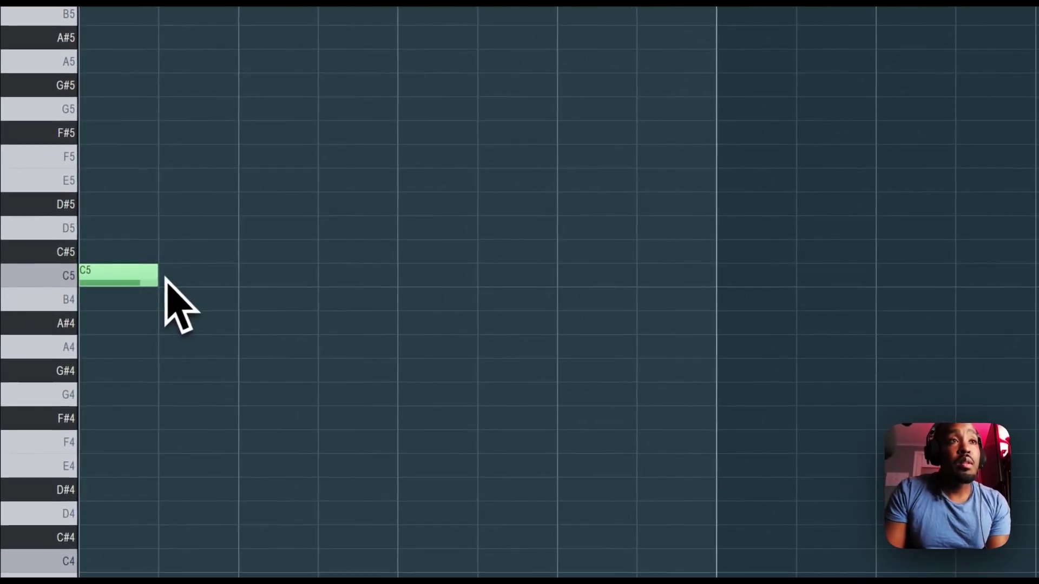
drag(595, 307, 722, 274)
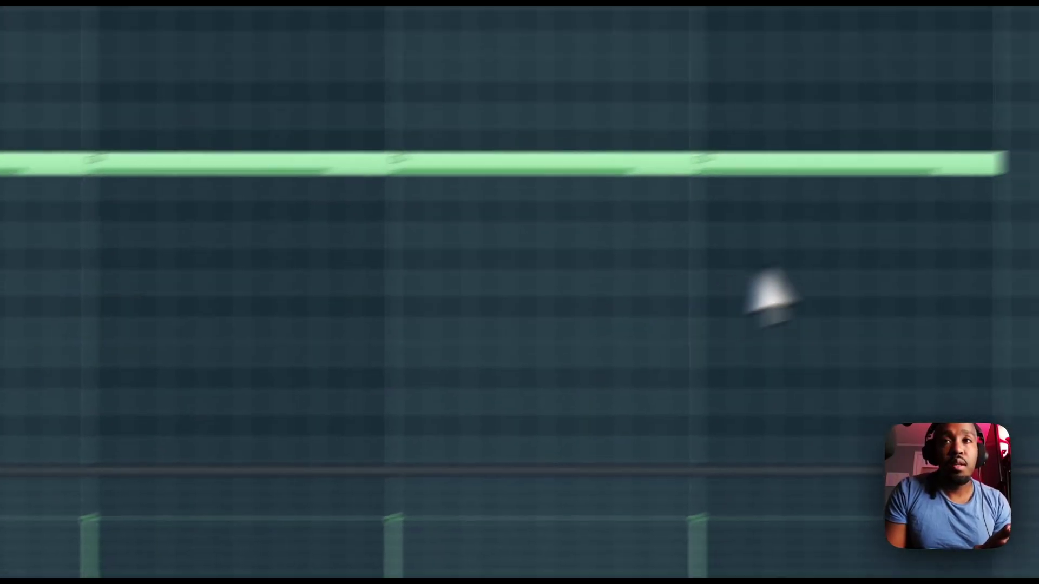
Duplicate the four C5 notes, raise the copies seven semitones to G5, and clear the selection.
mouse_move(919, 263)
mouse_down()
mouse_move(69, 309)
mouse_move(139, 336)
mouse_up()
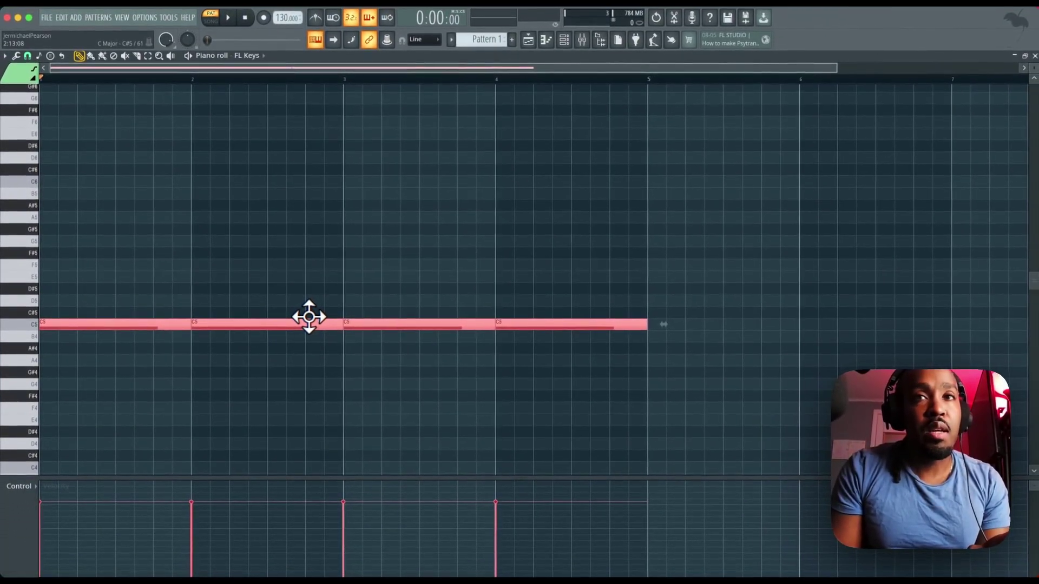
key(shift+Up)
key(shift+Up)
key(shift+Up)
key(shift+Up)
key(shift+Up)
key(shift+Up)
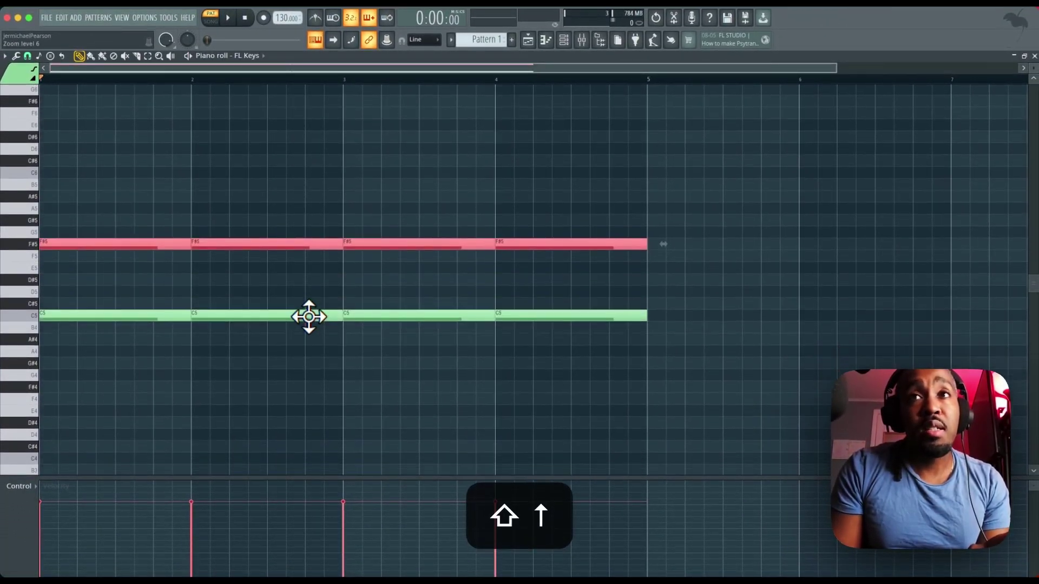
key(shift+Up)
key(ctrl+d)
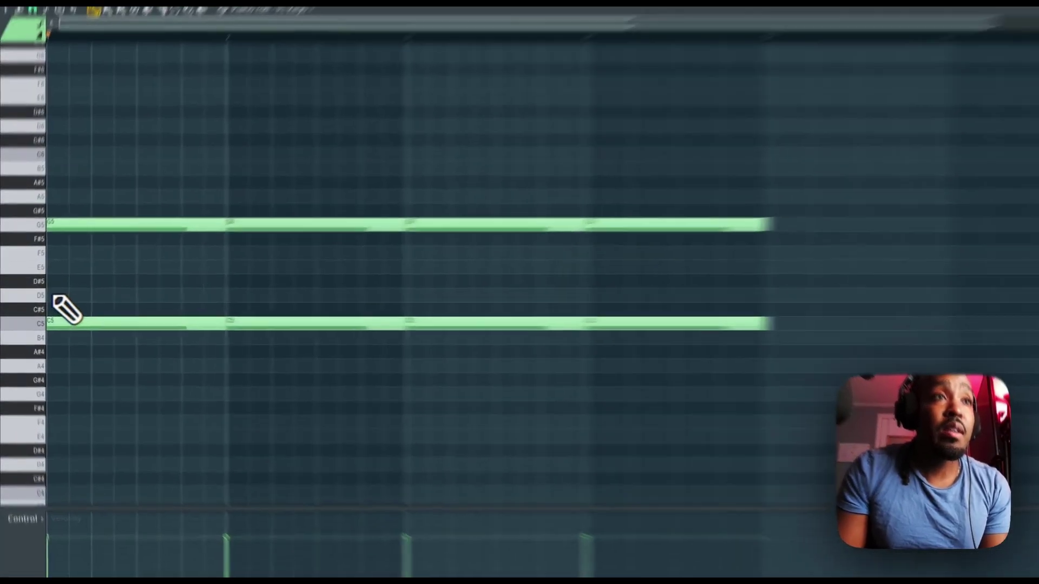
Add a one-bar D#5 note in bar 1 between the C5 and G5 notes and play the chord.
click(48, 286)
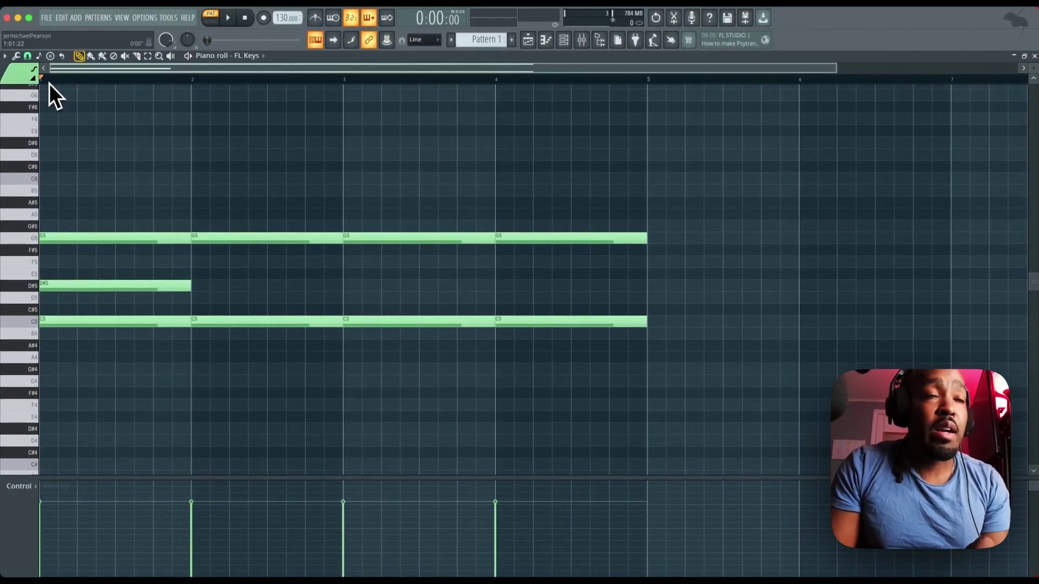
key(space)
key(space)
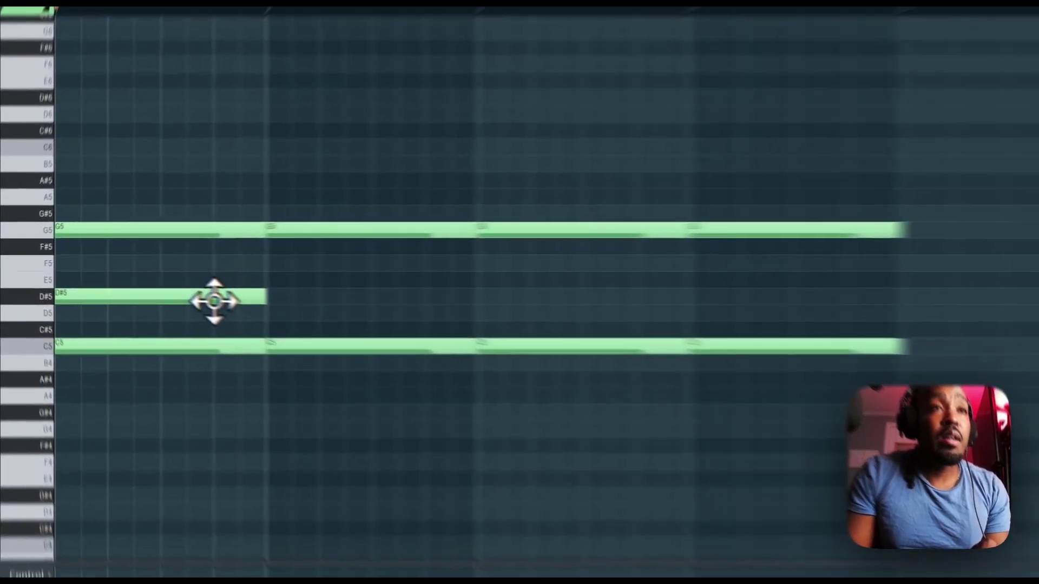
Try the middle note of the first chord on E5, play it, and move the note back to D#5.
drag(153, 287, 156, 275)
key(space)
key(space)
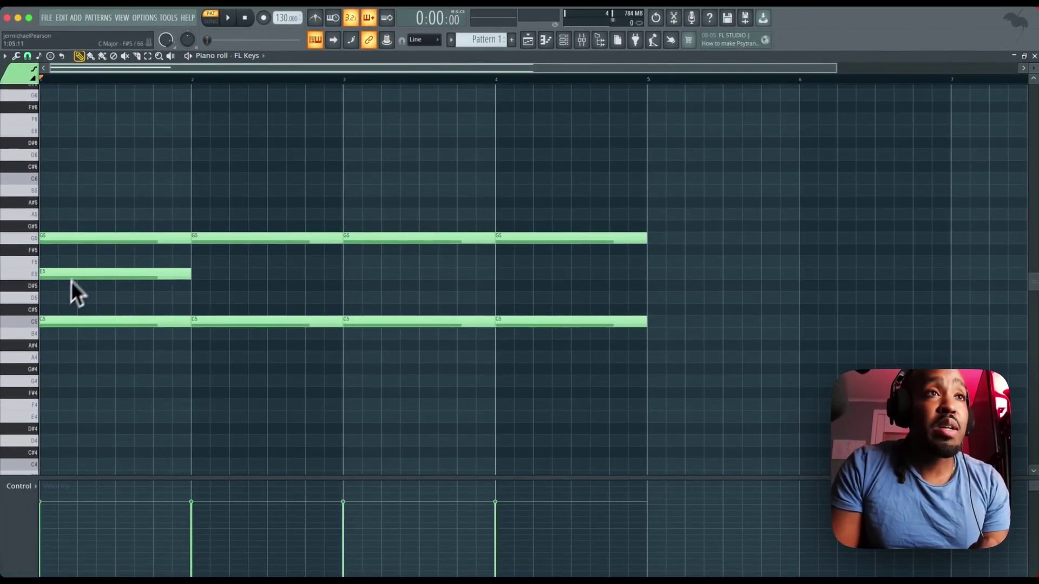
drag(70, 273, 64, 287)
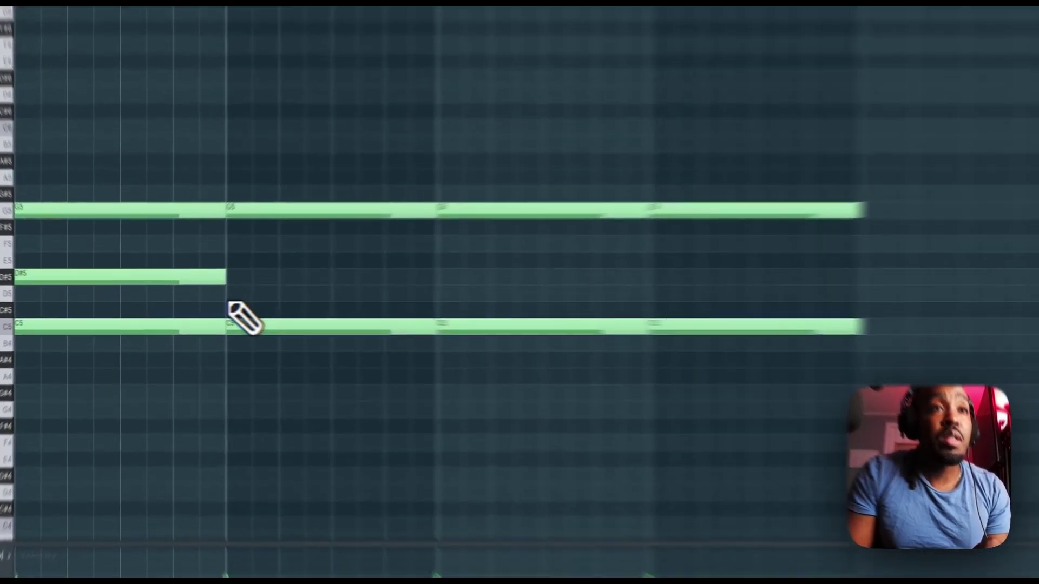
Add one-bar middle notes D5 in bar 2, D#5 in bar 3 and F5 in bar 4, and play the progression.
click(216, 298)
click(379, 286)
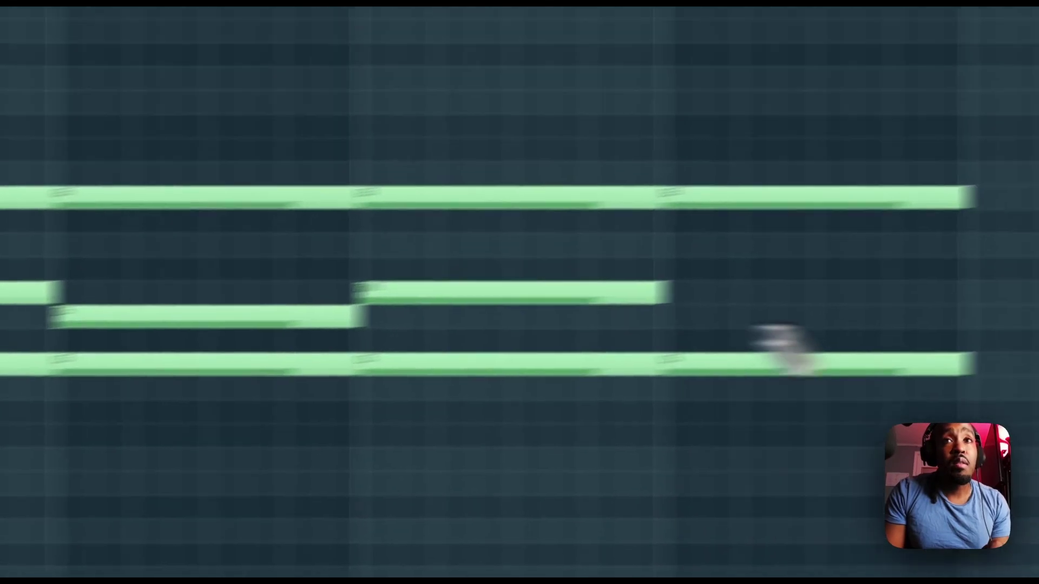
click(689, 242)
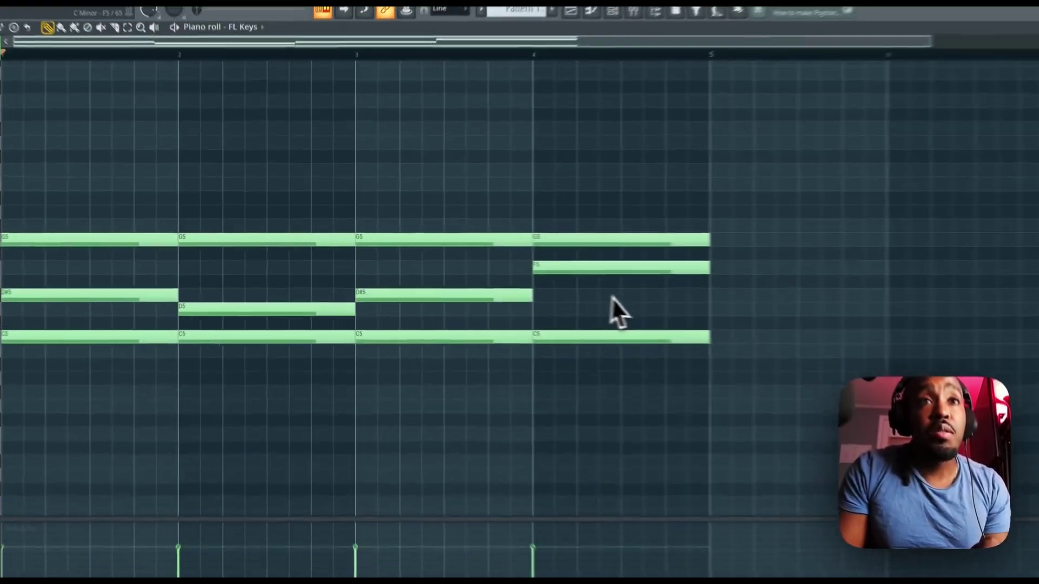
key(space)
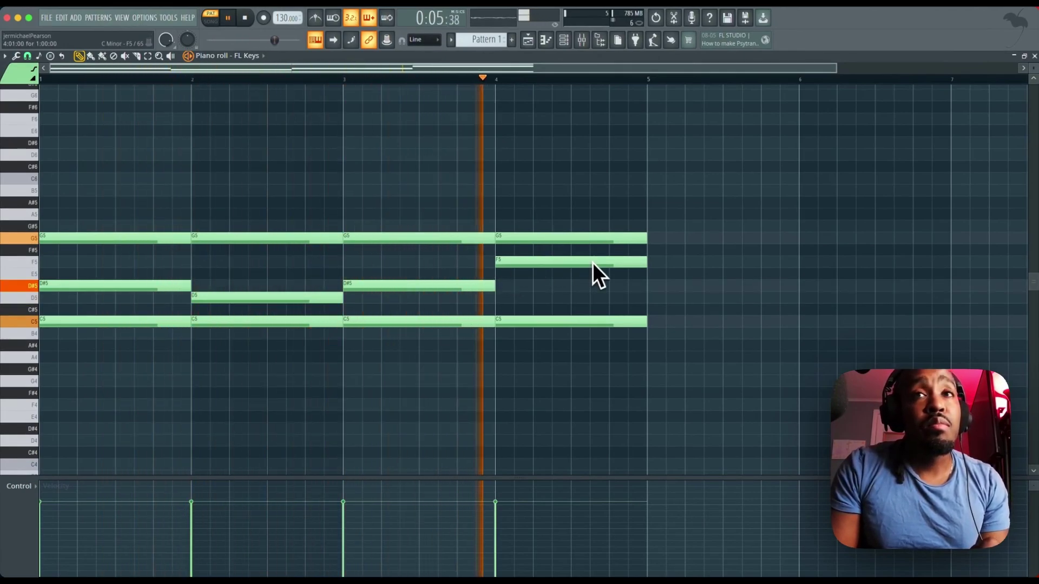
key(space)
Shorten the F5 note in bar 4 to half a bar, fill the second half with D5, and start playback.
drag(647, 263, 591, 273)
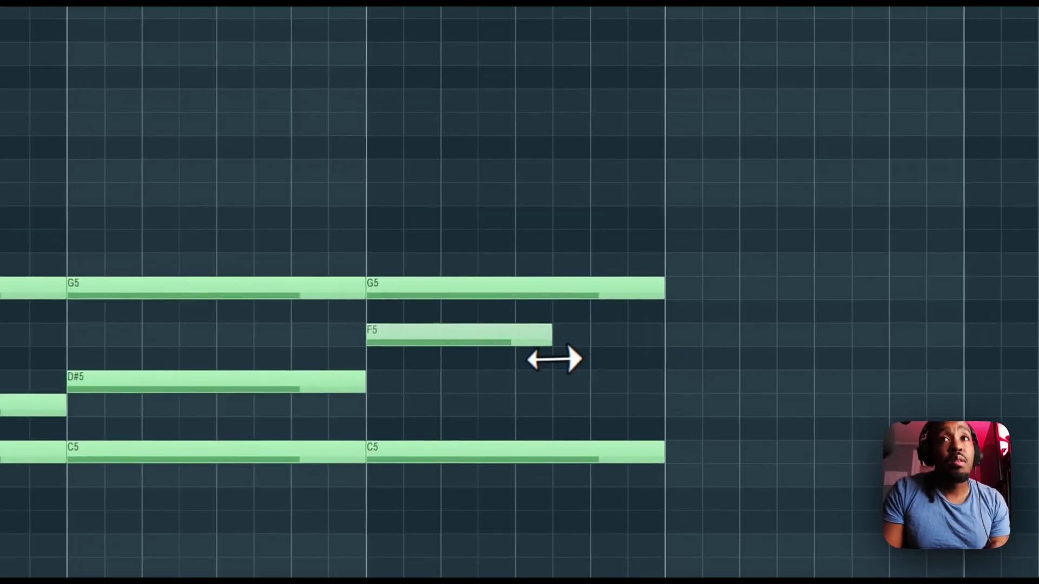
drag(555, 360, 519, 403)
click(519, 378)
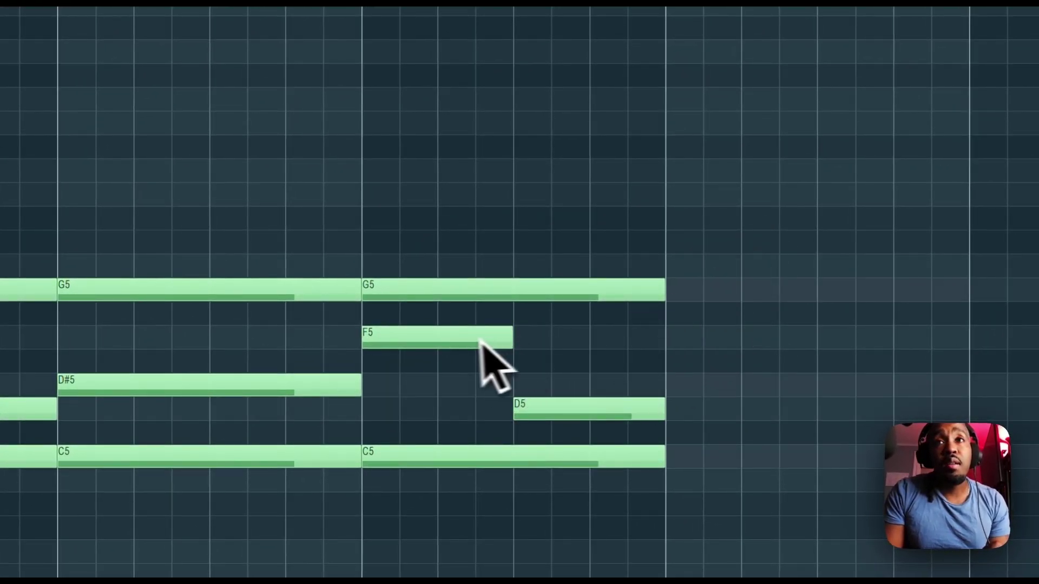
key(space)
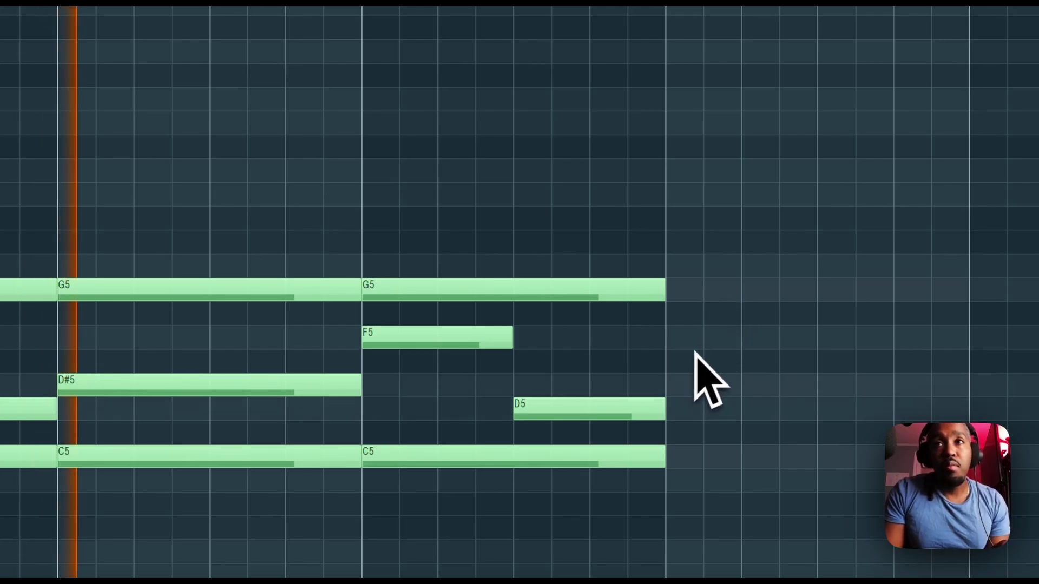
Select all the middle notes between the C5 and G5 rows, raise them one octave, and play the progression.
drag(683, 326, 137, 415)
drag(265, 413, 32, 411)
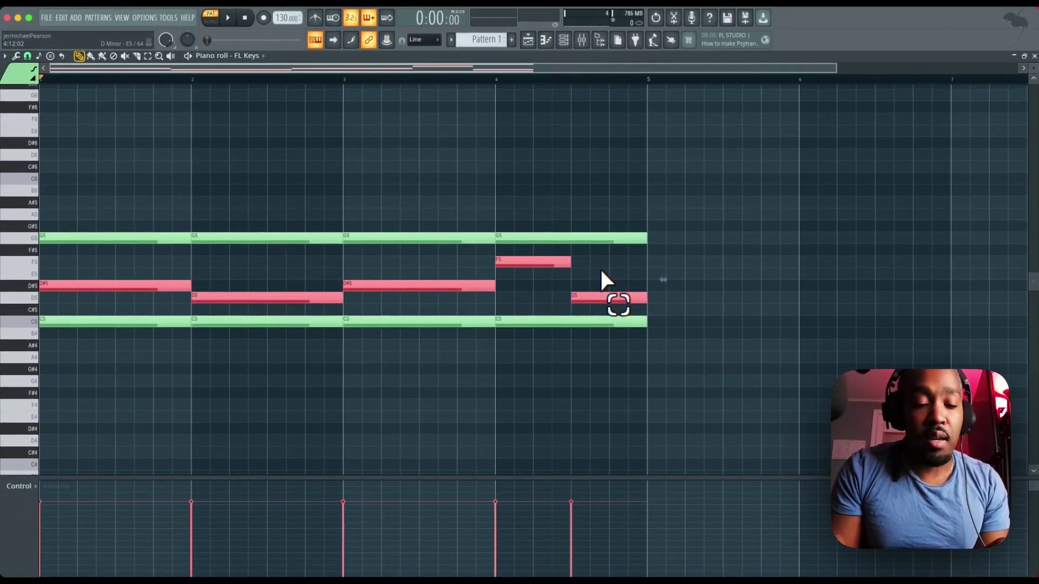
key(super+Up)
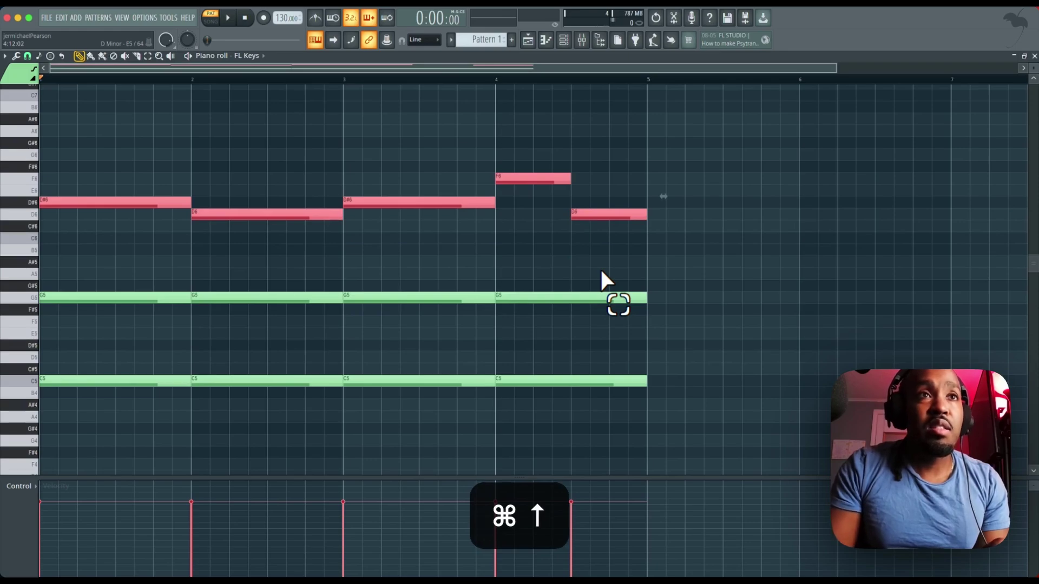
key(space)
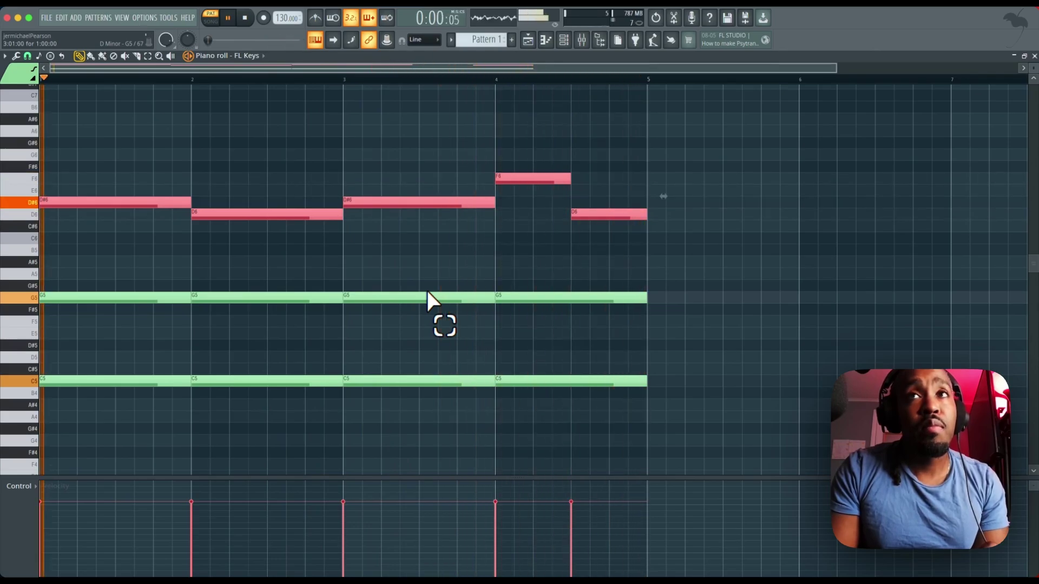
key(space)
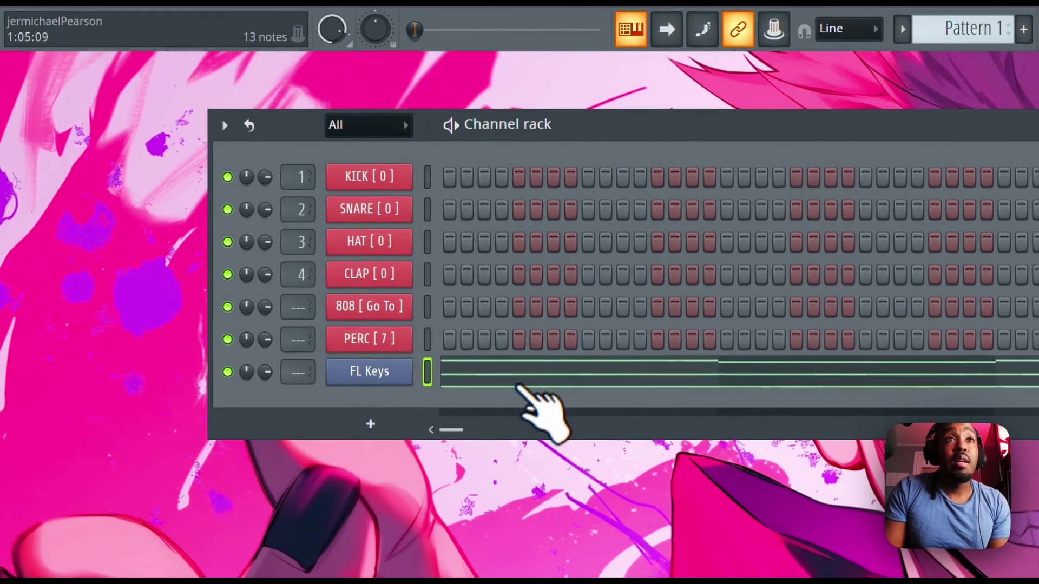
Open the FL Keys piano roll from its note preview in the channel rack, look it over and close it.
click(525, 376)
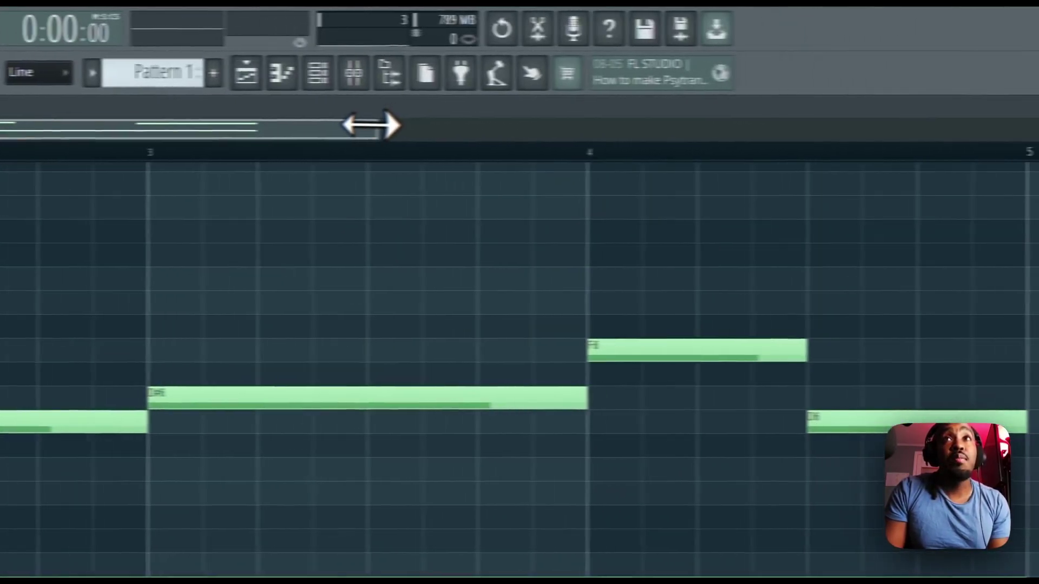
drag(1038, 104, 1038, 124)
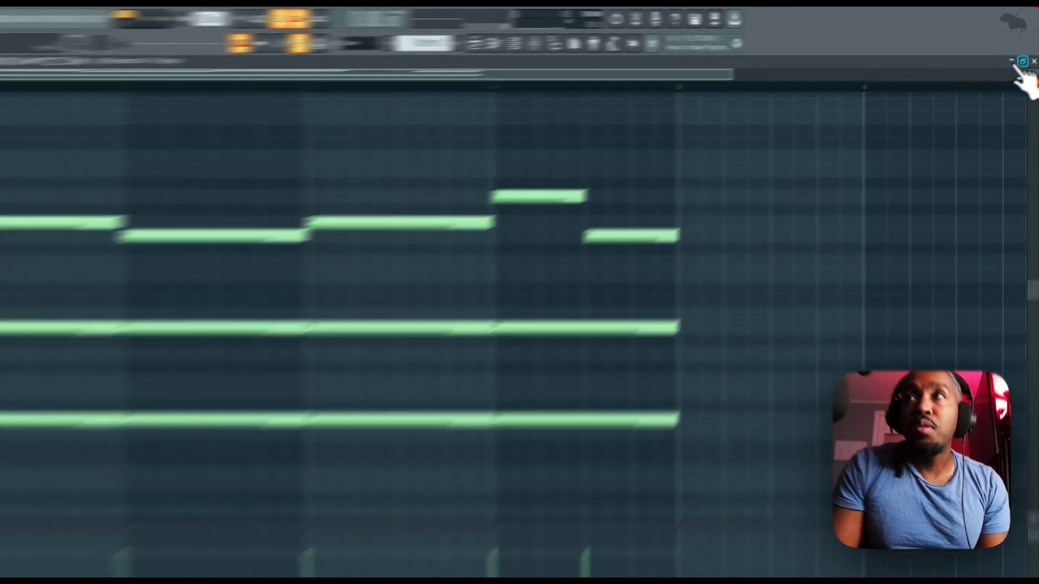
click(1033, 56)
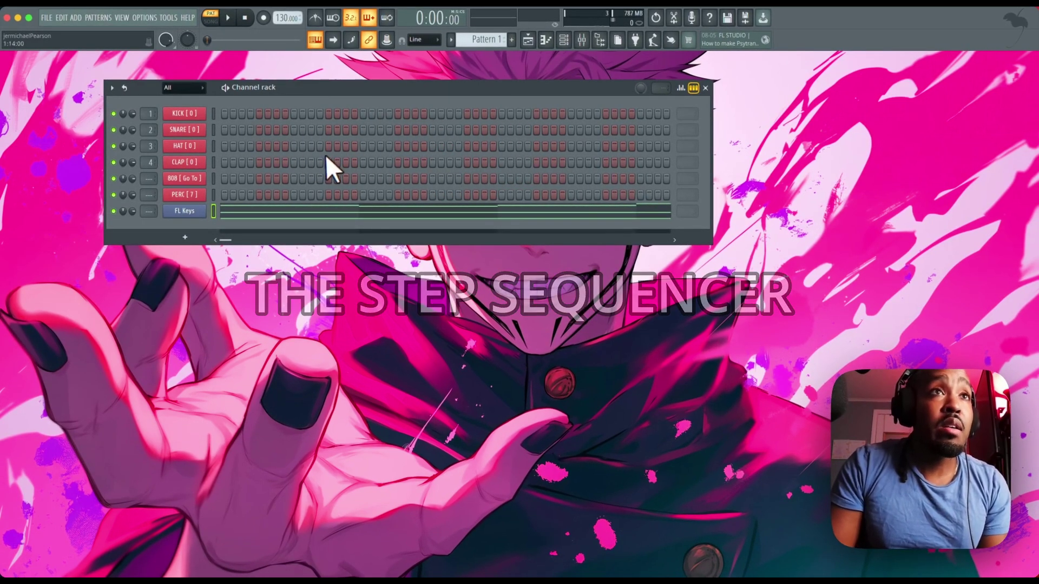
Place SNARE [ 0 ] hits on steps 9 and 25 and open that channel's piano roll.
click(293, 130)
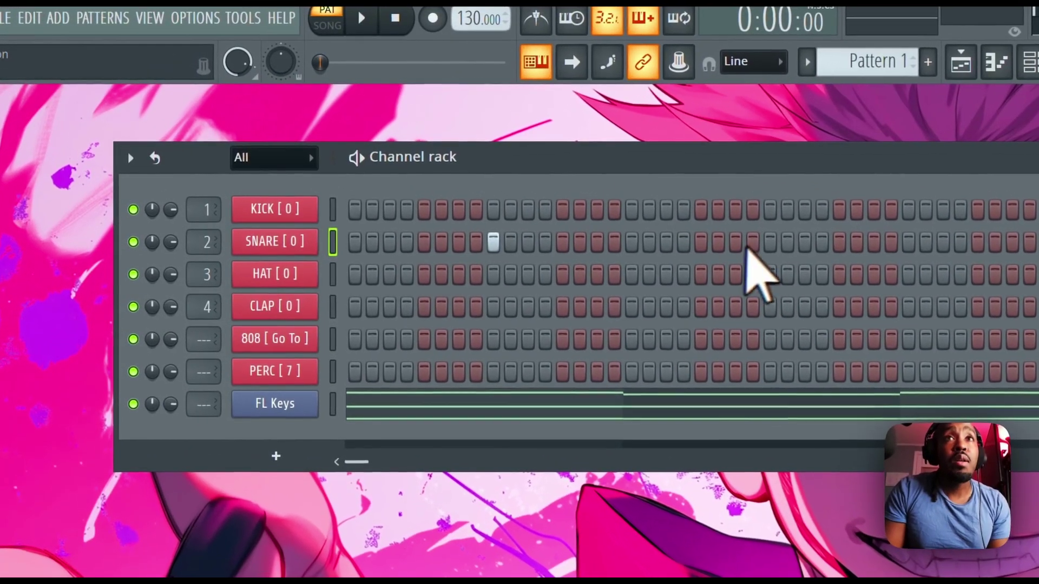
click(431, 130)
right_click(312, 242)
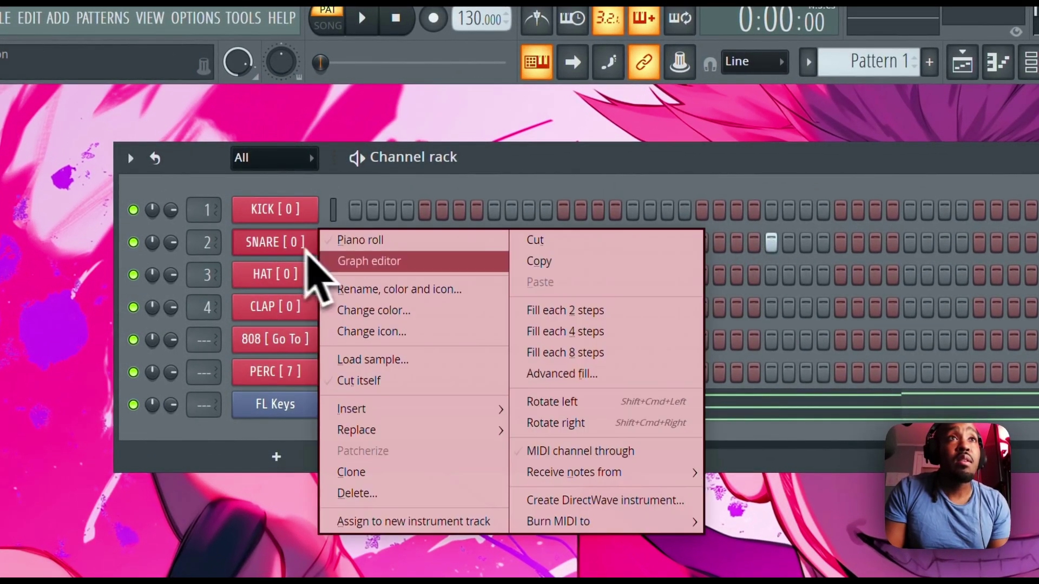
right_click(275, 243)
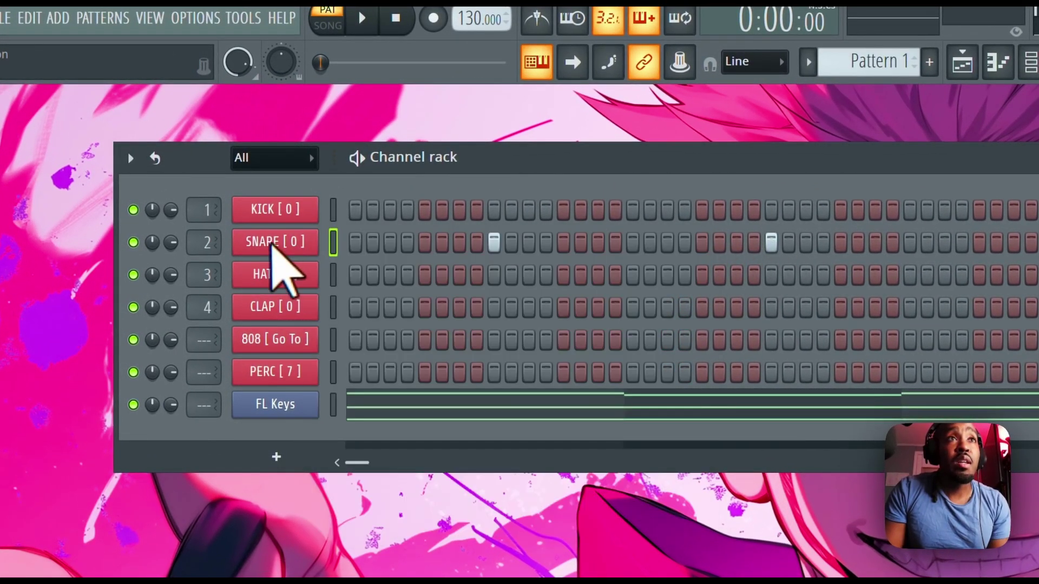
right_click(280, 244)
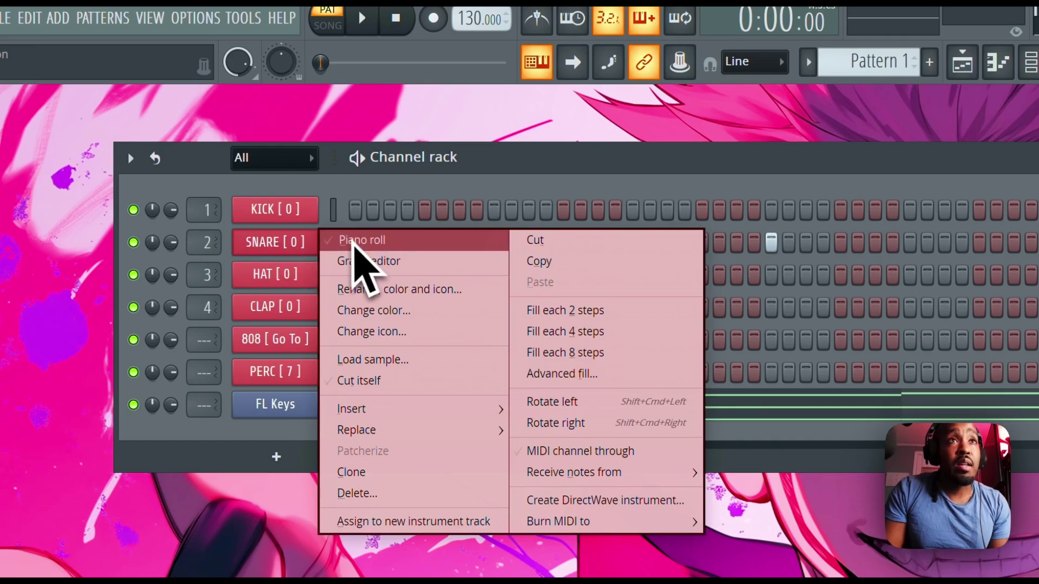
click(355, 241)
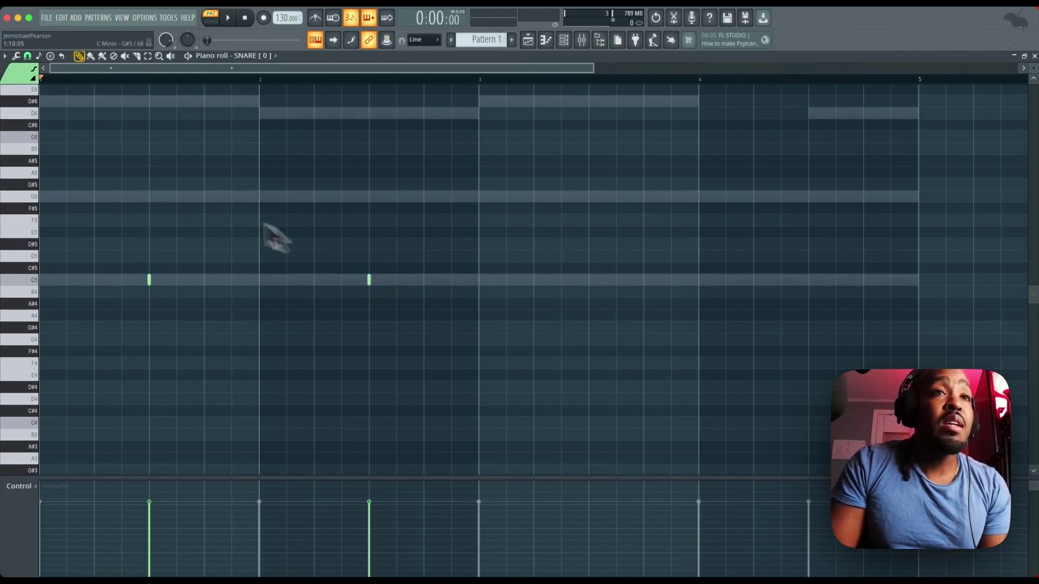
Play the snare hits together with the chords and close the snare's piano roll.
key(space)
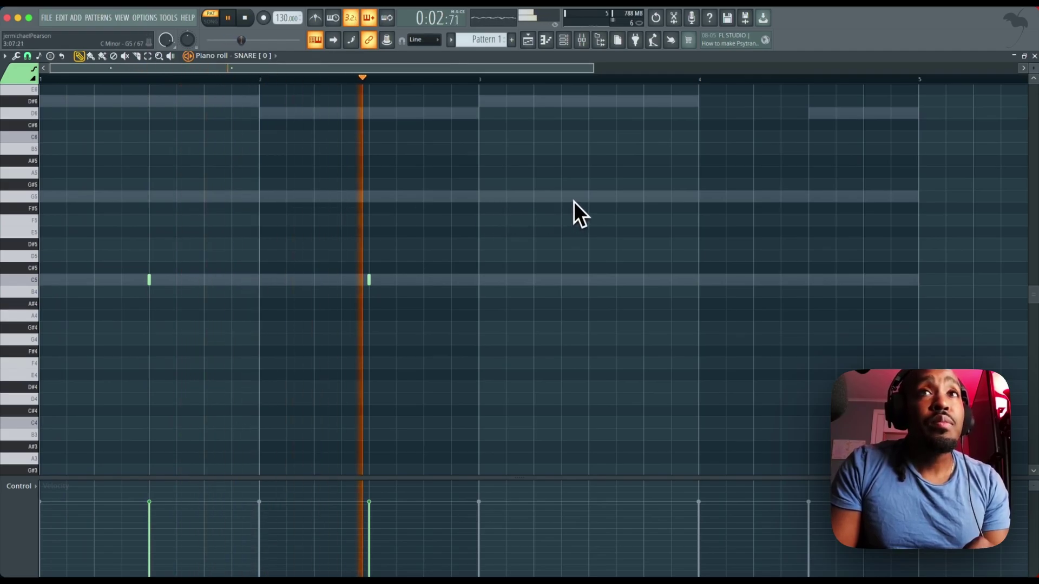
key(space)
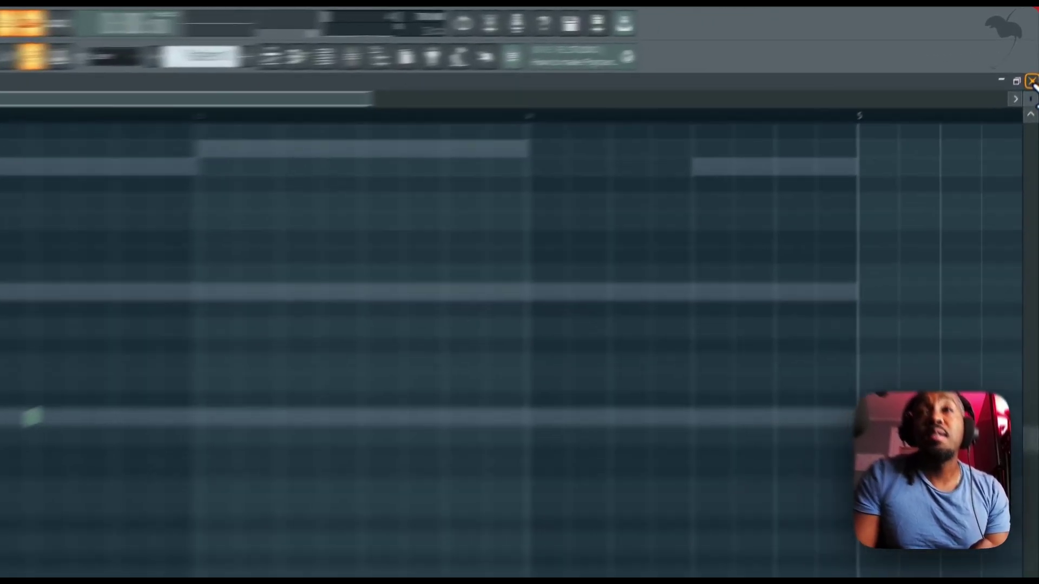
click(1034, 57)
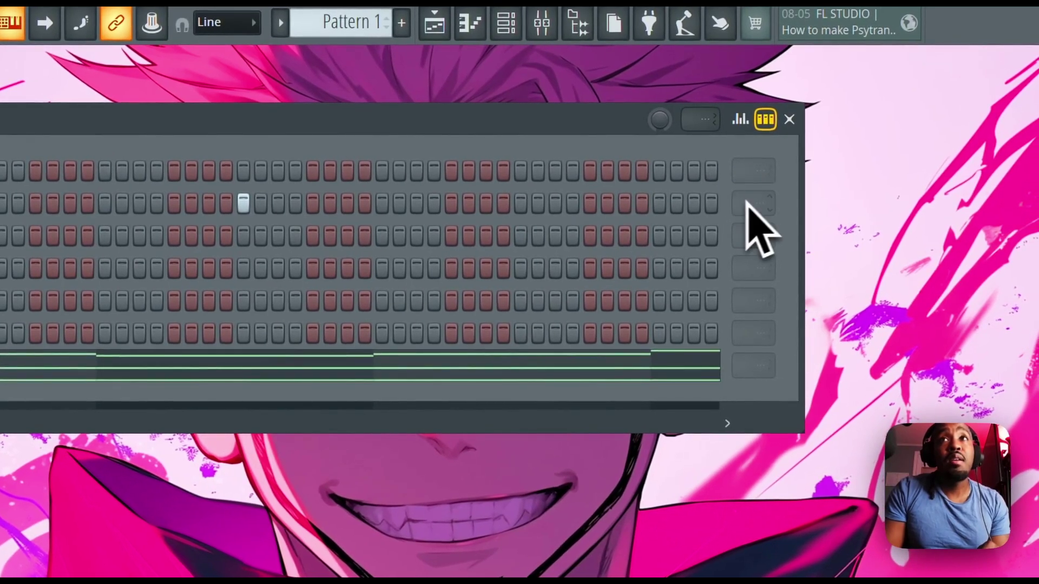
Set the SNARE [ 0 ] channel to loop after two bars, examine the loop in its piano roll, and close the piano roll.
drag(757, 203, 739, 346)
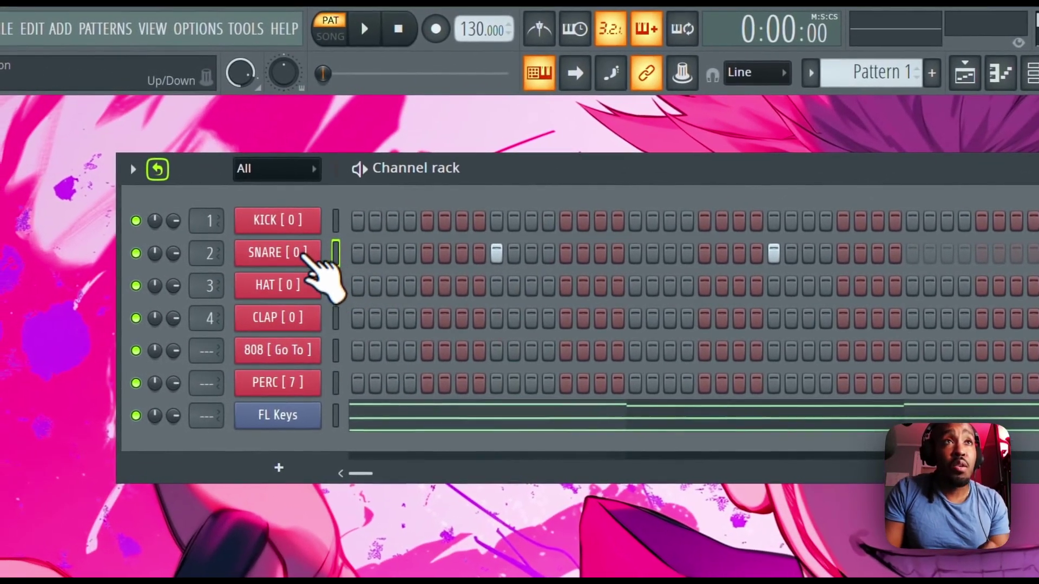
right_click(318, 262)
click(356, 259)
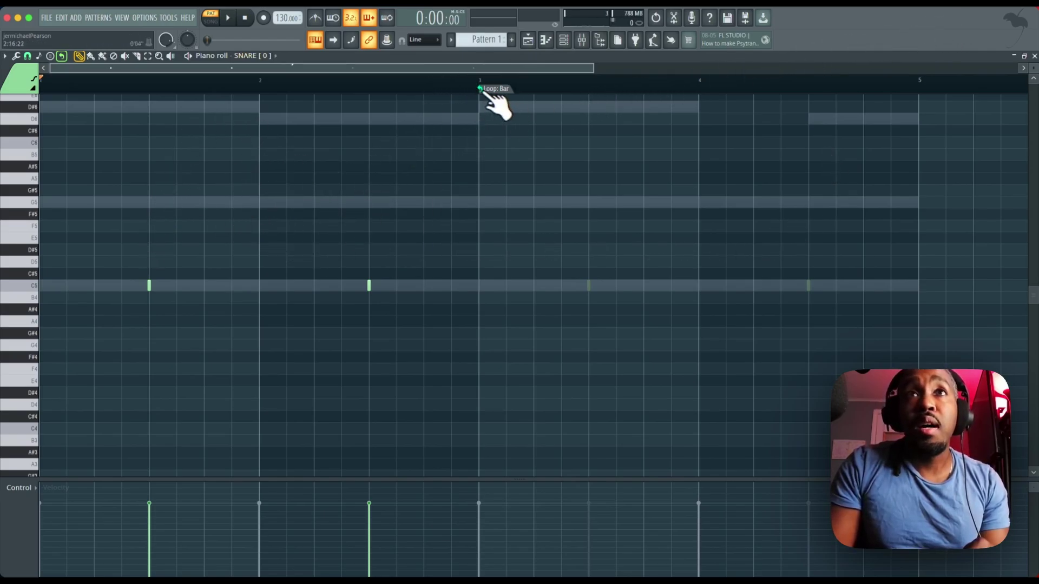
click(486, 92)
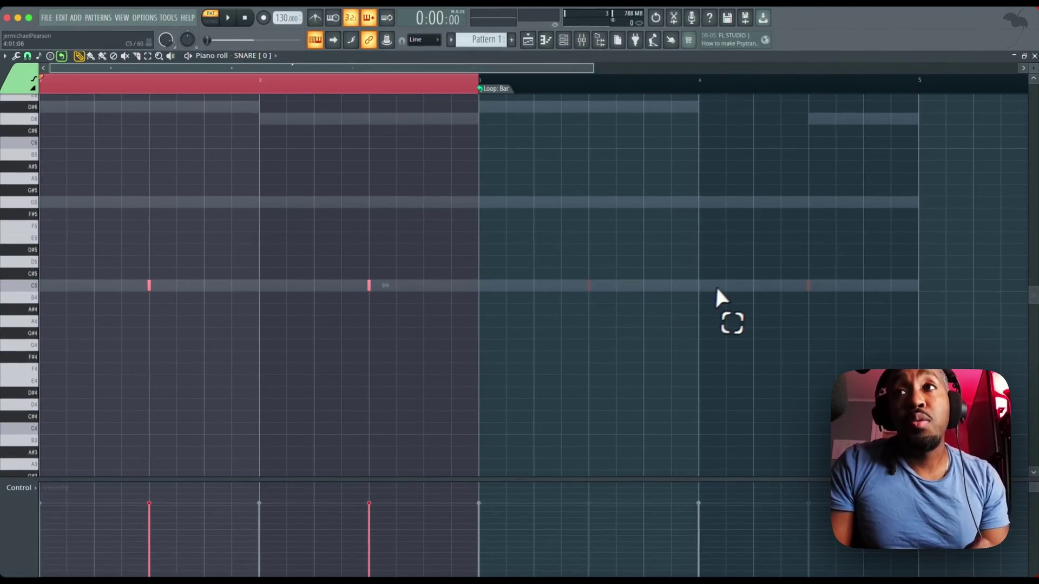
click(1034, 56)
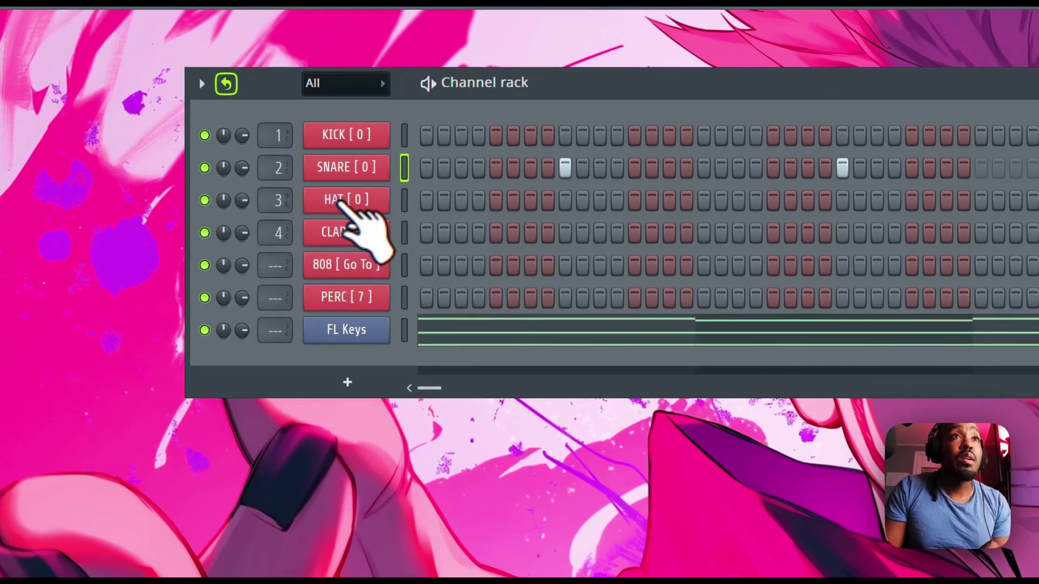
Preview the HAT [ 0 ] sound, look over its sampler settings and close them.
click(348, 201)
click(357, 202)
click(357, 202)
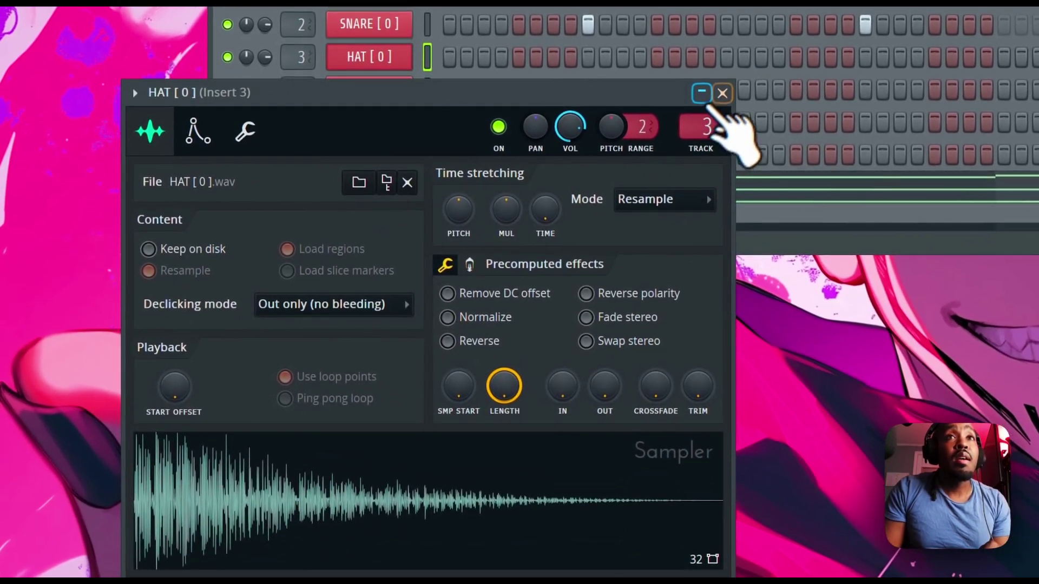
click(718, 120)
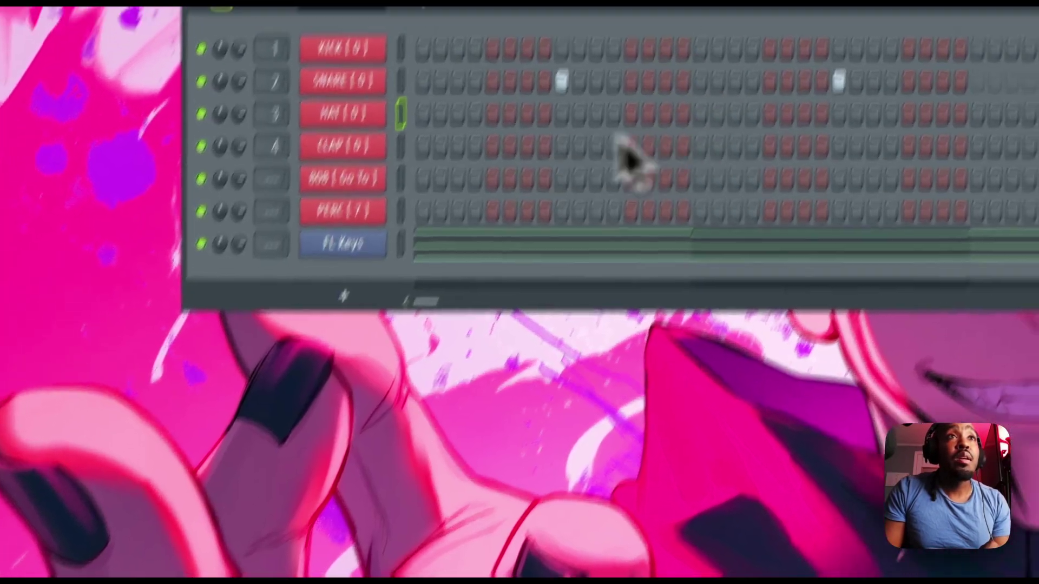
Fill every second step of the HAT [ 0 ] channel and play the pattern to hear it.
right_click(287, 245)
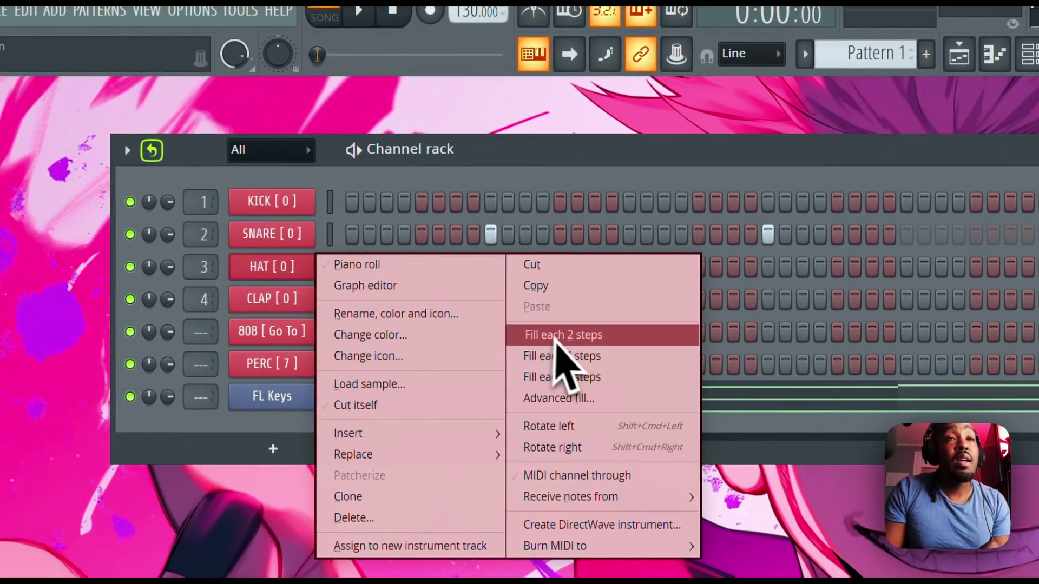
click(572, 341)
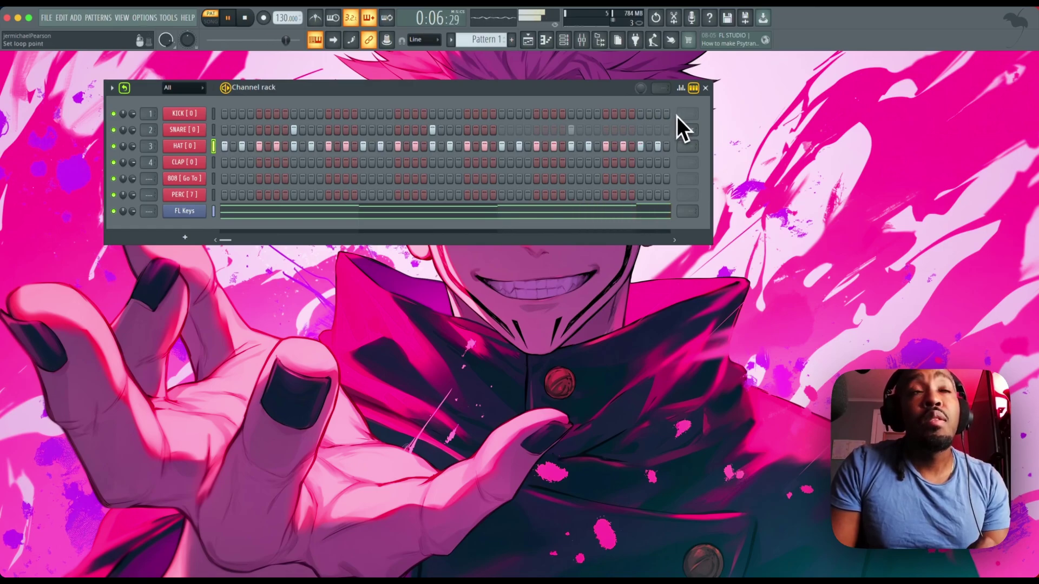
key(space)
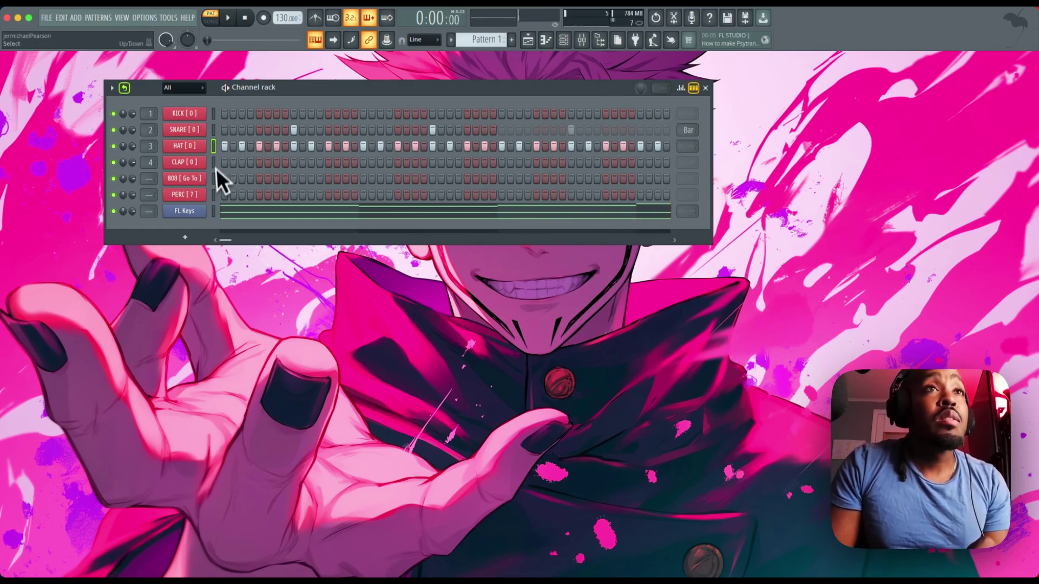
Place KICK [ 0 ] hits on steps 1, 7, 13 and 27, loop the channel after two bars and play the pattern.
click(224, 113)
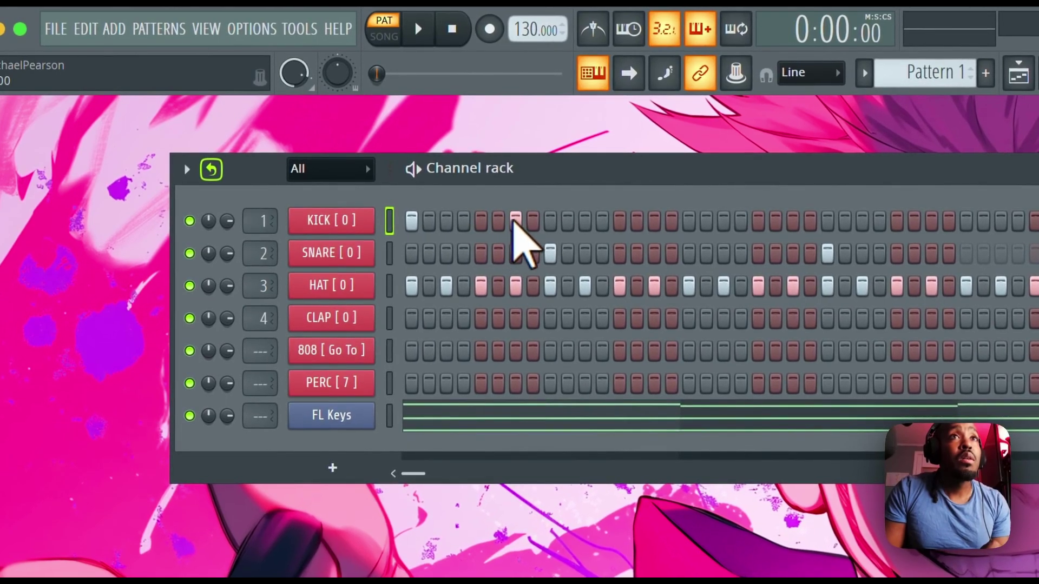
key(space)
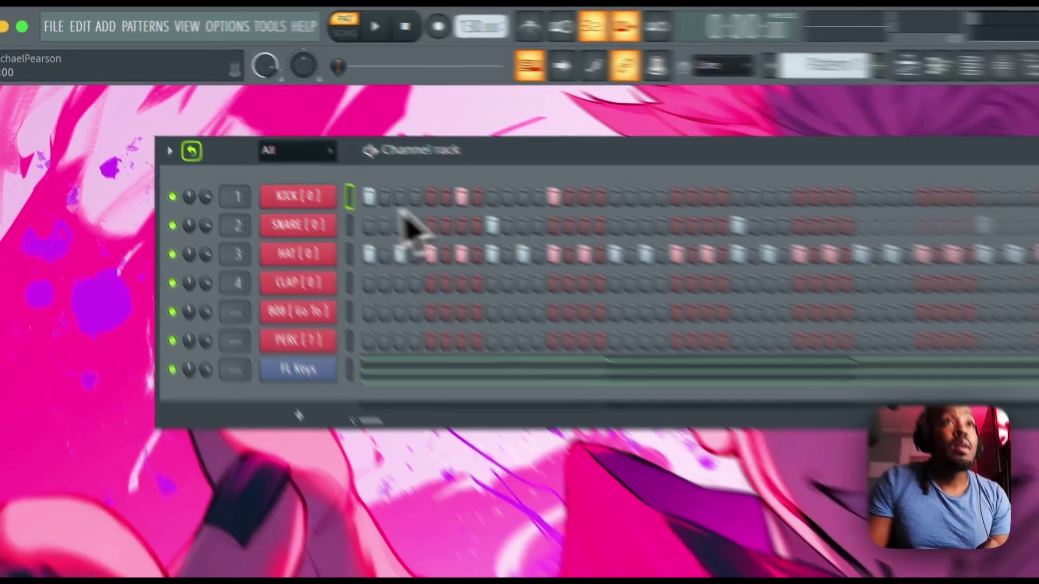
key(space)
click(450, 114)
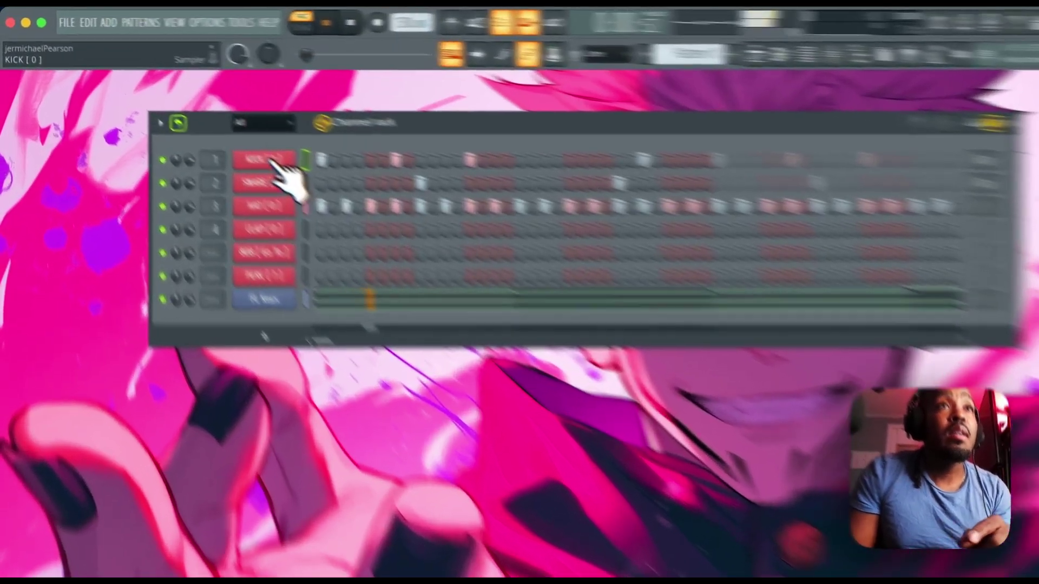
right_click(191, 116)
click(322, 123)
key(space)
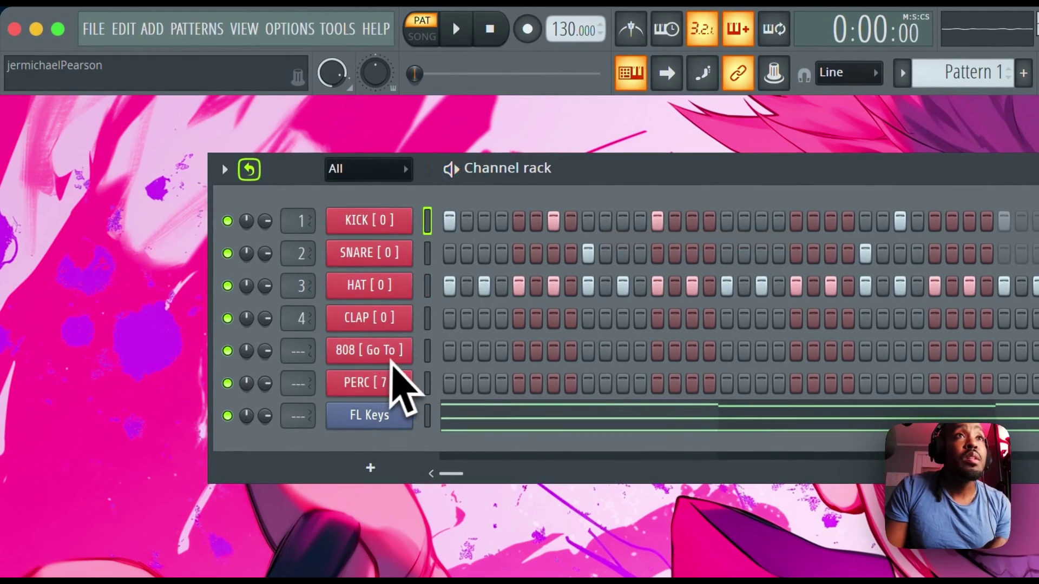
Copy the KICK [ 0 ] steps to the 808 [ Go To ] channel and open that channel's piano roll.
right_click(427, 218)
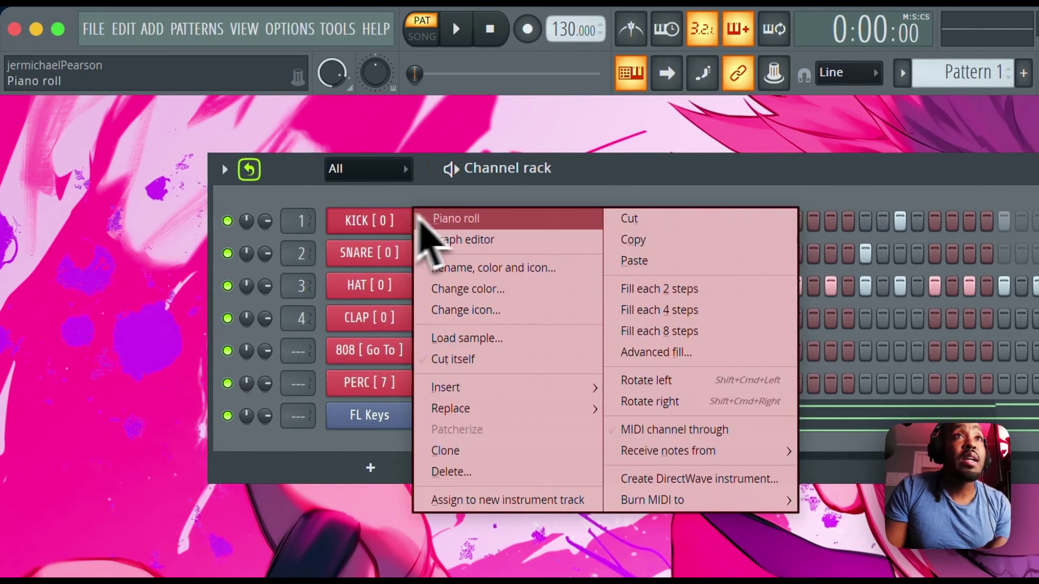
click(634, 240)
right_click(426, 350)
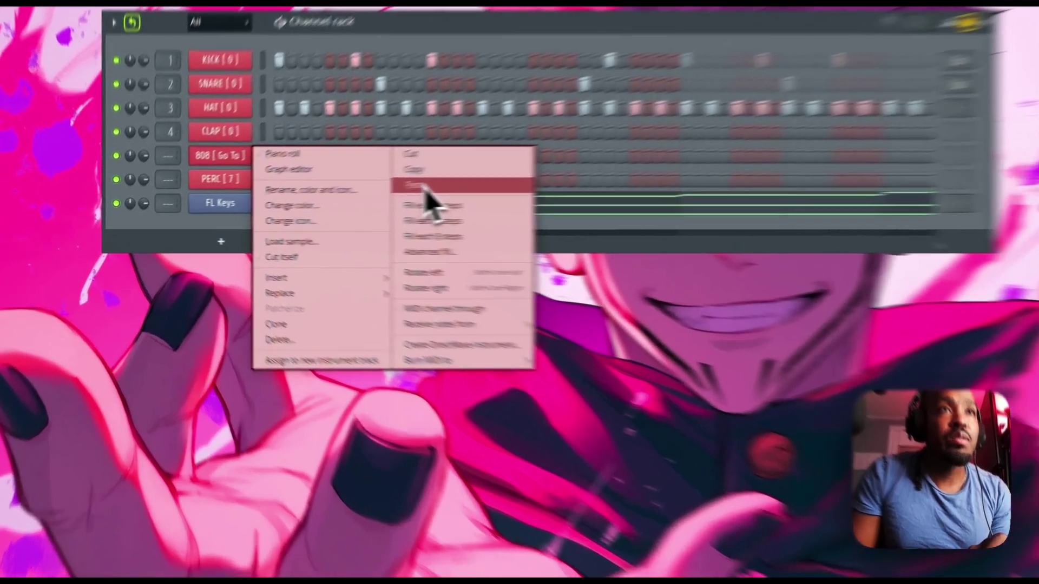
click(639, 390)
right_click(281, 134)
click(269, 130)
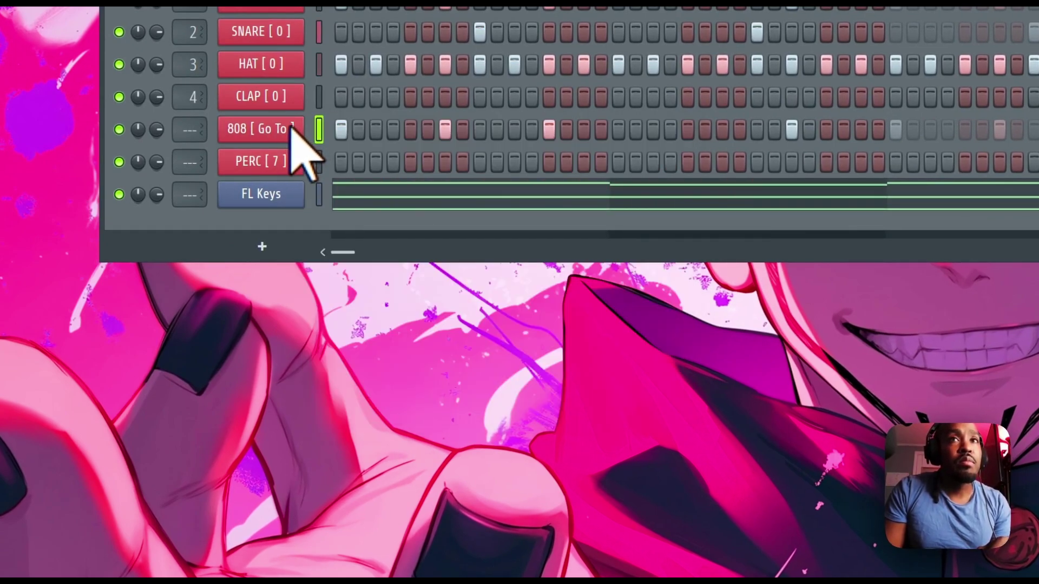
right_click(294, 129)
click(340, 128)
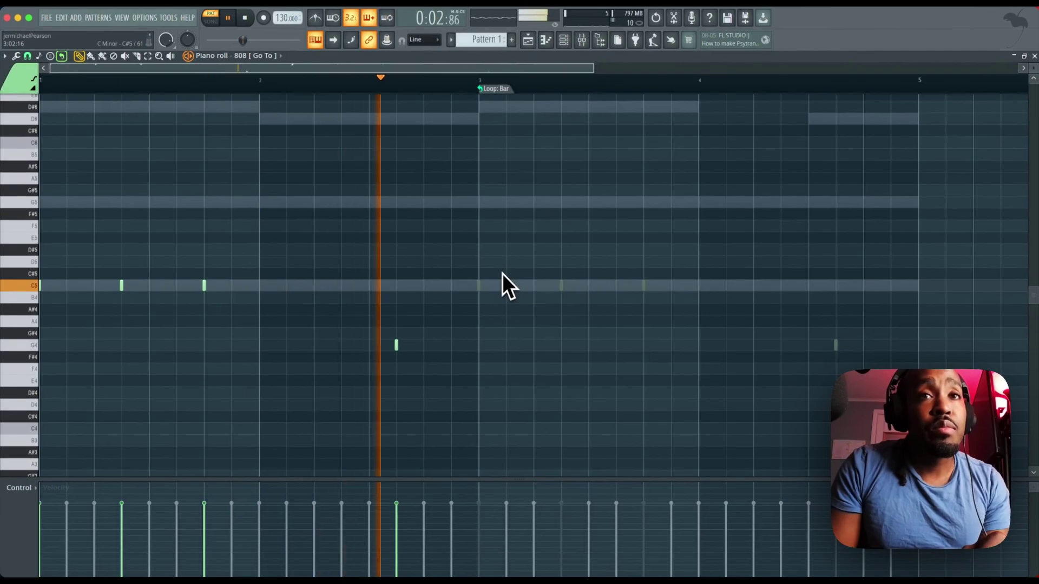
Set the 808's fourth note on G4 at step 29, add another G4 note at step 31 and play the pattern.
key(space)
drag(396, 345, 423, 345)
click(451, 345)
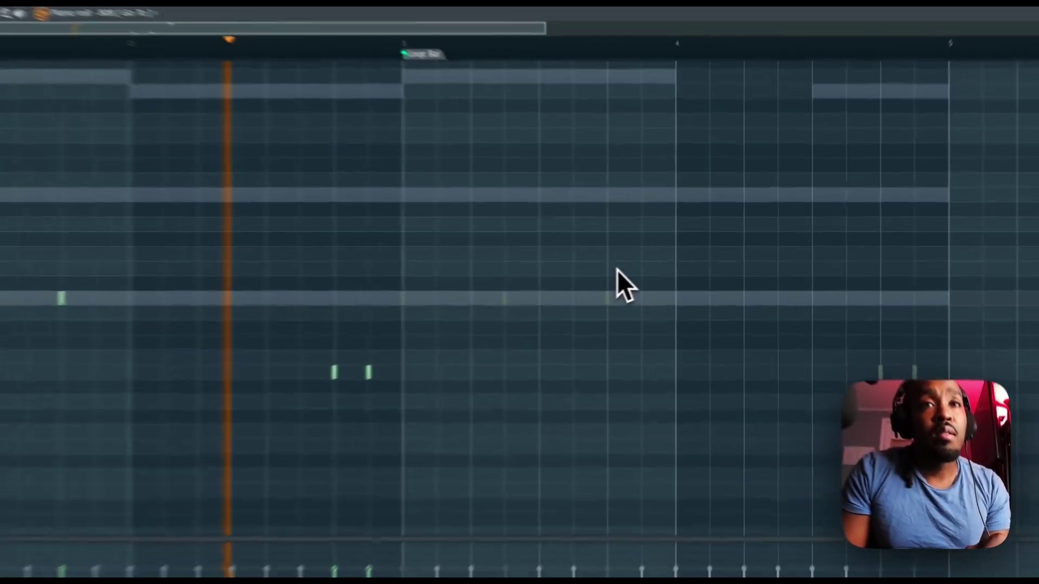
key(space)
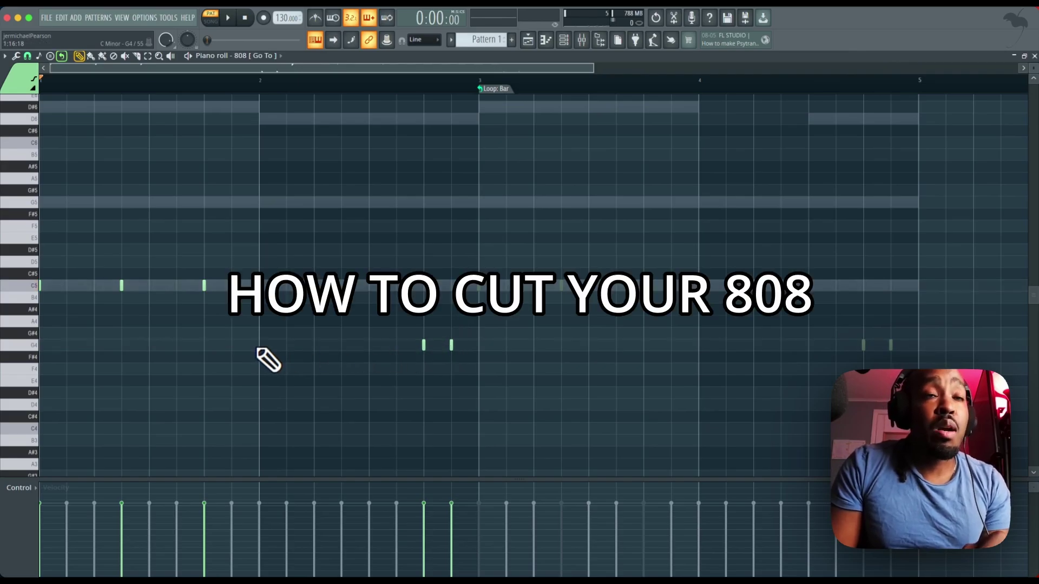
Add three extra 808 notes on G4 at steps 23, 25 and 27 and play them to hear how they overlap.
click(342, 345)
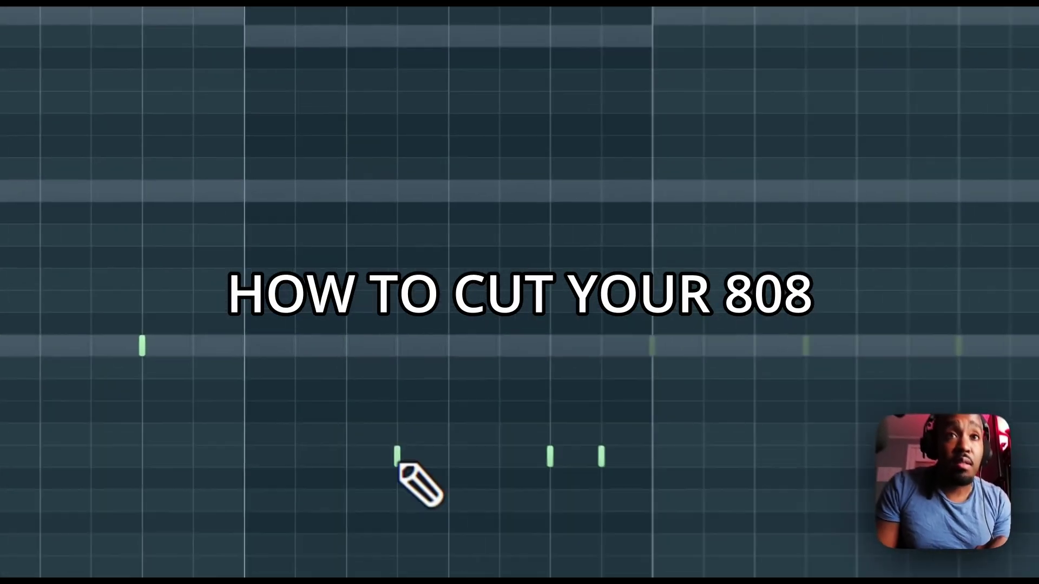
click(369, 345)
click(396, 368)
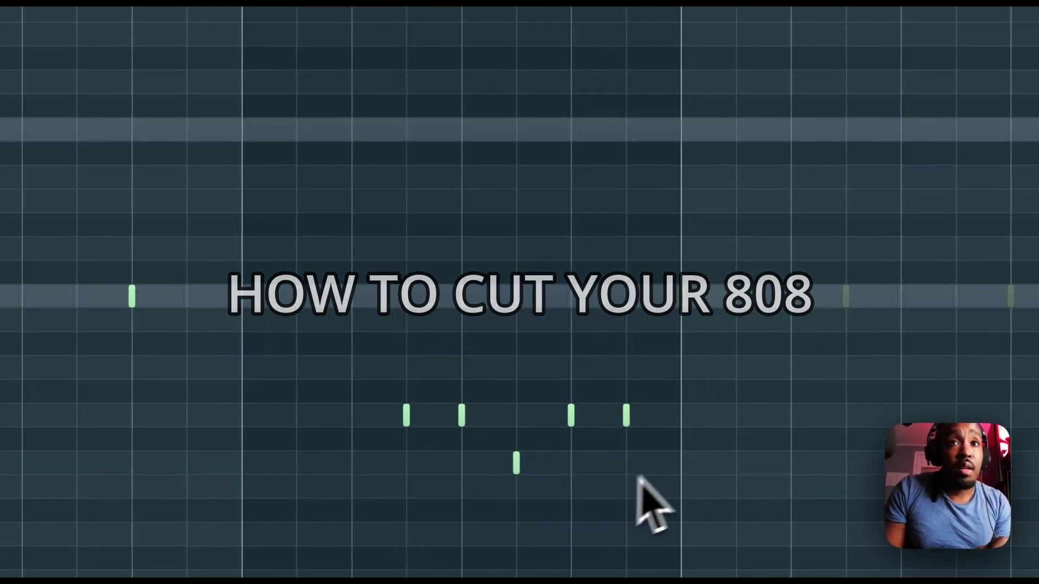
drag(519, 467, 523, 425)
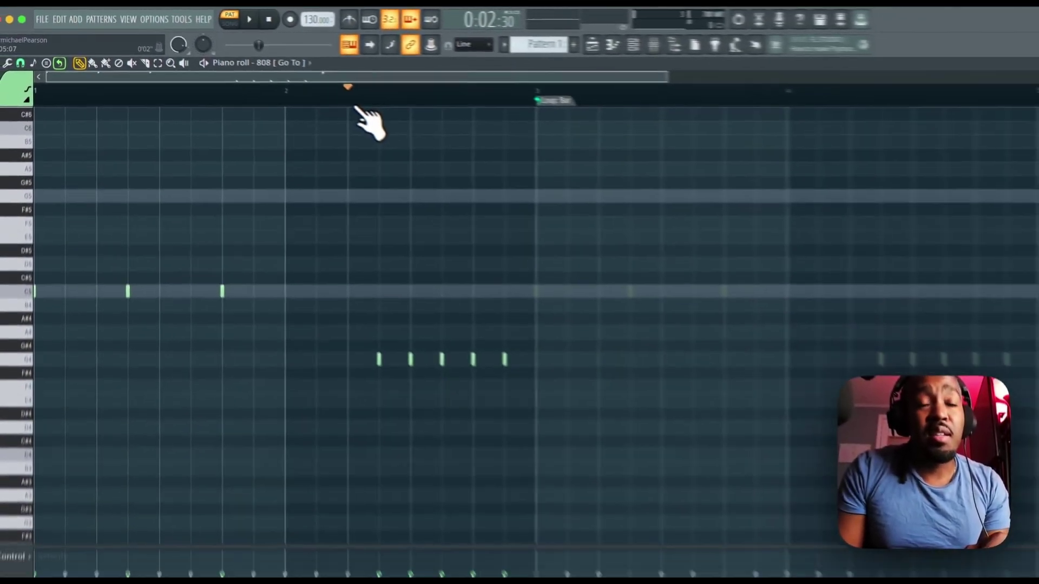
key(space)
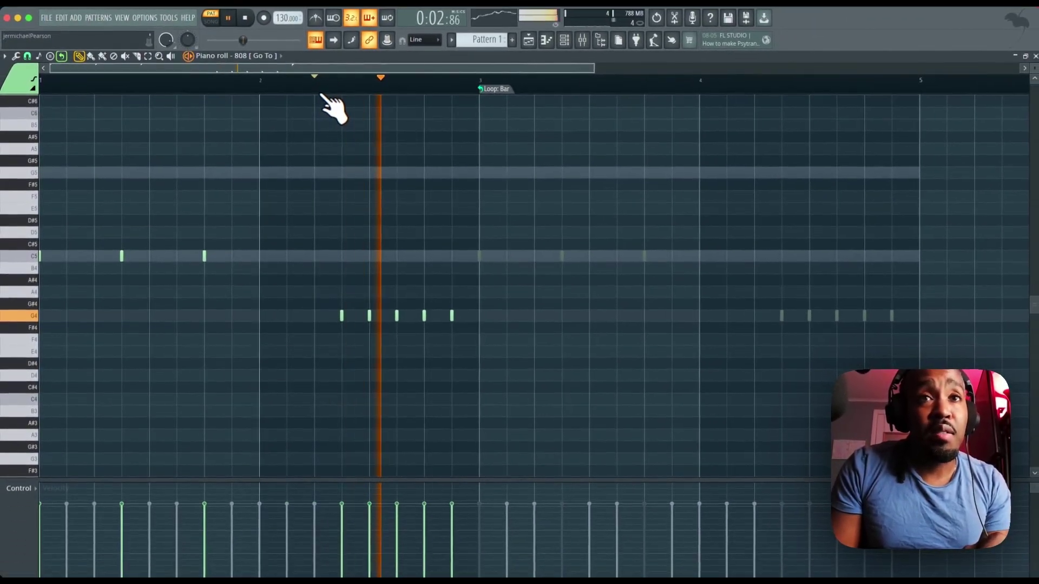
key(space)
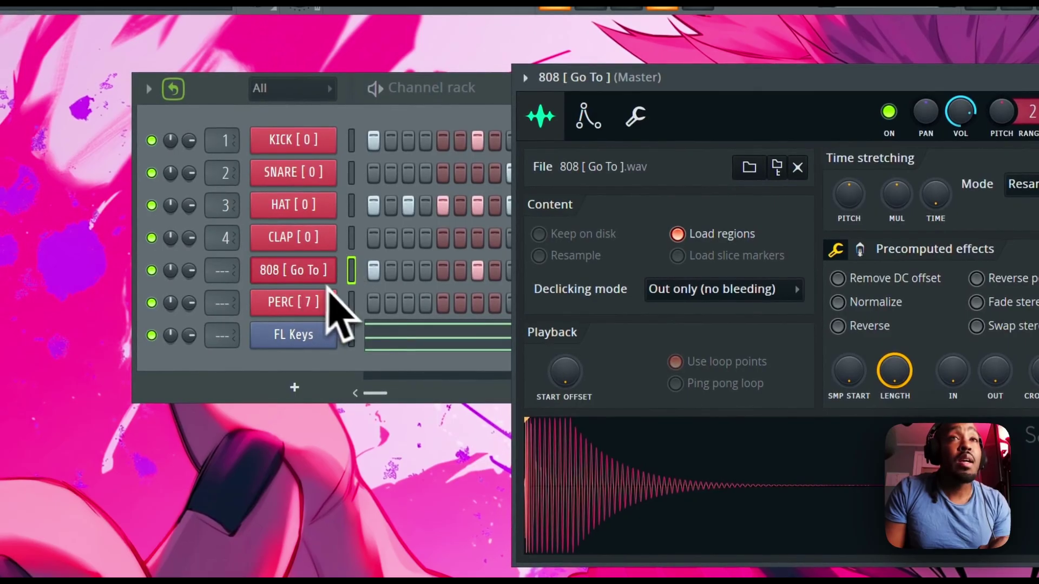
Make the 808 [ Go To ] channel cut itself in its miscellaneous settings and close the channel window.
click(638, 118)
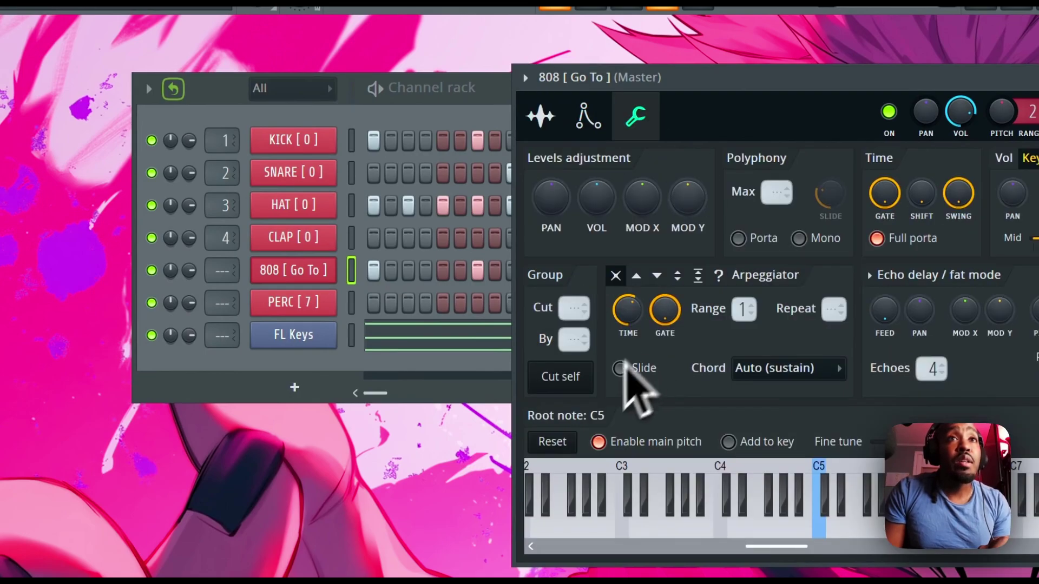
click(573, 377)
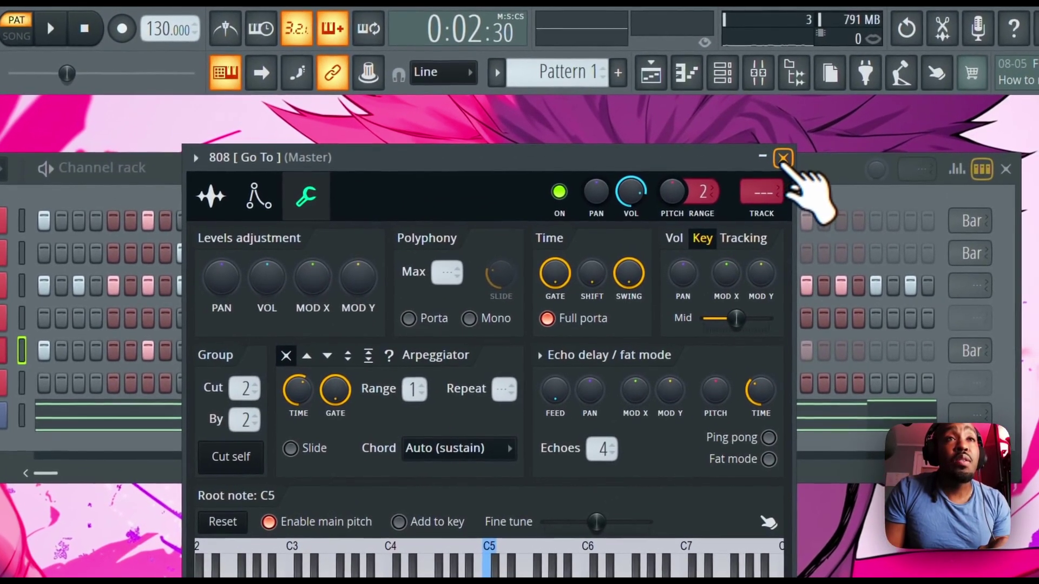
click(783, 158)
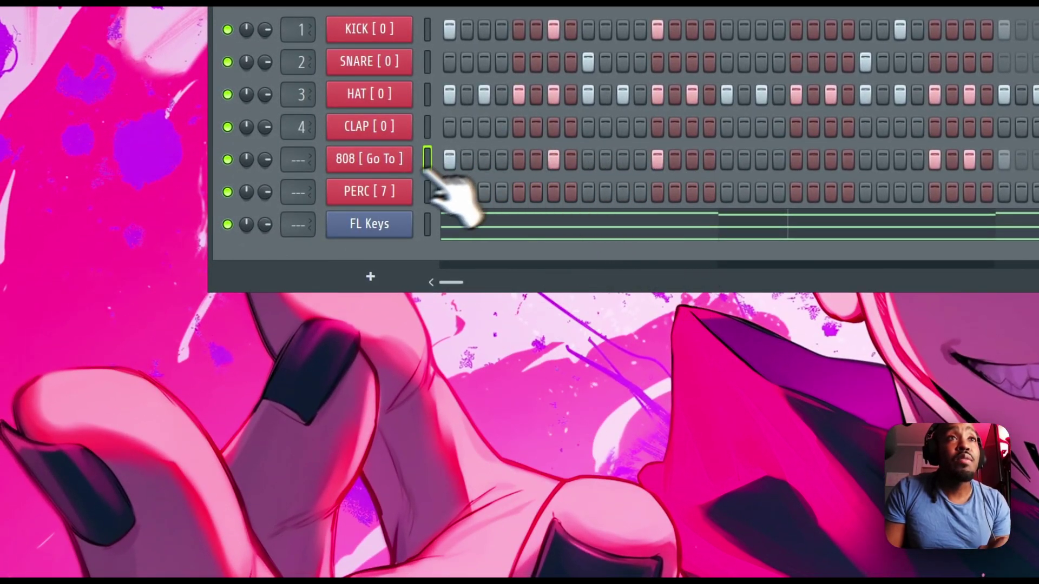
Play the 808 pattern in its piano roll, close it and look through the list of plugins available for new channels.
right_click(376, 165)
click(427, 158)
key(space)
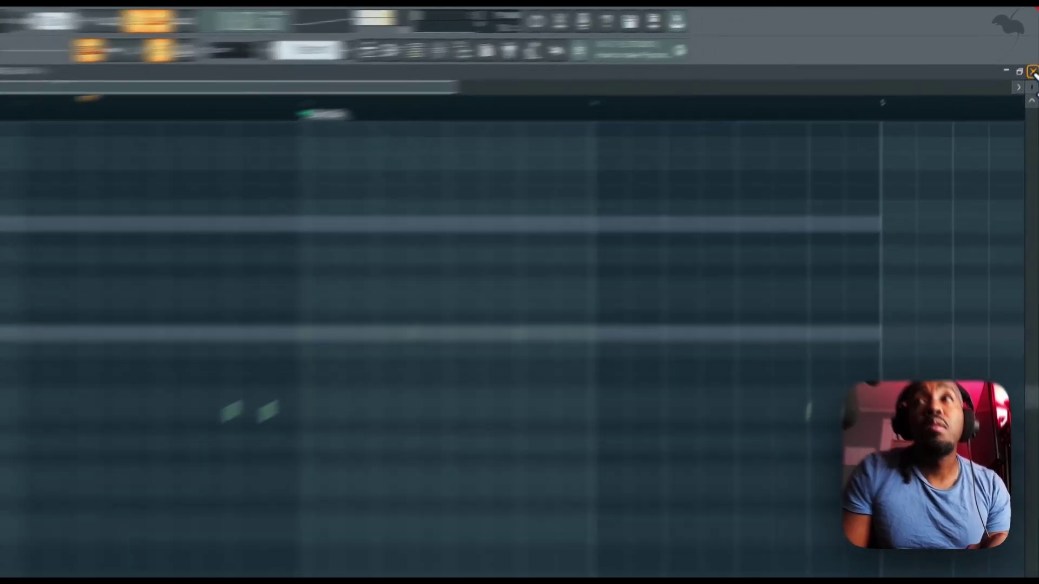
click(1035, 56)
click(201, 237)
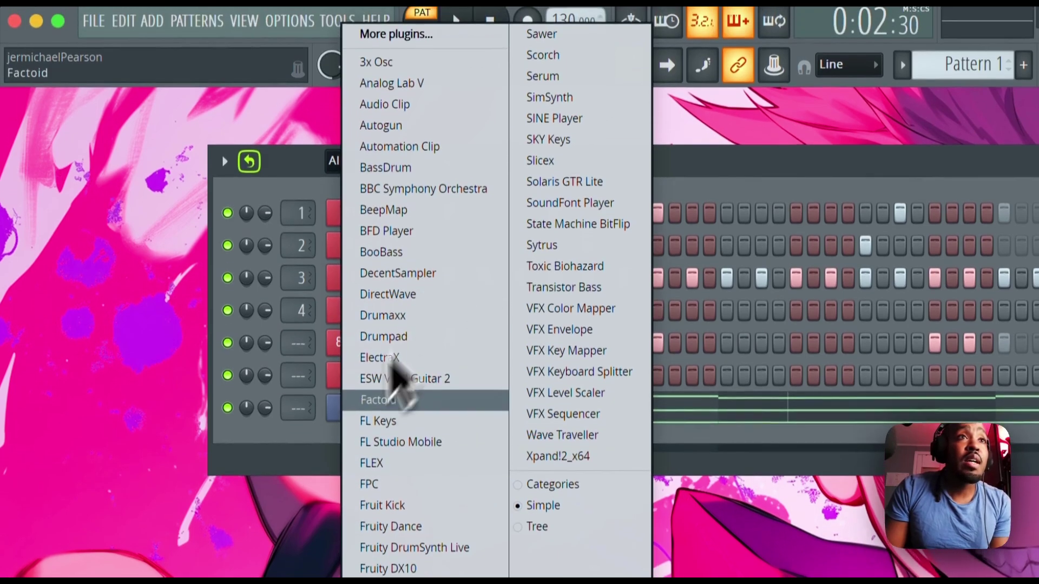
click(325, 420)
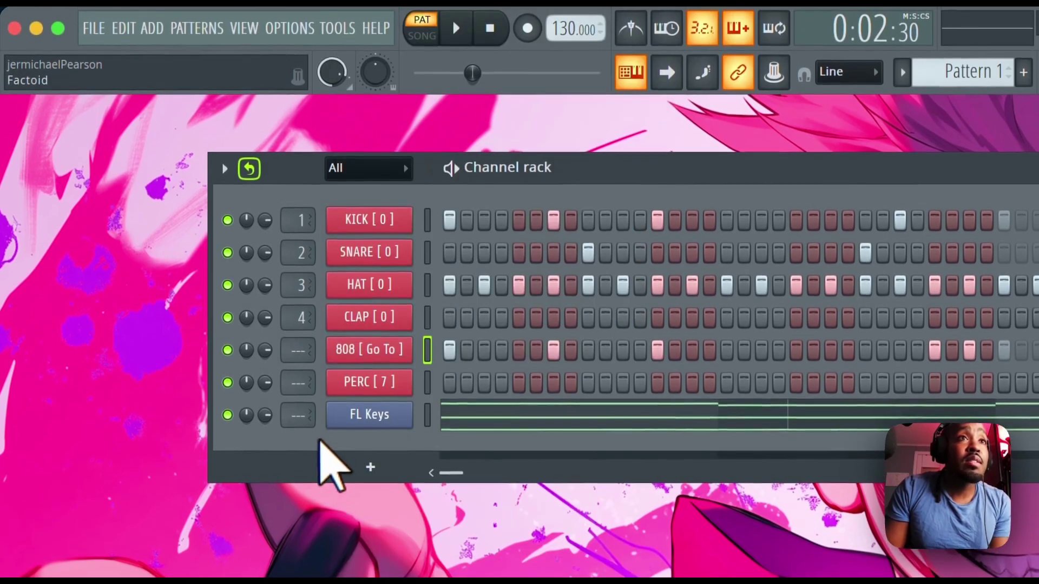
Route all channels of the rack to consecutive mixer tracks starting at Insert 1 and play the beat through the mixer.
key(ctrl+a)
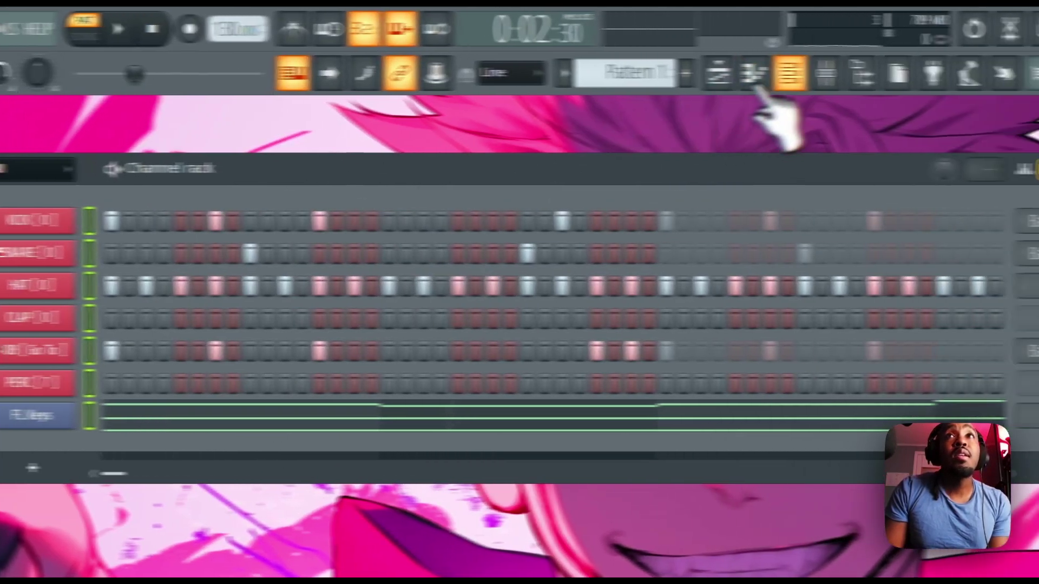
click(1014, 73)
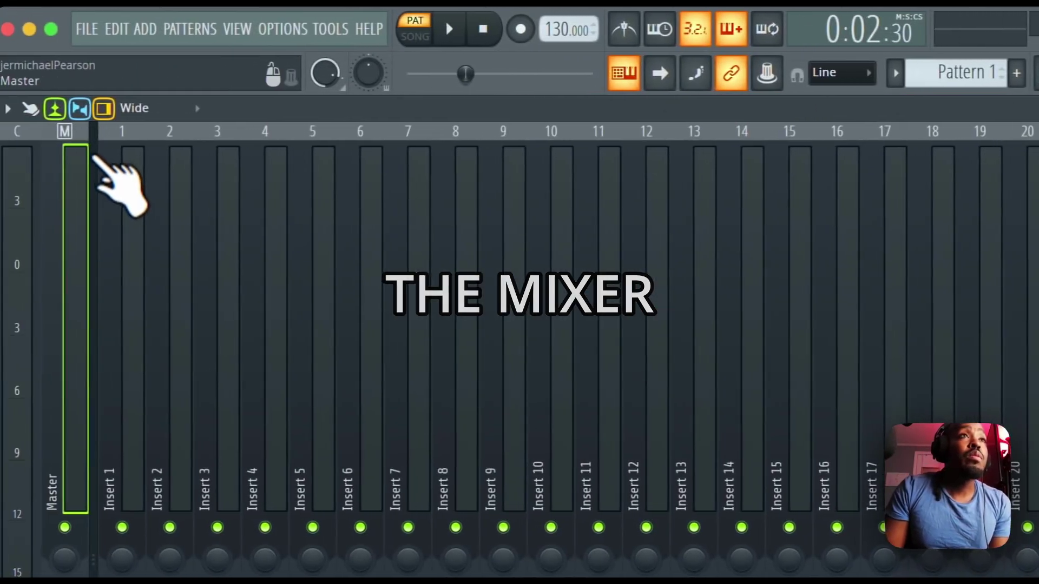
click(122, 134)
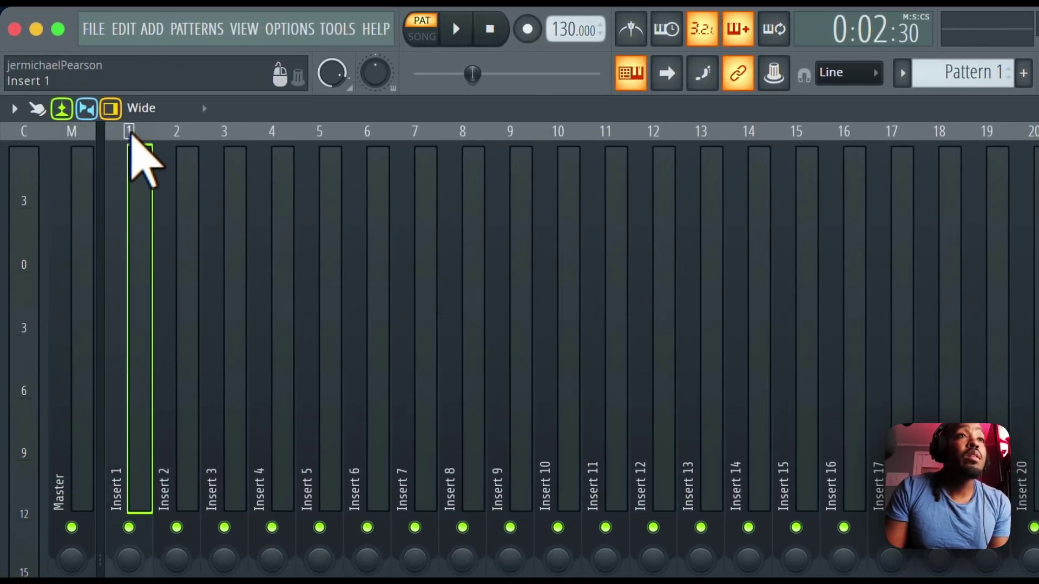
right_click(143, 135)
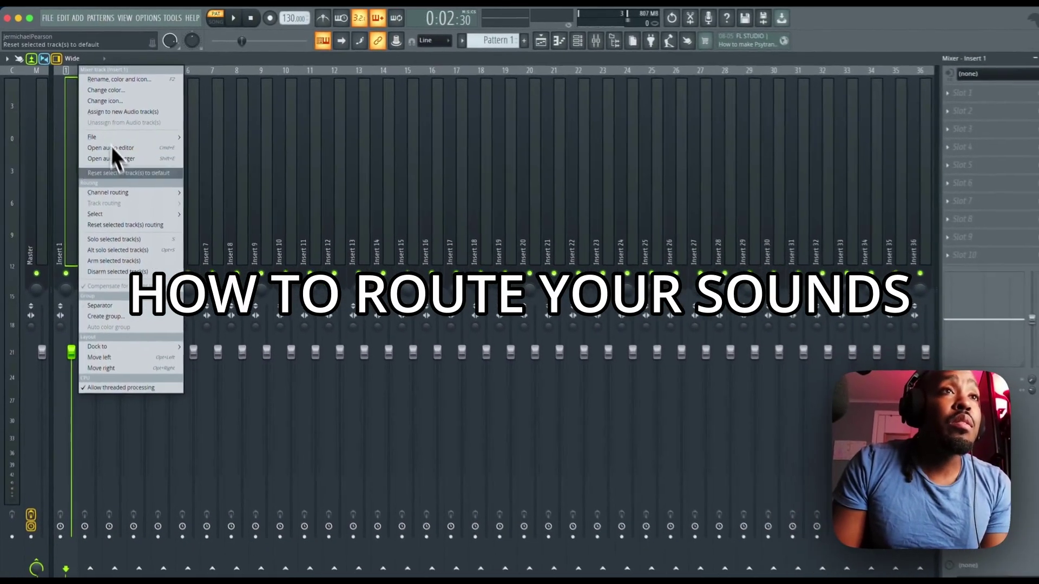
mouse_move(242, 372)
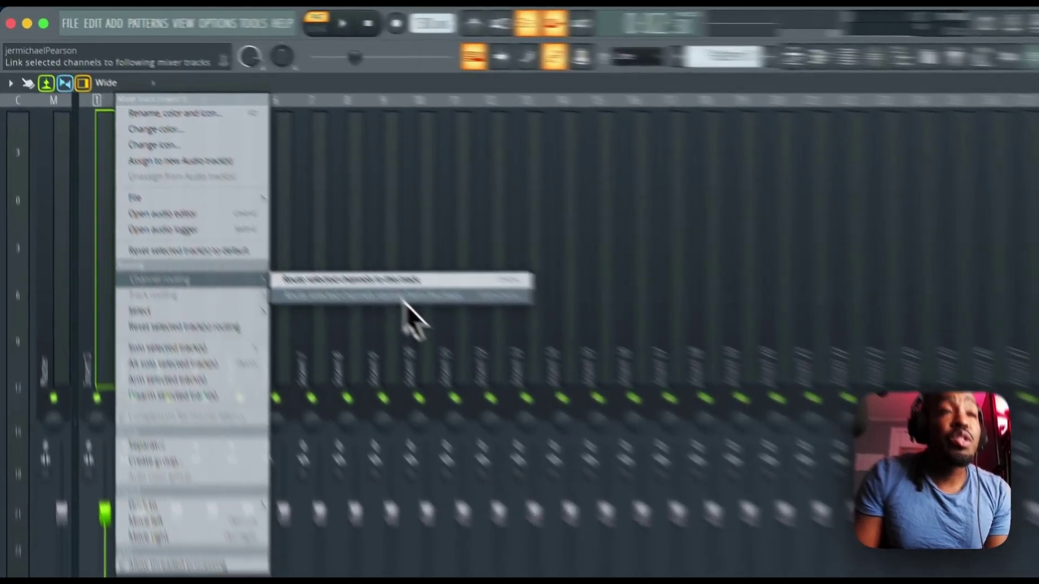
click(267, 200)
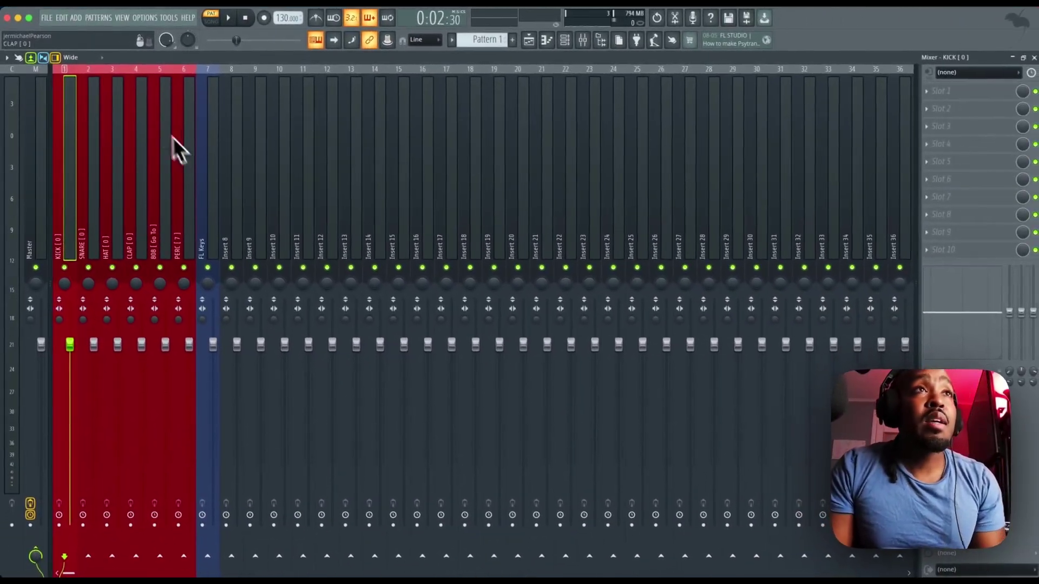
key(space)
key(space)
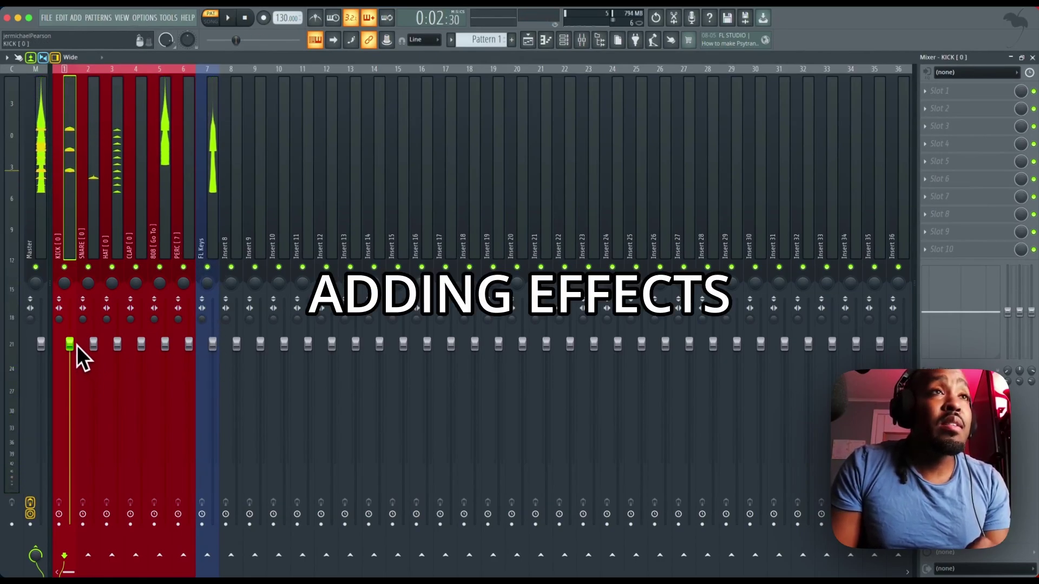
Add Fruity Flangus and Fruity Chorus to the first two effect slots of the FL Keys mixer track and close the Chorus window.
click(204, 75)
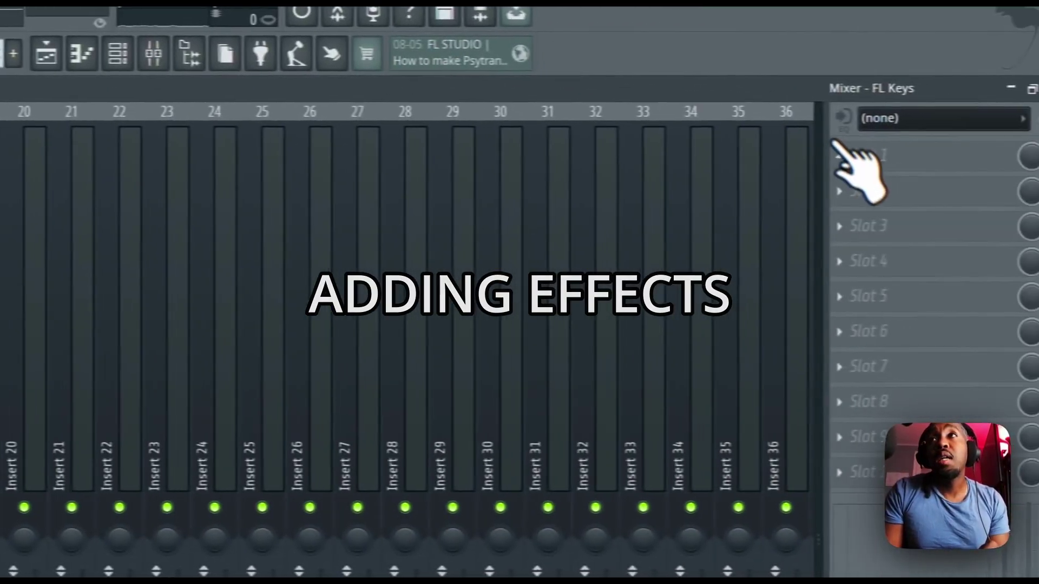
click(853, 165)
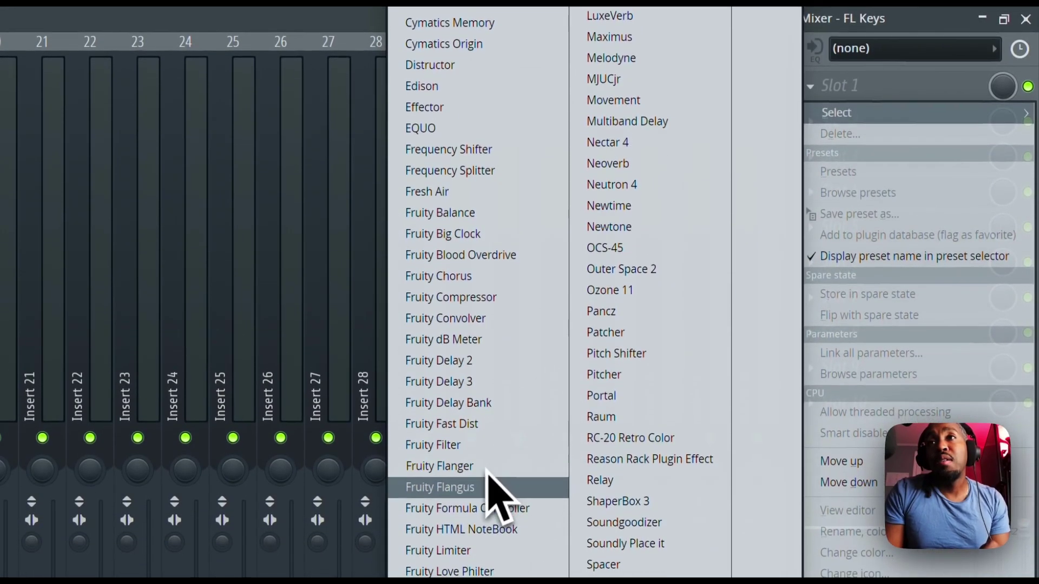
click(493, 490)
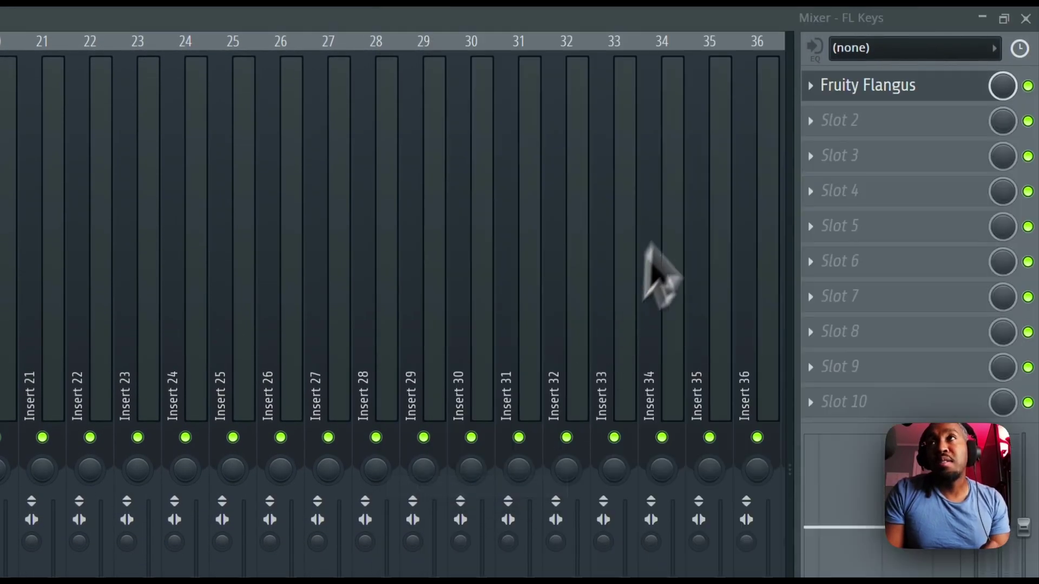
click(825, 126)
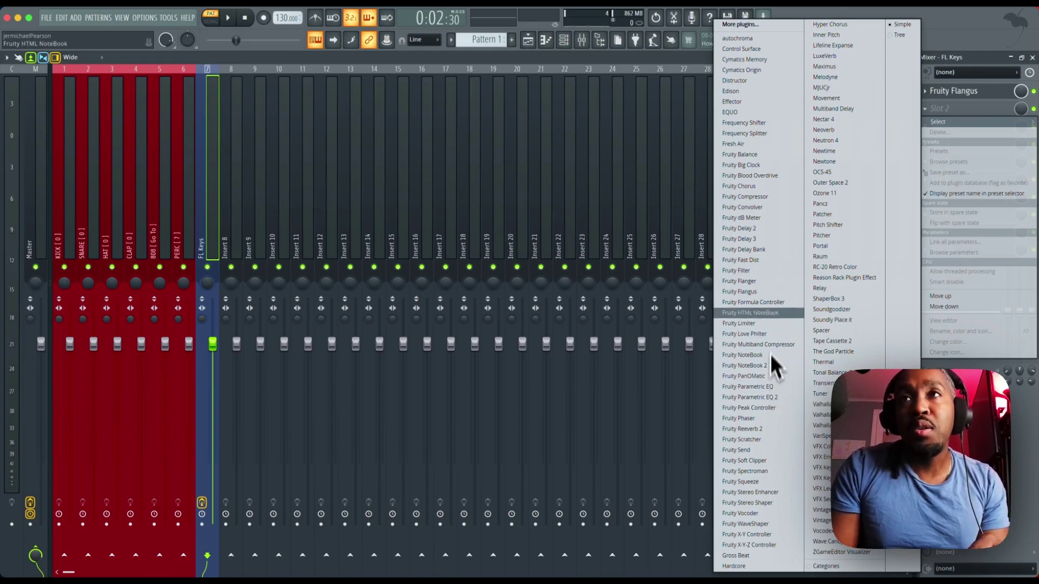
click(757, 186)
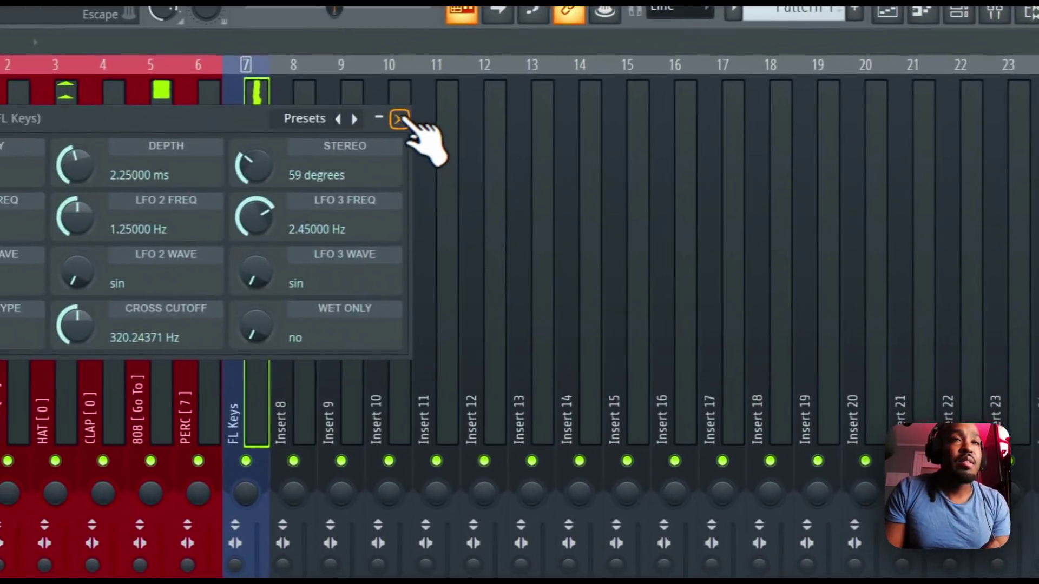
click(402, 116)
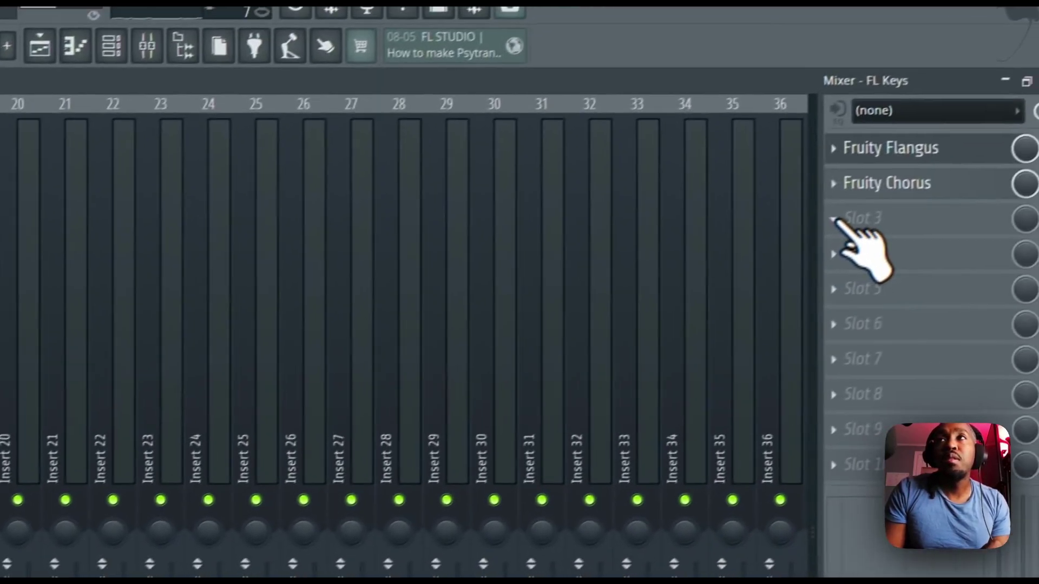
Add Fruity Compressor to the third effect slot of the FL Keys track, load its Blower preset and close its window.
click(842, 227)
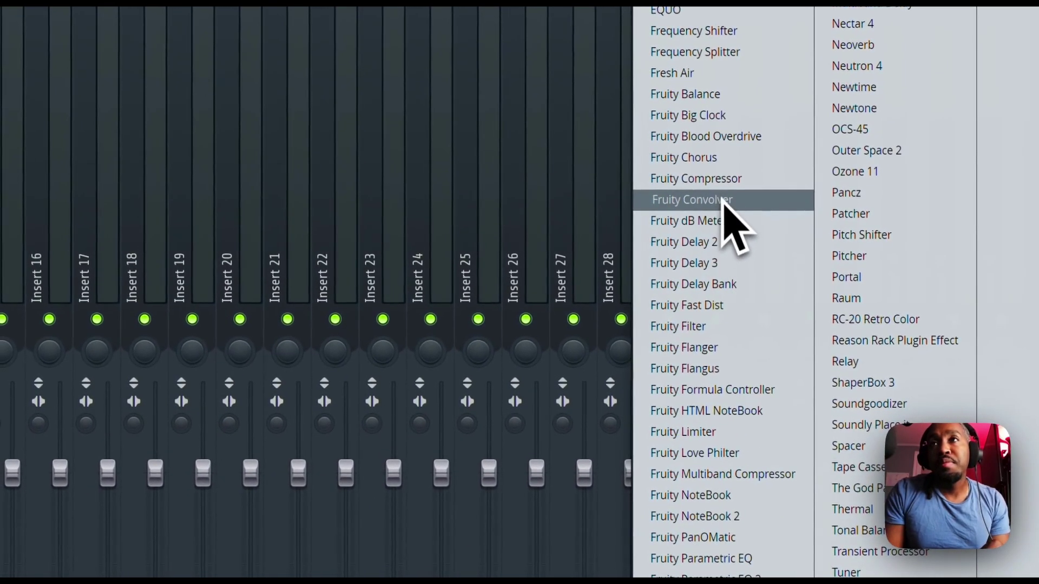
click(722, 187)
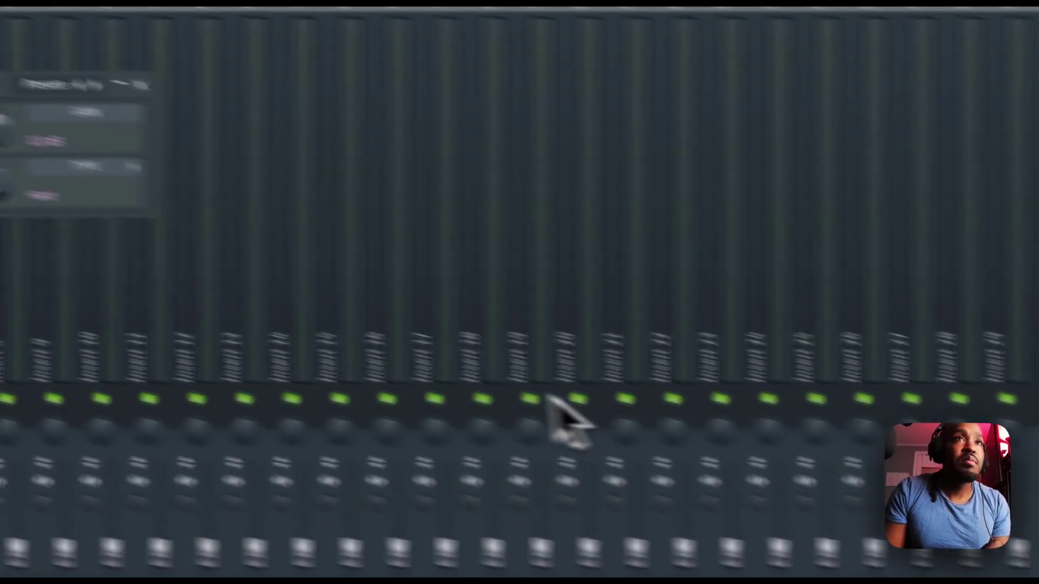
click(294, 132)
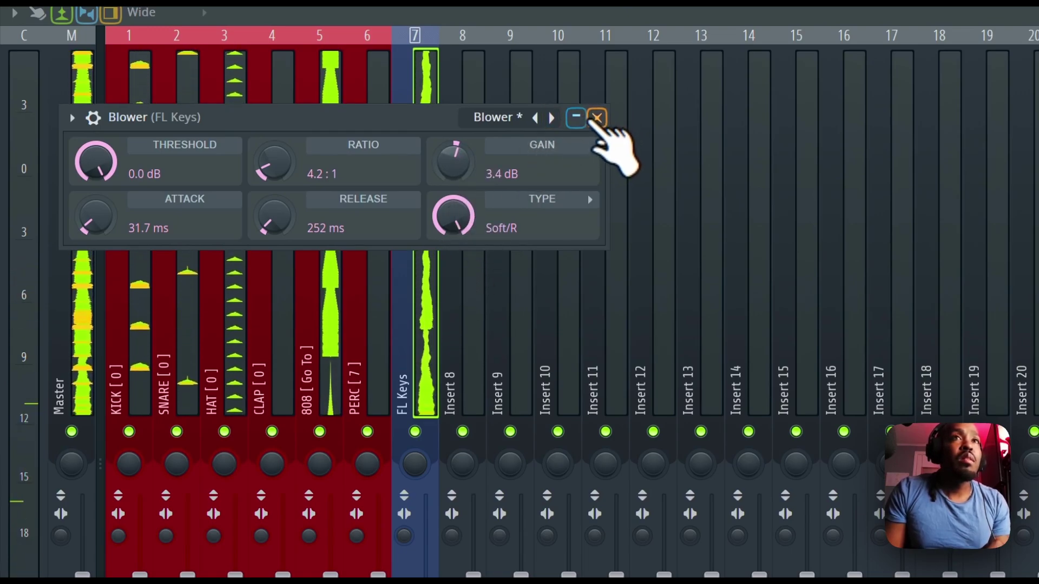
click(597, 118)
Cut the low band of the FL Keys mixer track's built-in equalizer to -18.0 at 90 Hz.
drag(324, 359, 286, 396)
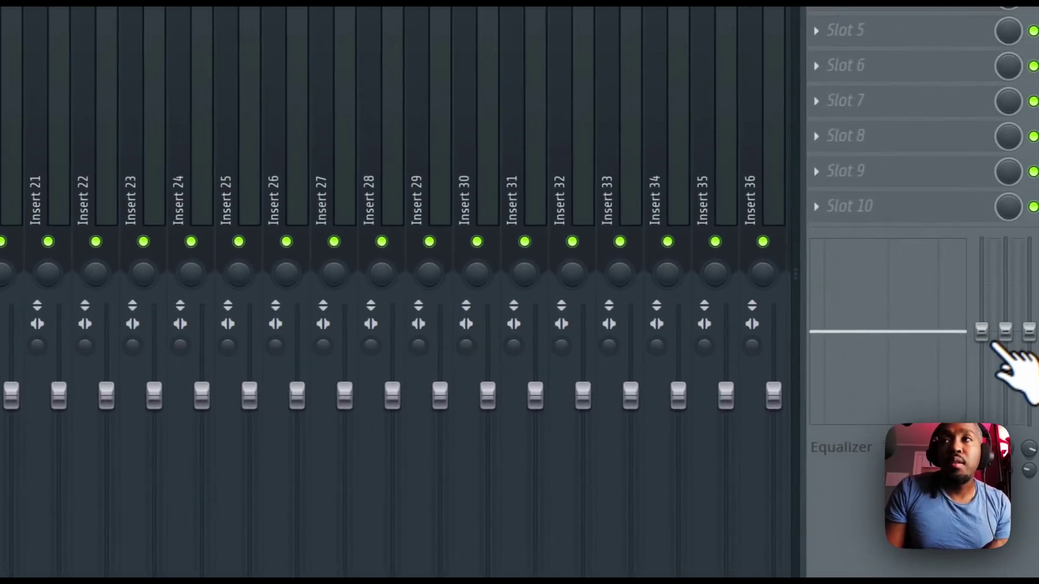
drag(996, 453, 995, 535)
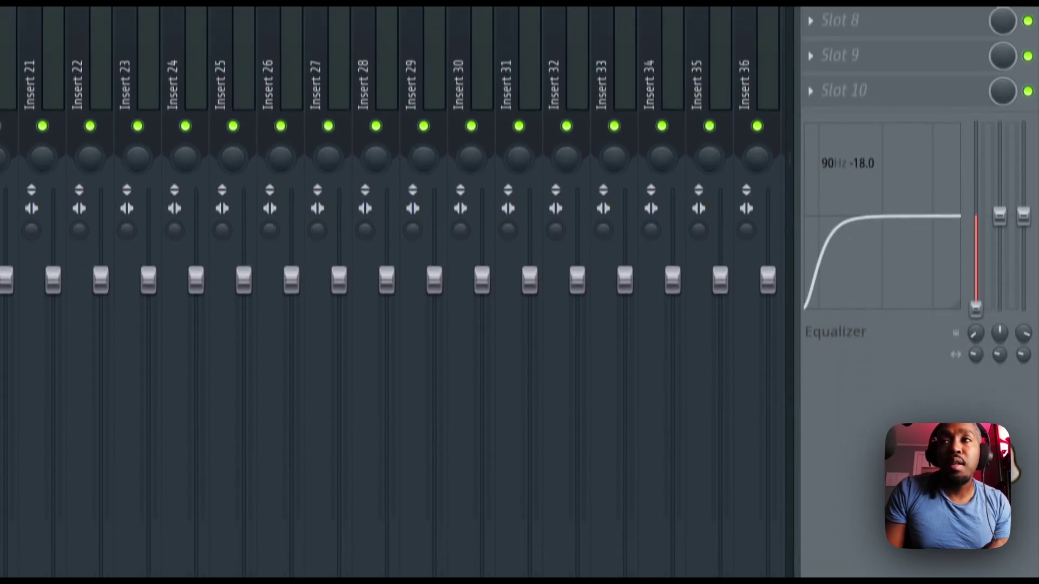
drag(977, 456, 977, 450)
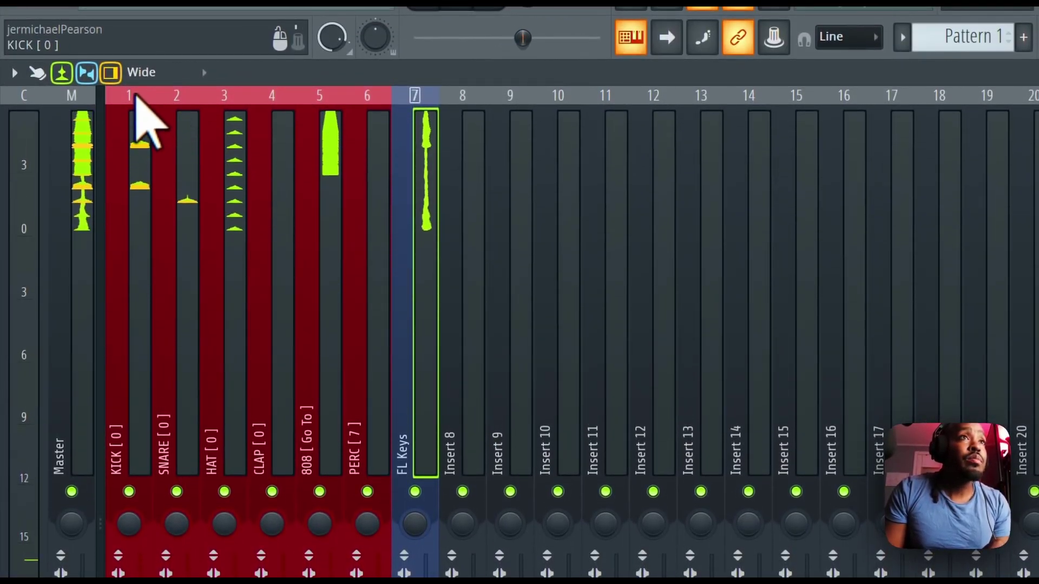
Open the Fruity Limiter on the Master track, view the beat's levels in it and close its window.
click(137, 94)
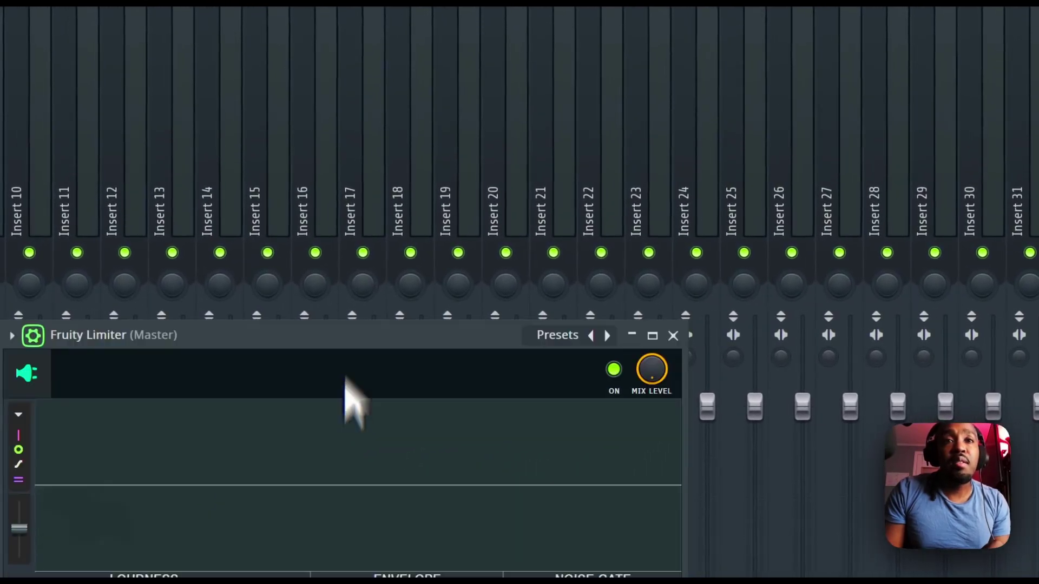
drag(345, 394, 346, 107)
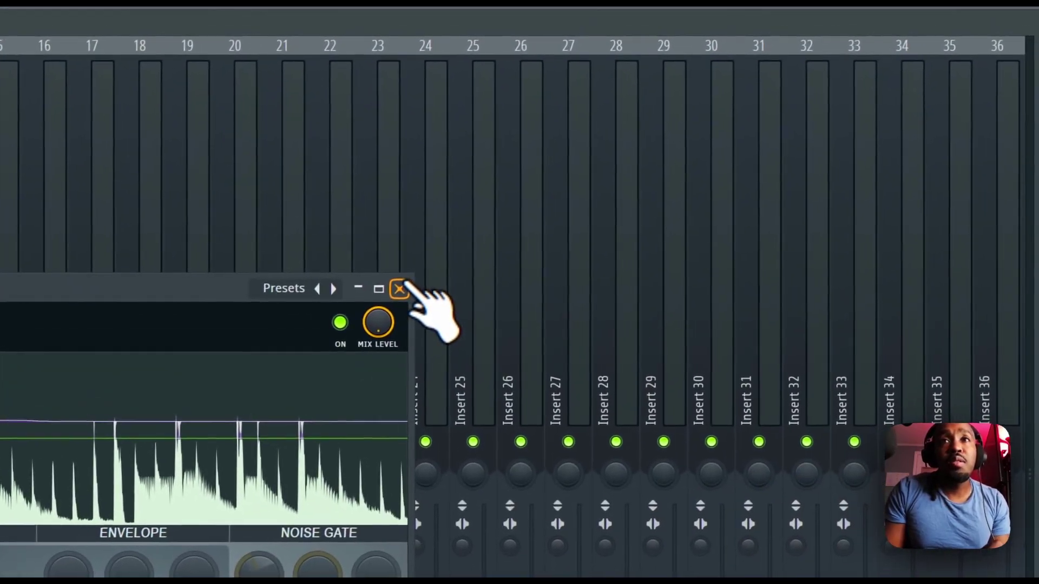
click(412, 284)
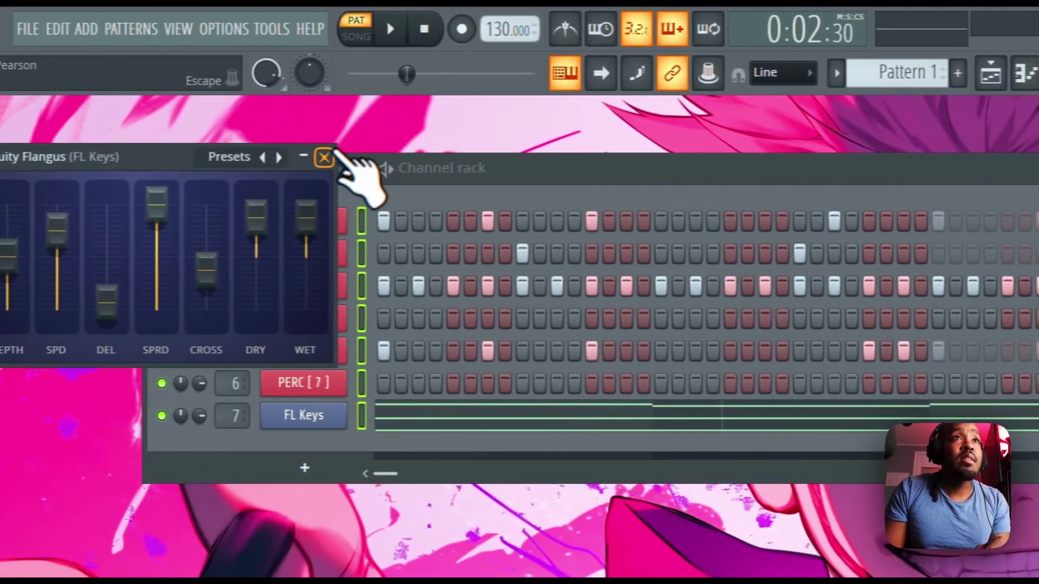
Add the ONESHOT [ bell ] sample from the ONESHOTS folder as a new channel below FL Keys and expand the DRUM LOOPS folder.
click(110, 157)
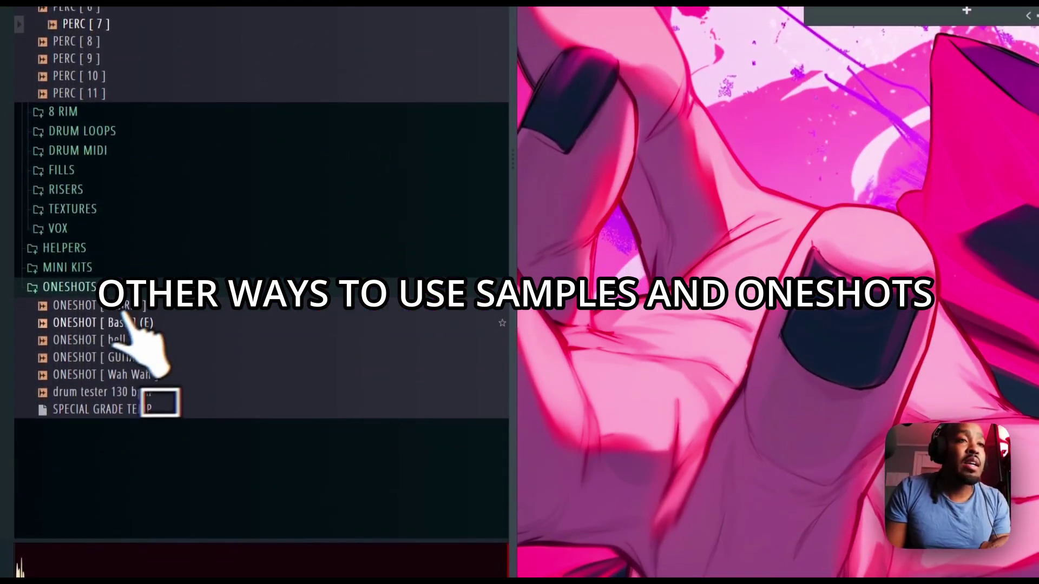
click(130, 348)
drag(131, 340, 685, 181)
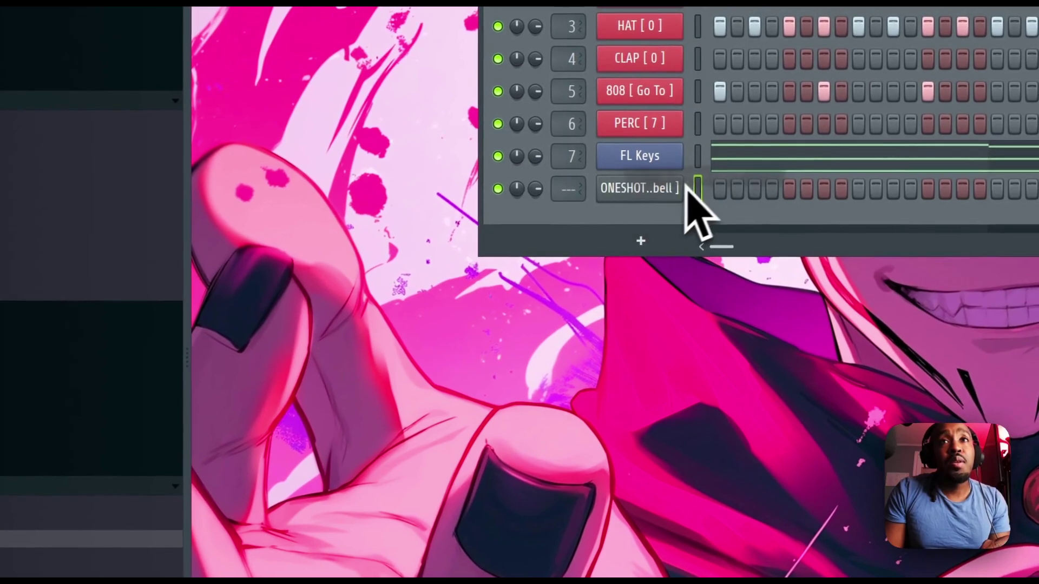
click(657, 190)
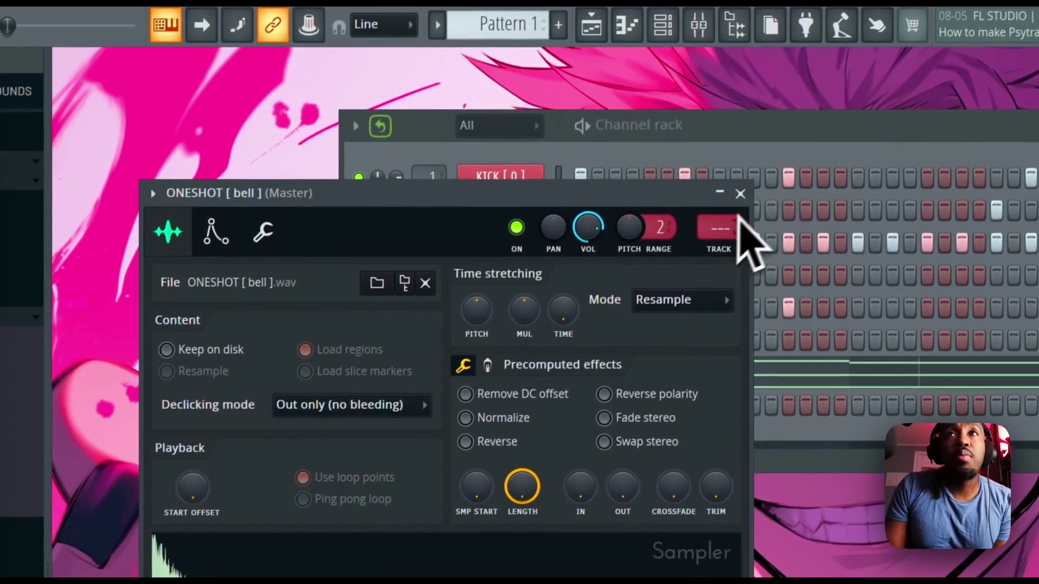
click(770, 193)
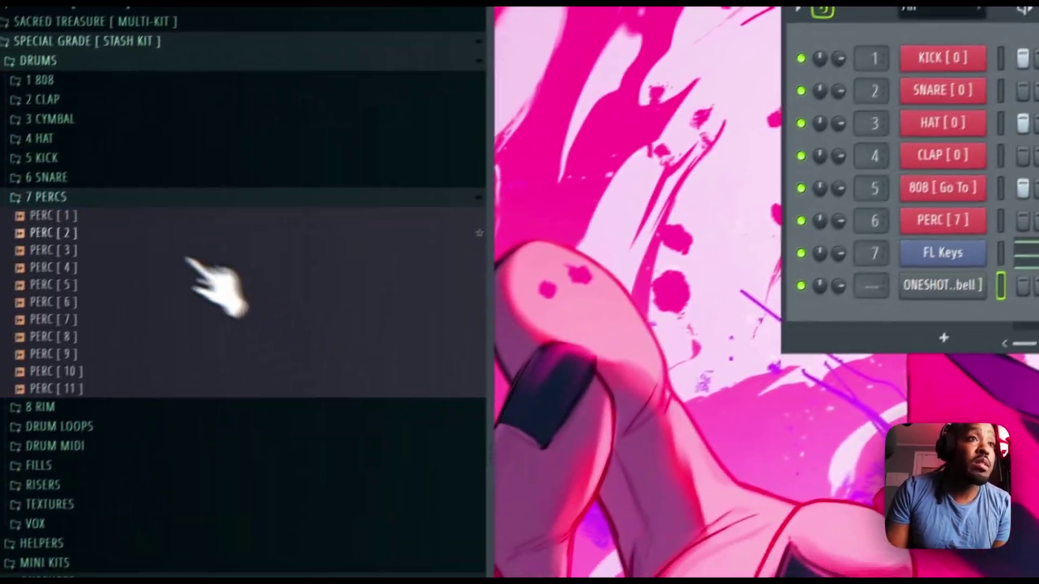
click(150, 409)
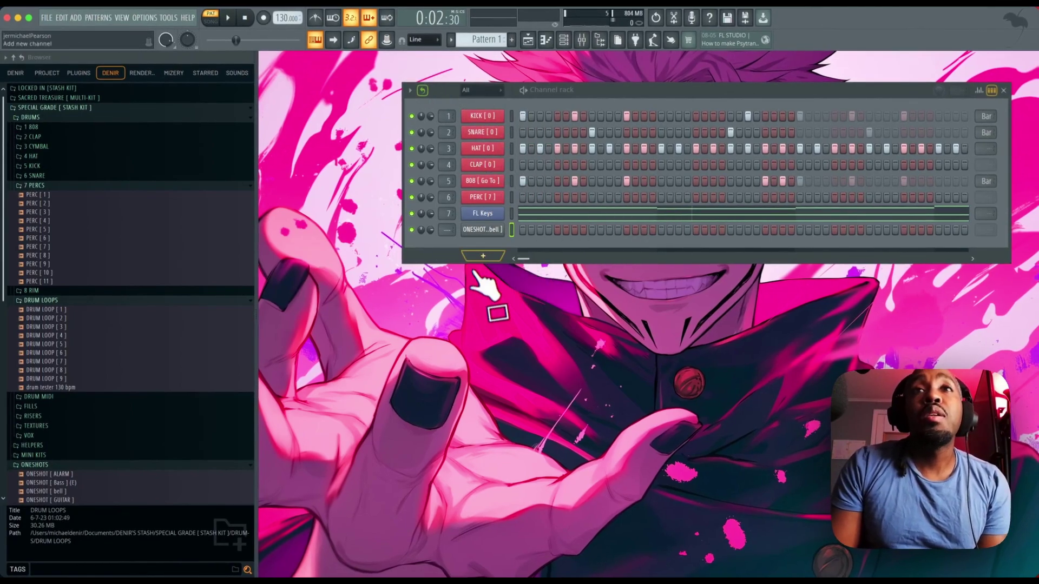
Place a one-bar C5 note at the start of the bell channel's piano roll, play it and close the piano roll.
right_click(509, 229)
click(544, 232)
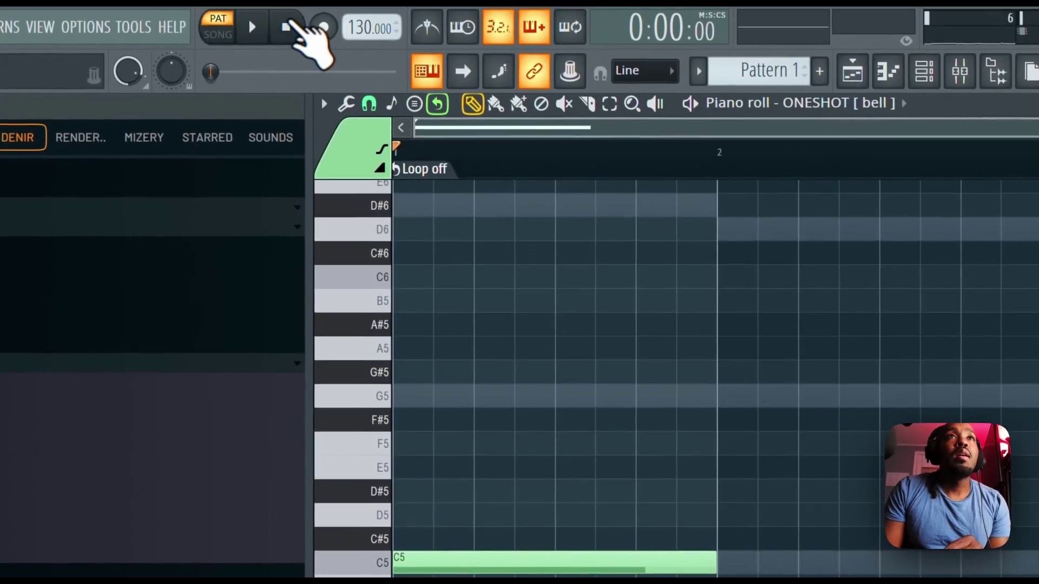
click(287, 28)
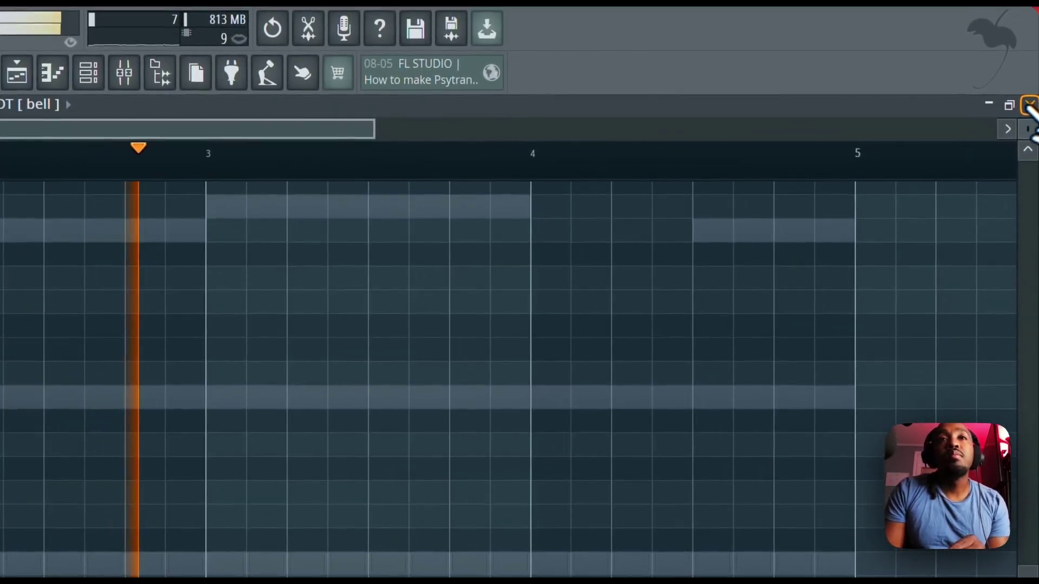
click(1030, 104)
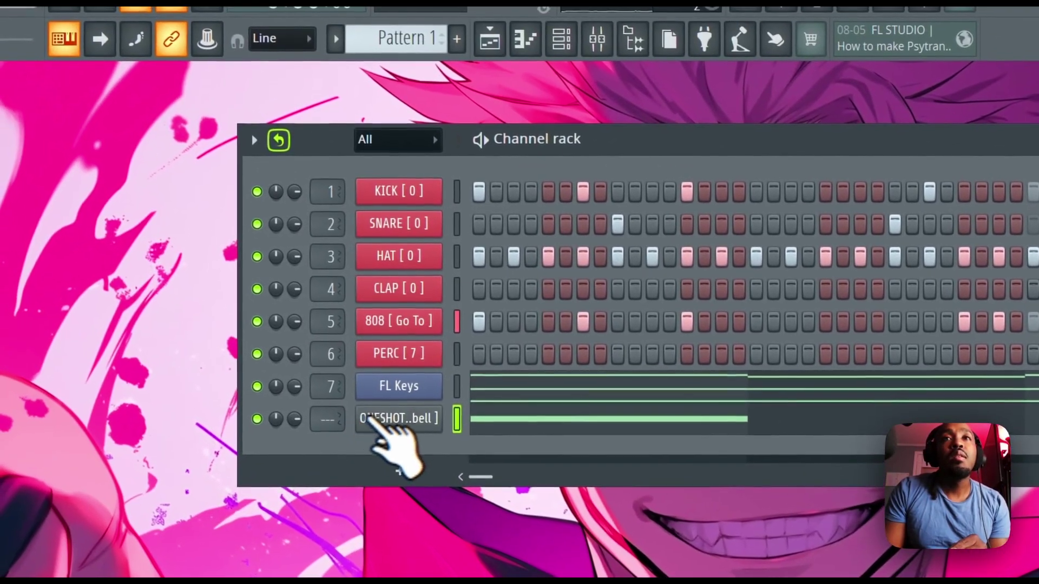
Route the ONESHOT [ bell ] channel to mixer track 8 and lower that track's fader.
click(400, 415)
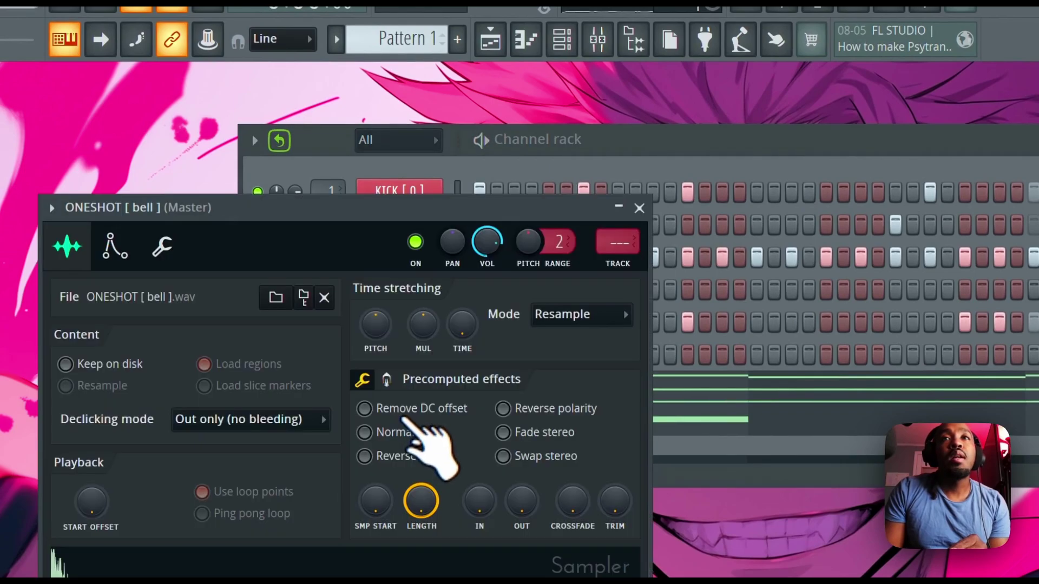
click(618, 265)
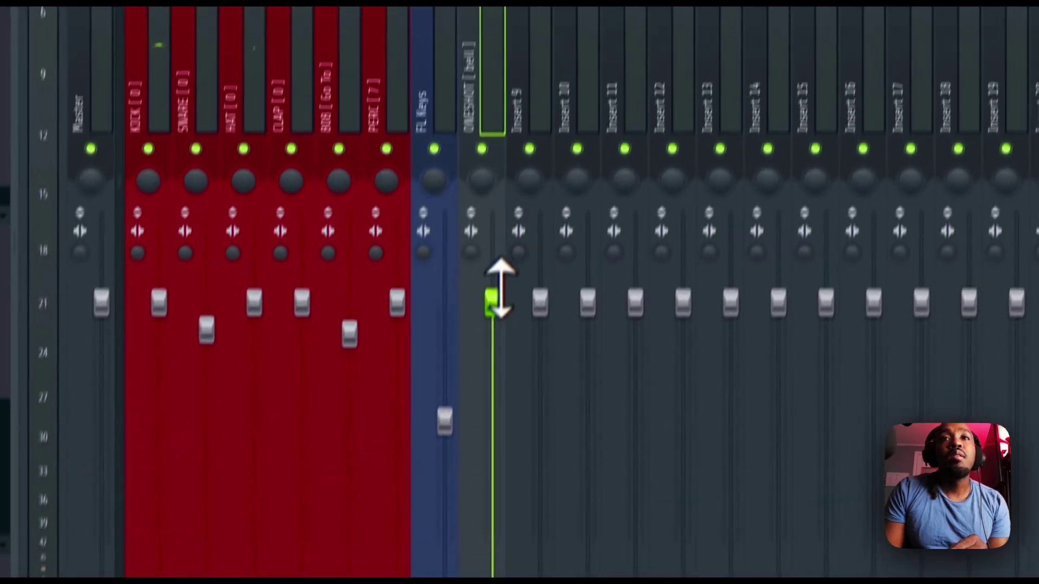
drag(428, 583, 465, 583)
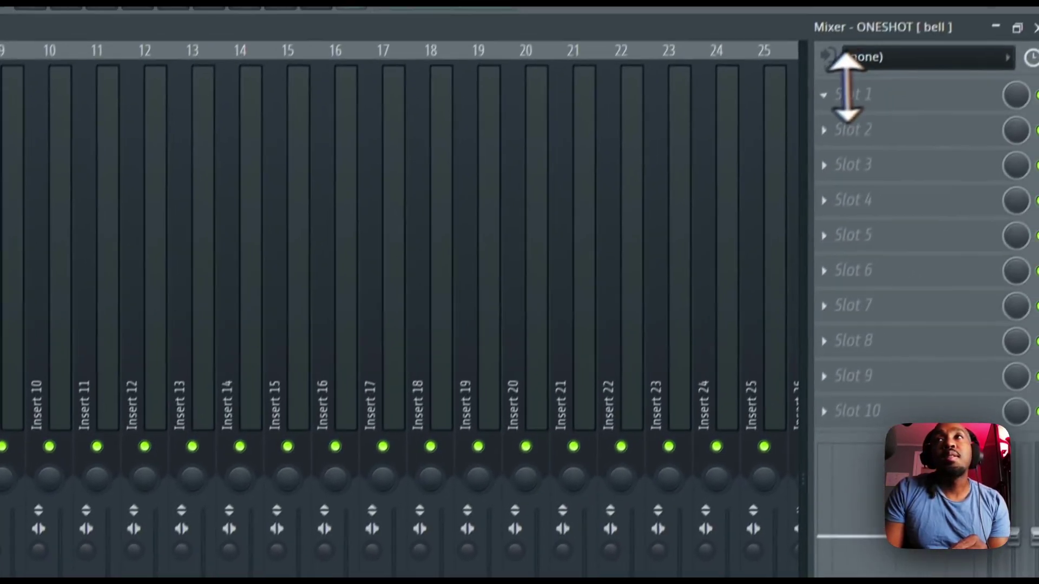
Add Fruity Reeverb 2 to the first effect slot of the bell's mixer track and close the mixer and channel windows.
click(827, 95)
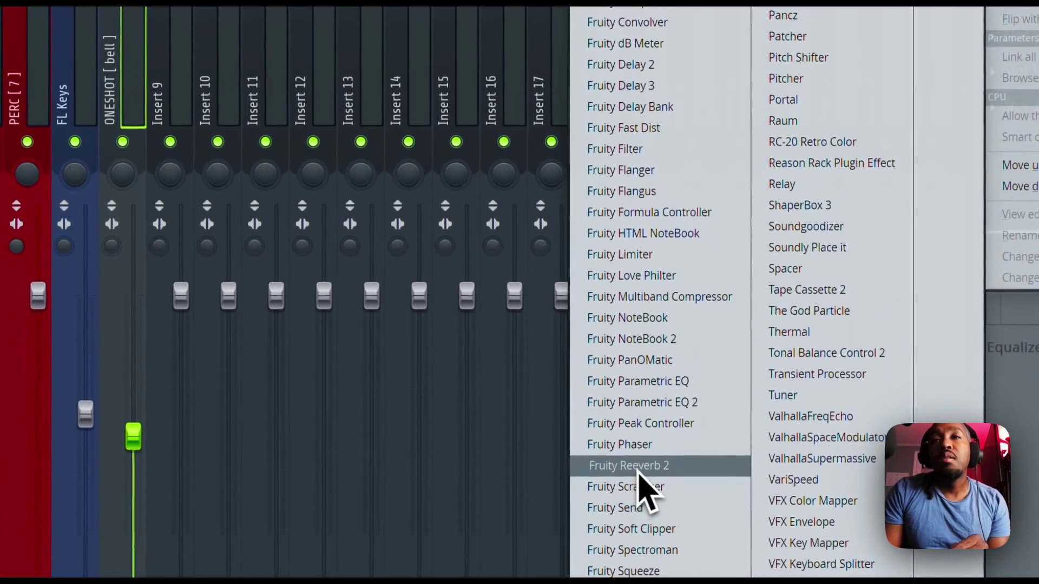
click(638, 468)
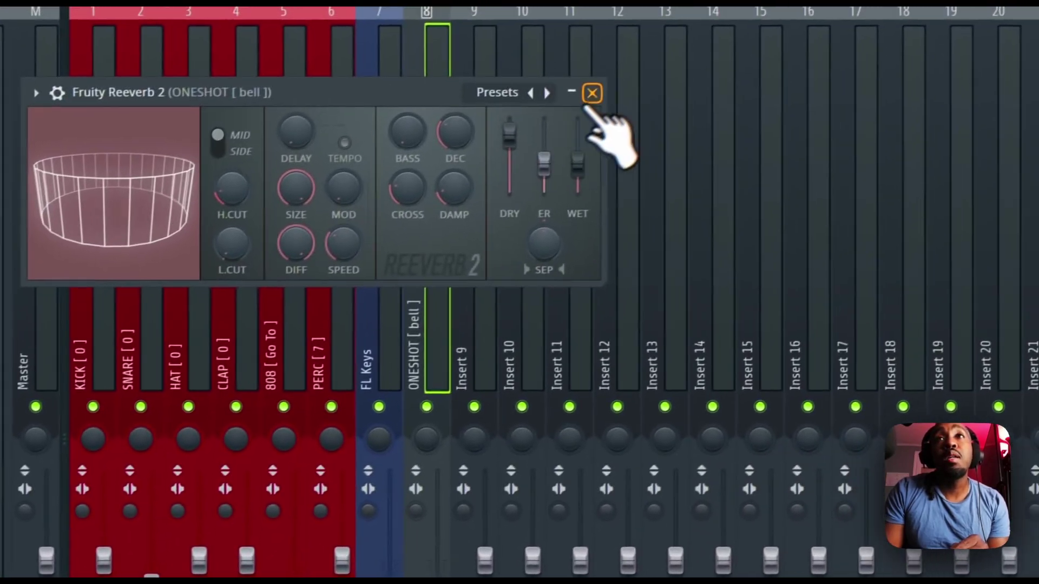
click(700, 213)
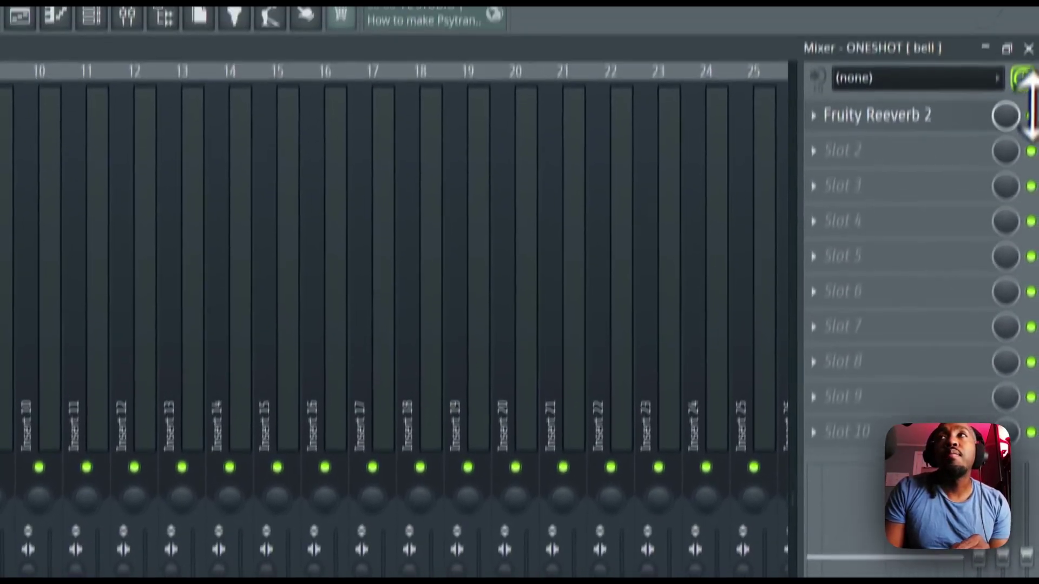
key(F9)
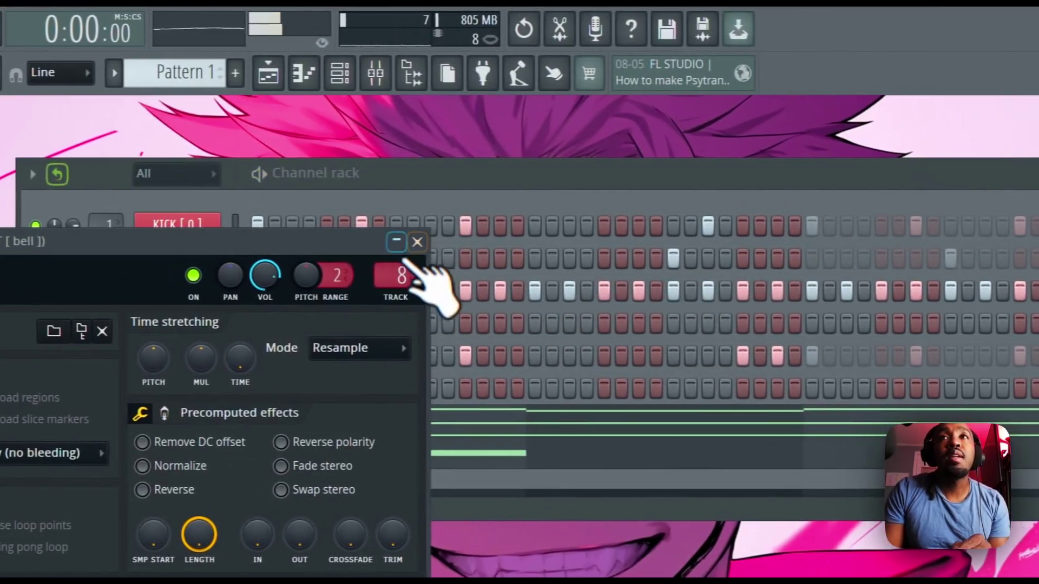
click(166, 236)
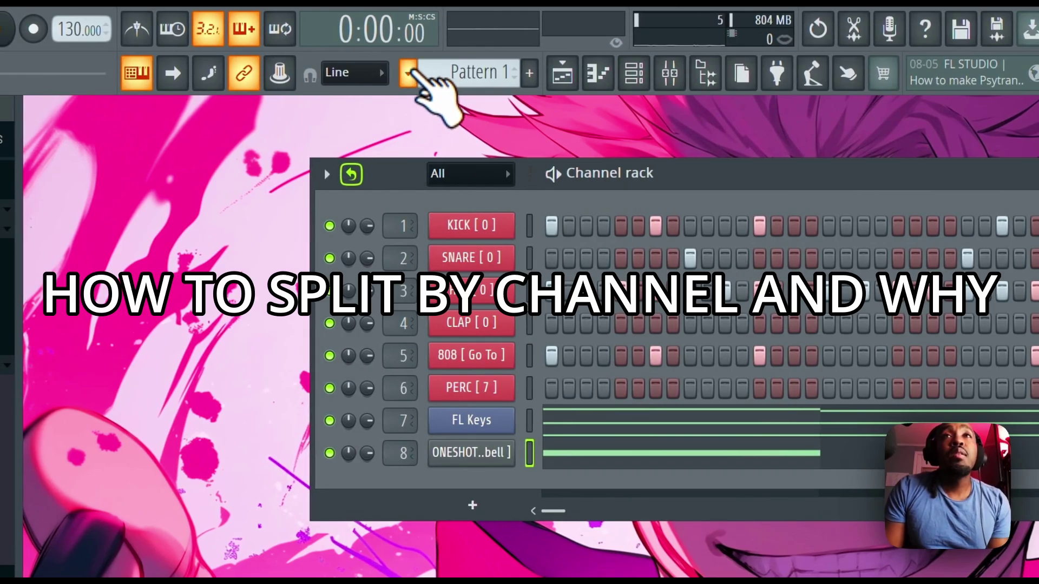
Split Pattern 1 by channel into separate patterns.
click(440, 60)
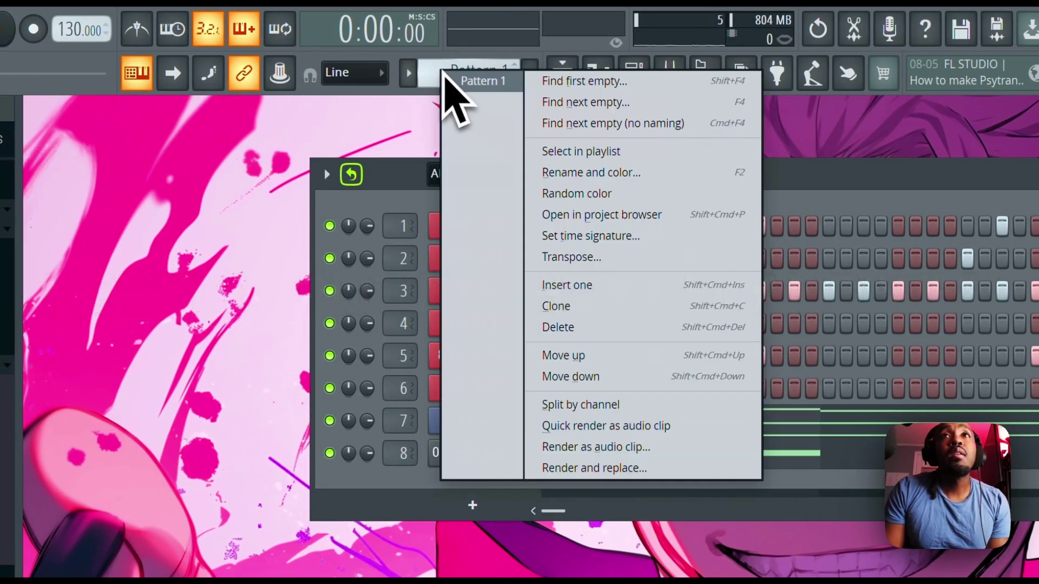
click(599, 406)
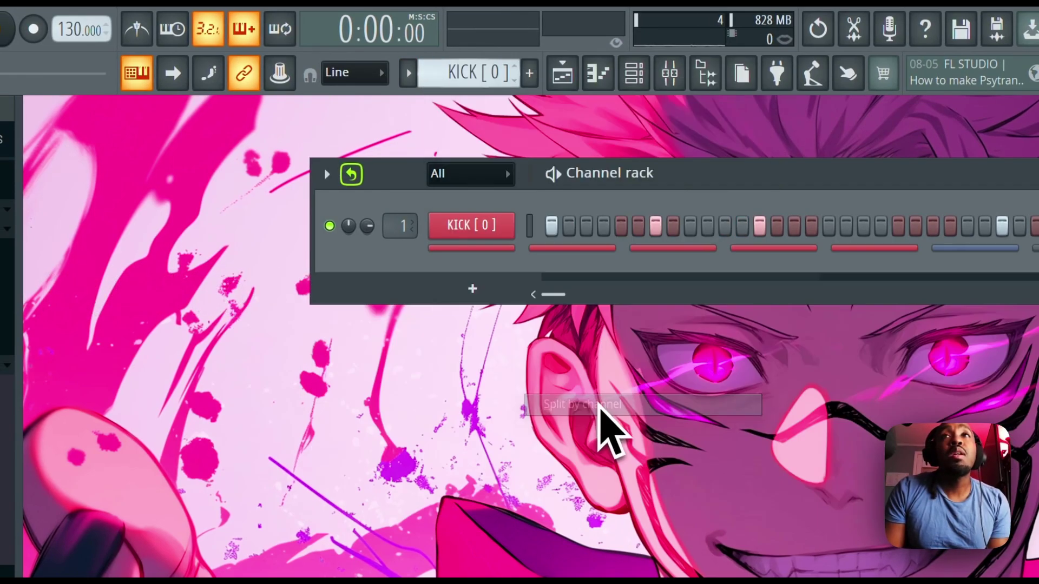
mouse_move(484, 70)
mouse_down()
mouse_move(481, 32)
mouse_move(483, 66)
mouse_up()
Open the playlist and switch playback from pattern mode to song mode.
click(568, 77)
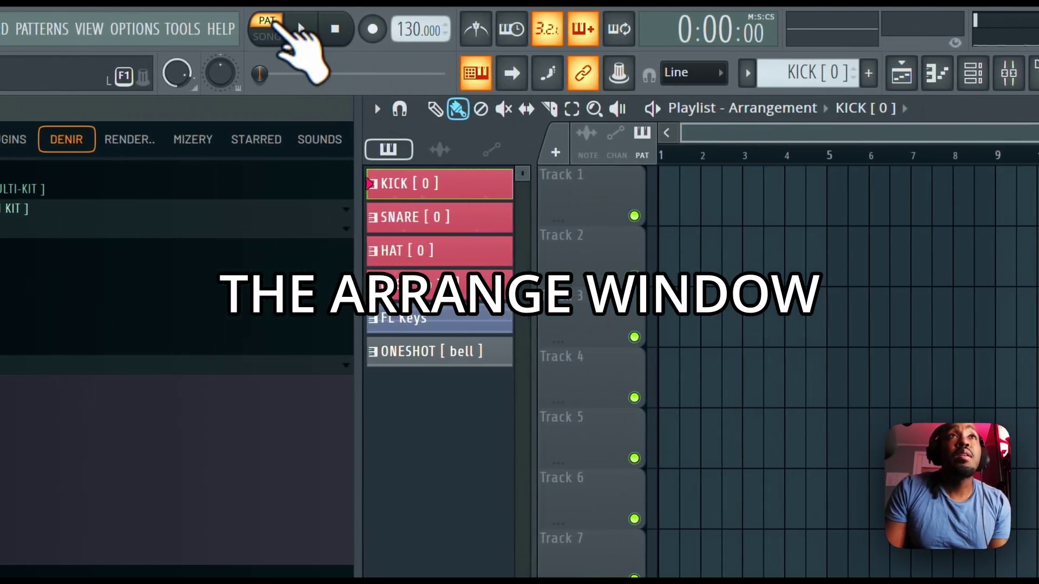
click(269, 34)
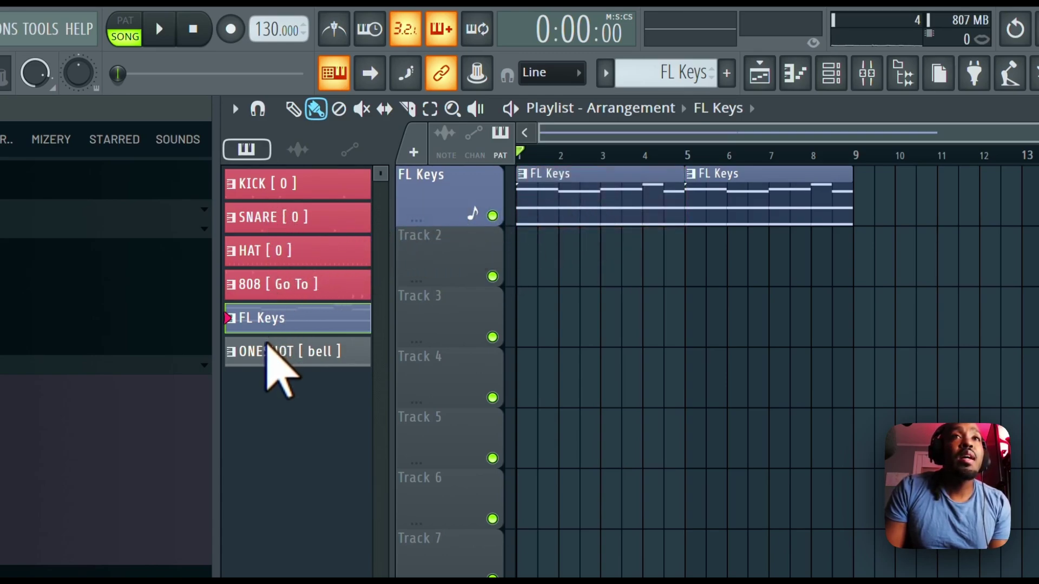
Place the ONESHOT [ bell ] pattern on Track 2 at bar 9 and repeat the FL Keys clips up to bar 17.
drag(265, 354, 741, 268)
click(567, 198)
click(727, 200)
click(931, 200)
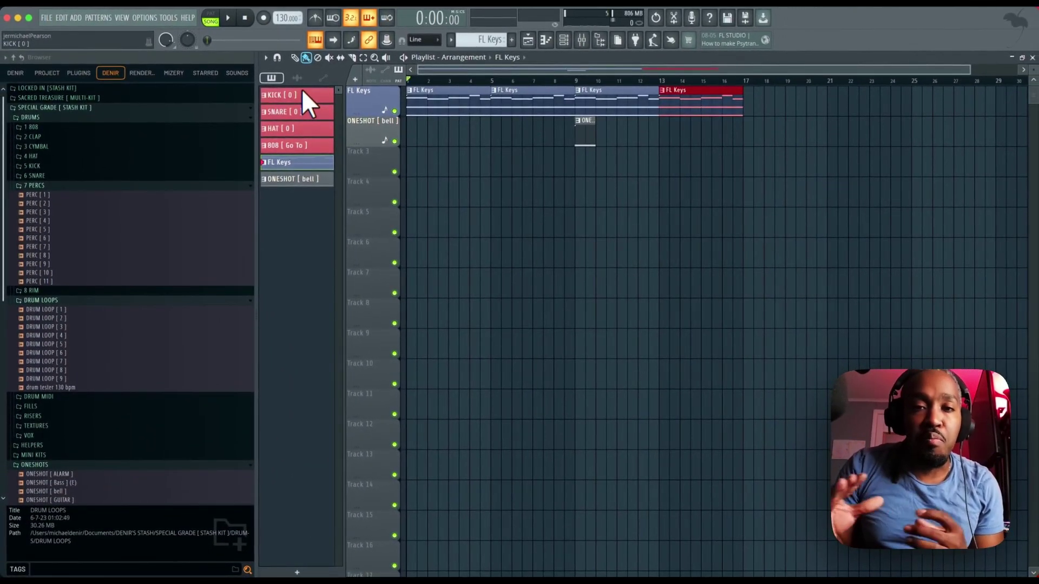
Lay out the KICK, SNARE, HAT and 808 patterns on tracks 3 to 6, repeated from bar 9 up to bar 17.
drag(301, 91, 369, 162)
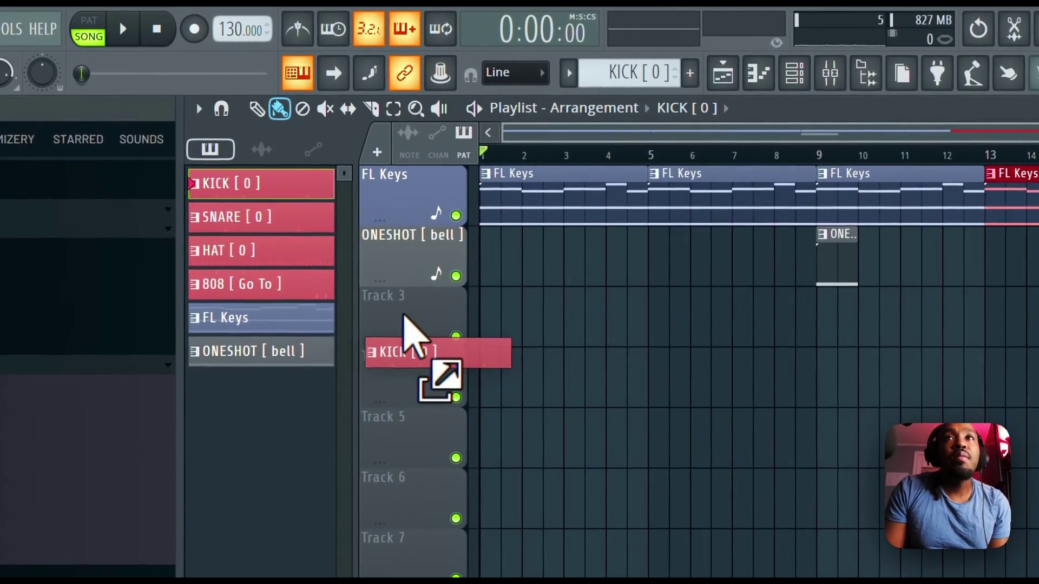
drag(403, 316, 411, 325)
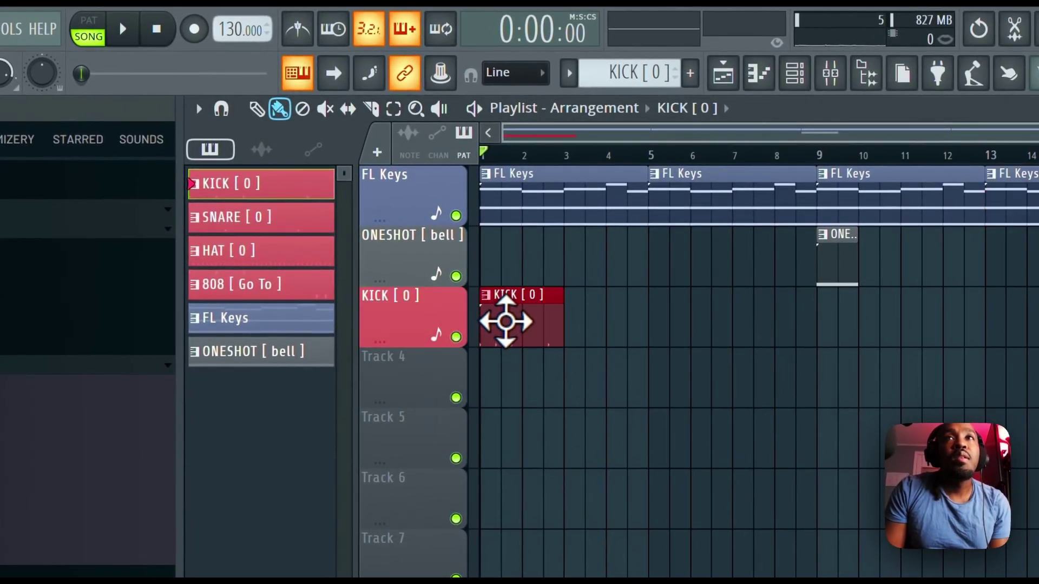
drag(503, 320, 825, 308)
drag(603, 292, 706, 300)
click(725, 306)
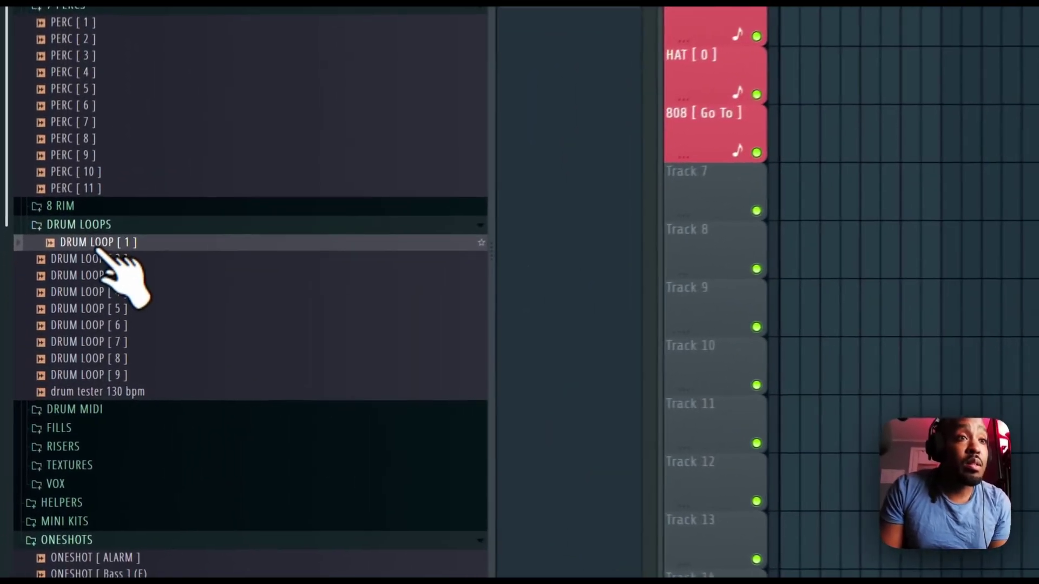
Audition the samples in the DRUM LOOPS folder and add DRUM LOOP [ 5 ] to Track 7 at bar 1.
click(48, 318)
click(106, 272)
click(107, 289)
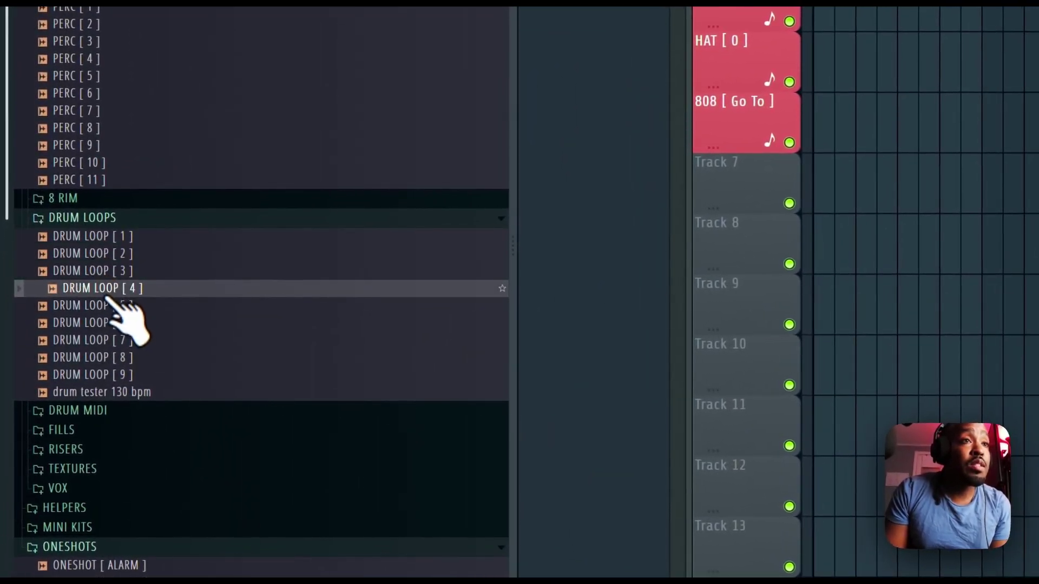
click(114, 306)
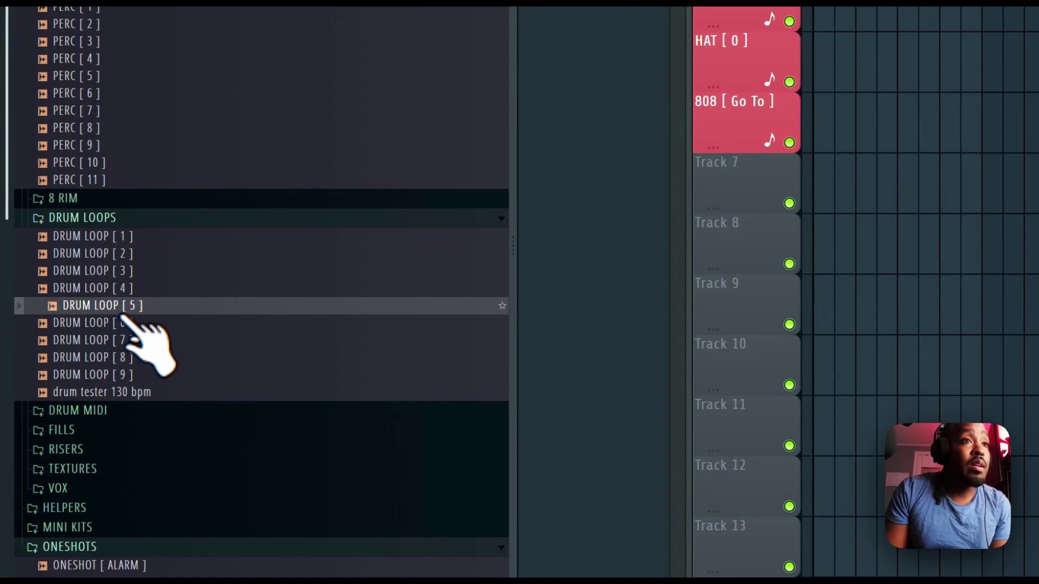
drag(125, 311, 487, 346)
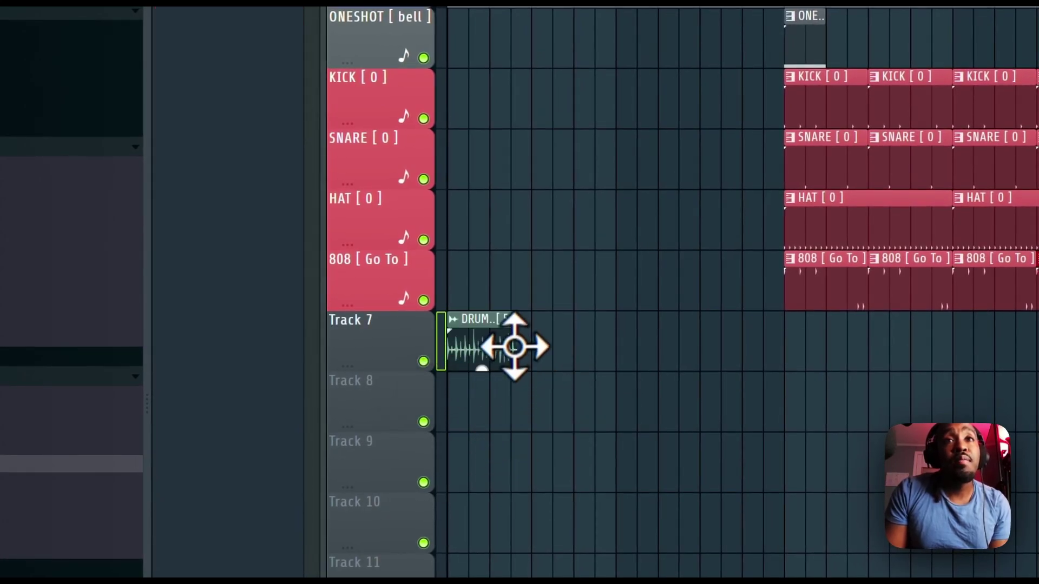
Time-stretch the DRUM LOOP [ 5 ] clip to 4 bars, close its settings and listen to the result.
double_click(485, 347)
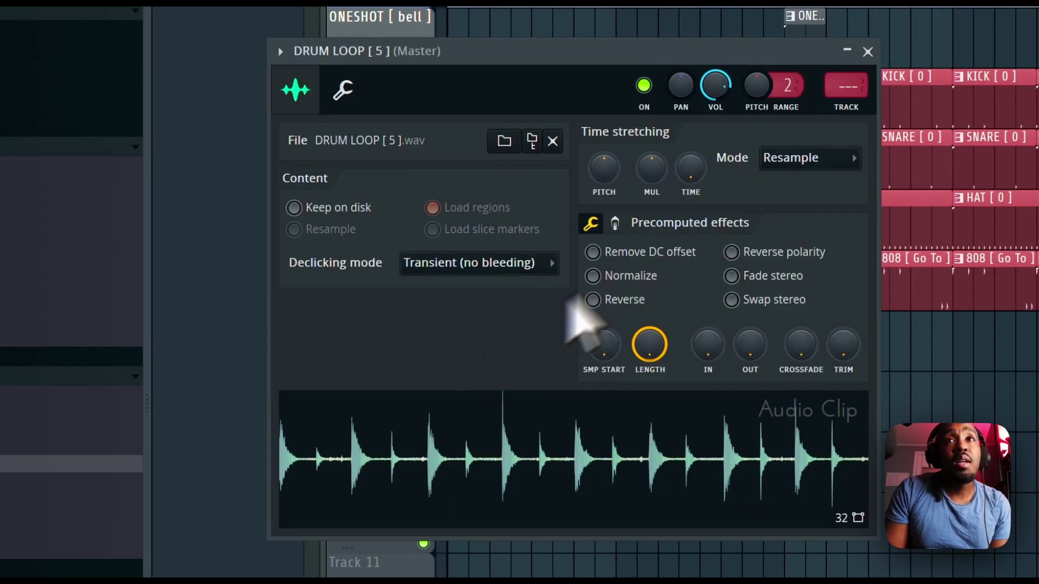
right_click(689, 167)
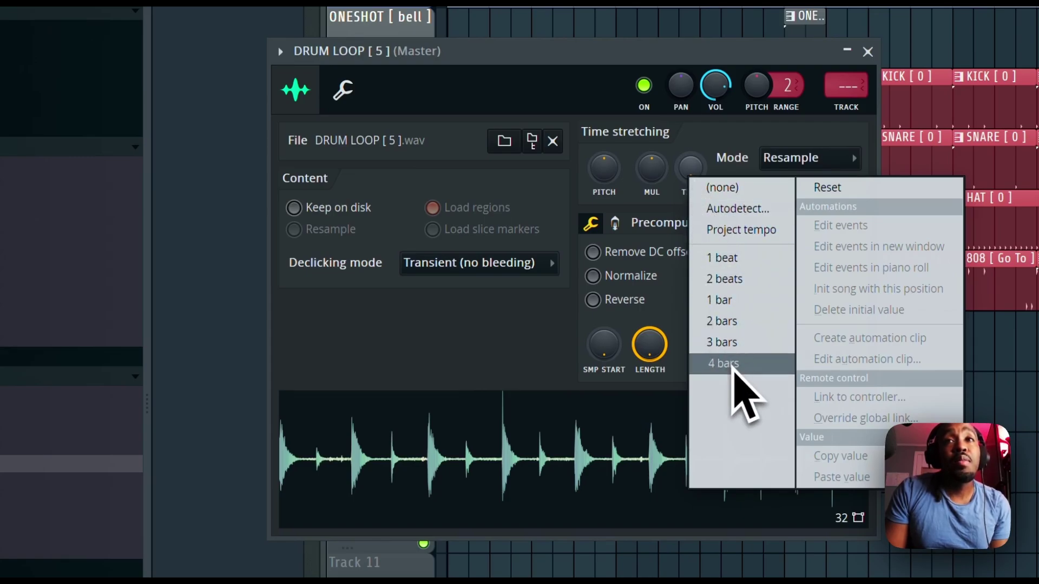
click(725, 363)
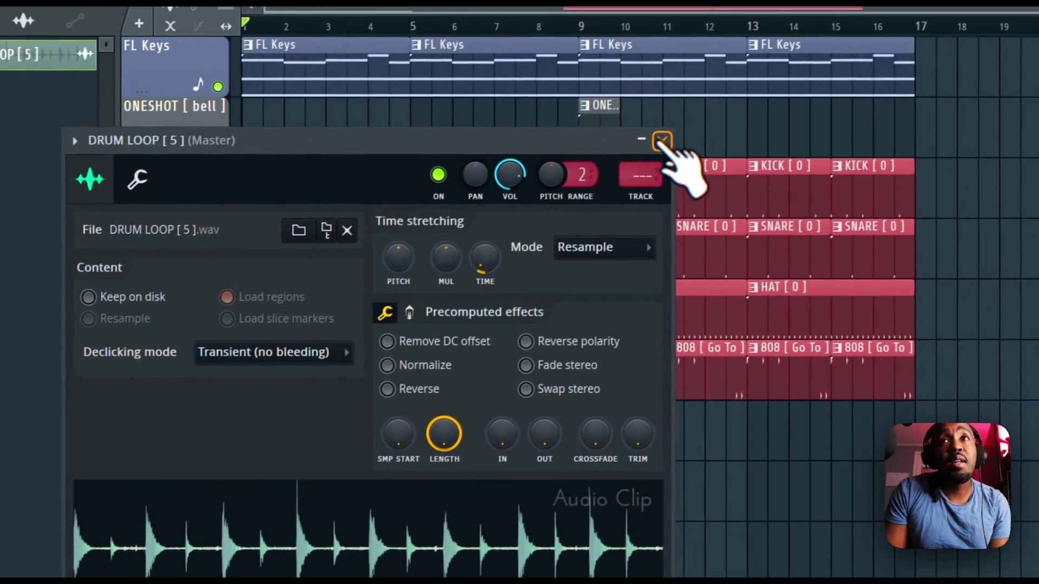
click(867, 52)
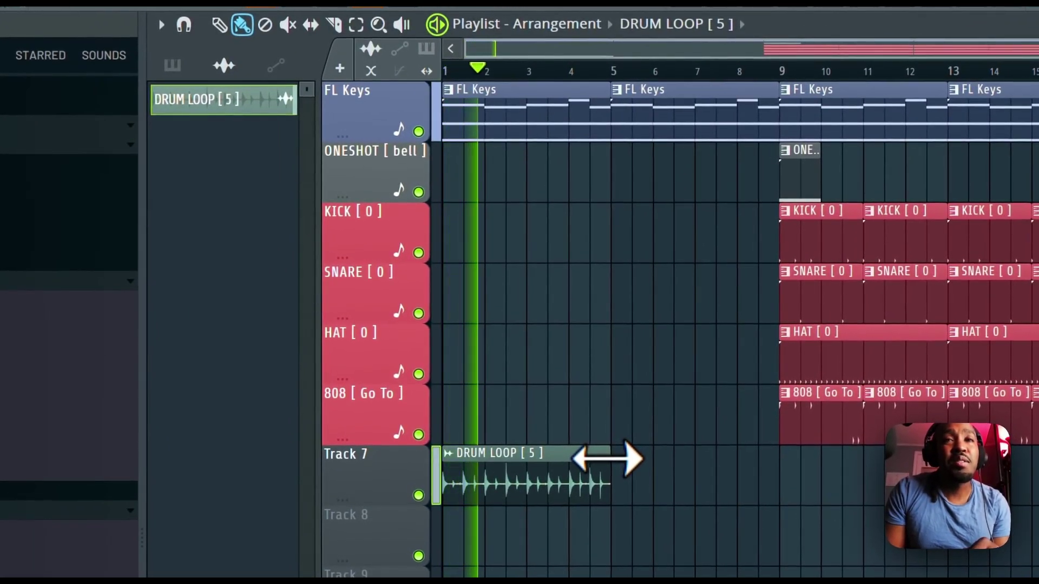
key(space)
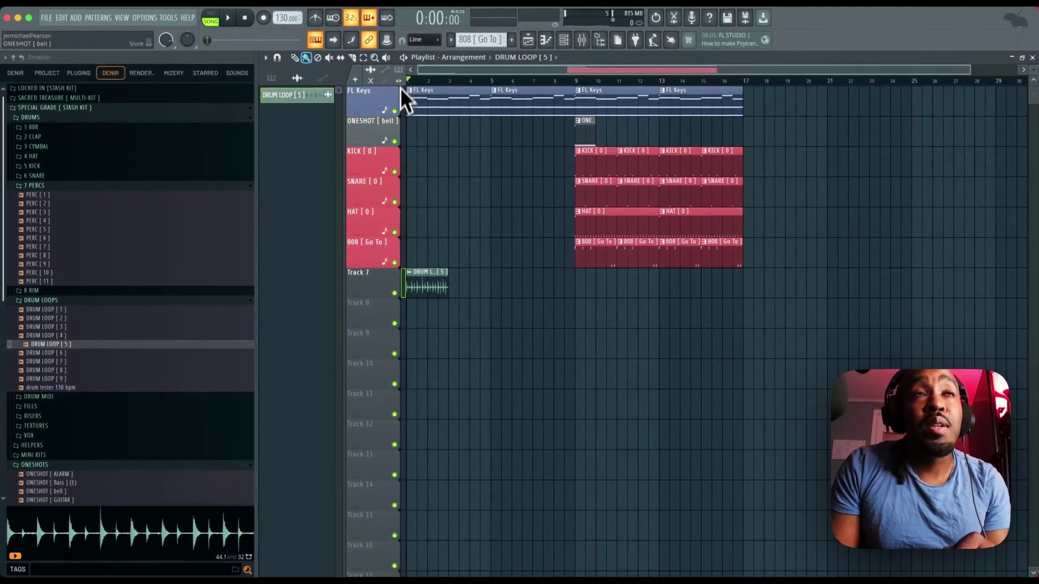
Play the start of the song and lower the volume of the DRUM LOOP [ 5 ] clip to -13.0 dB.
key(space)
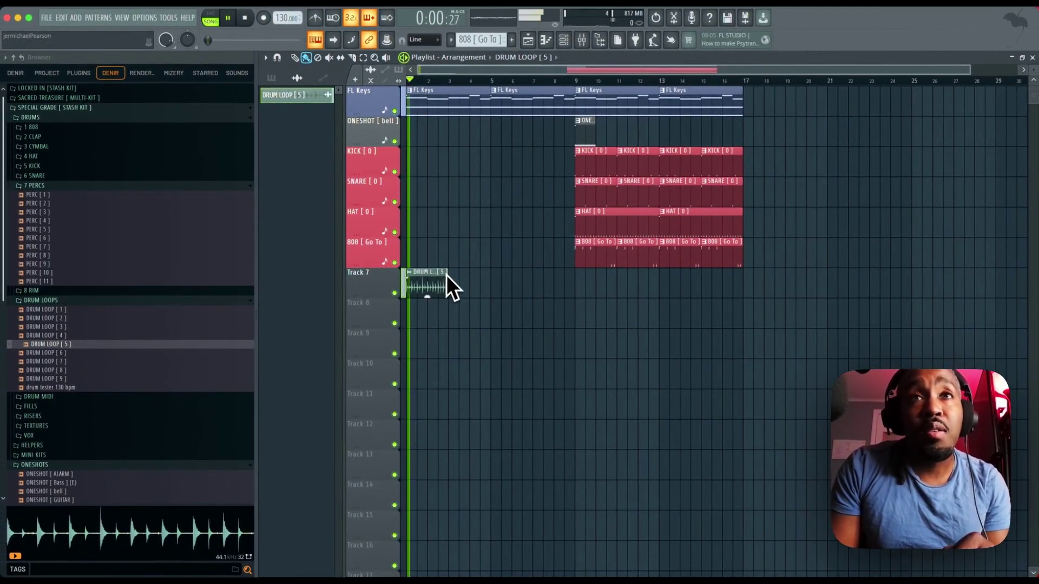
key(space)
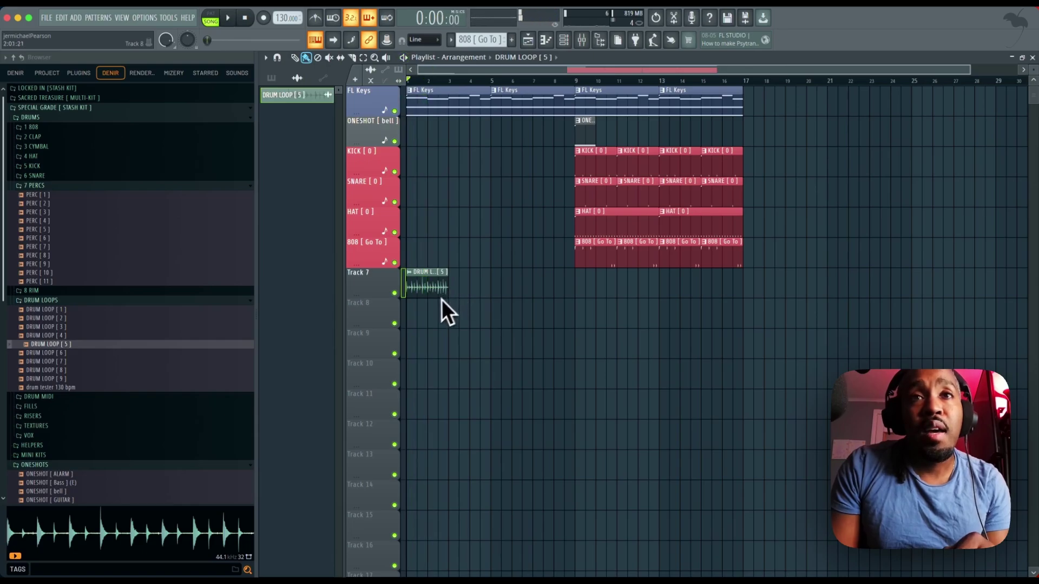
mouse_move(426, 295)
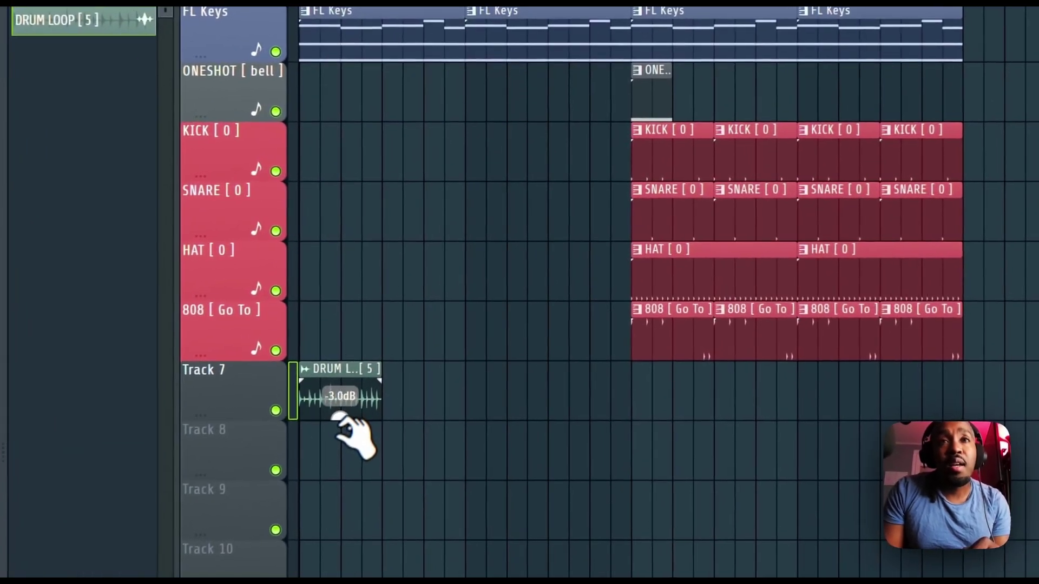
drag(346, 427, 343, 468)
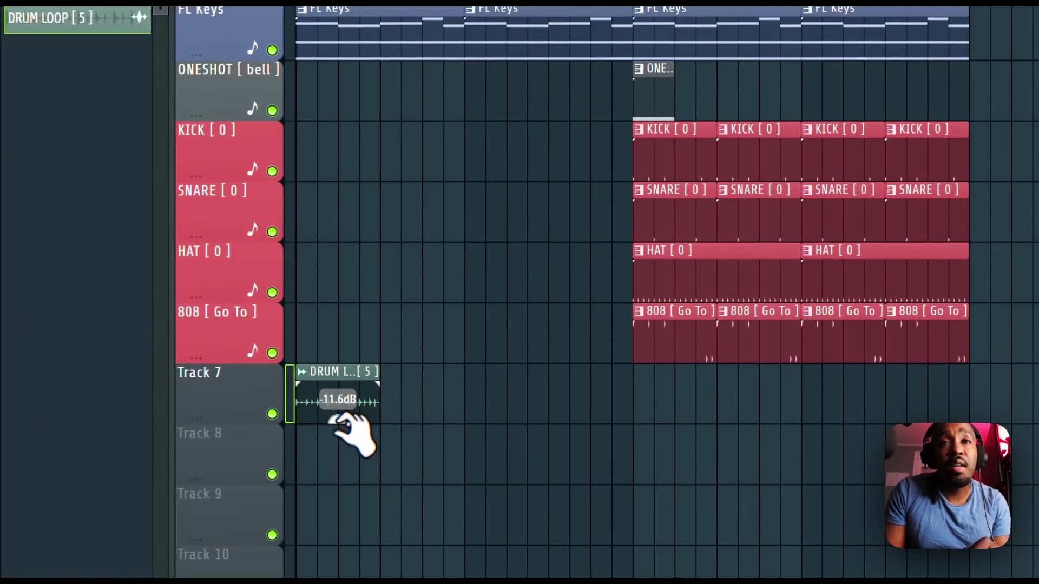
double_click(320, 371)
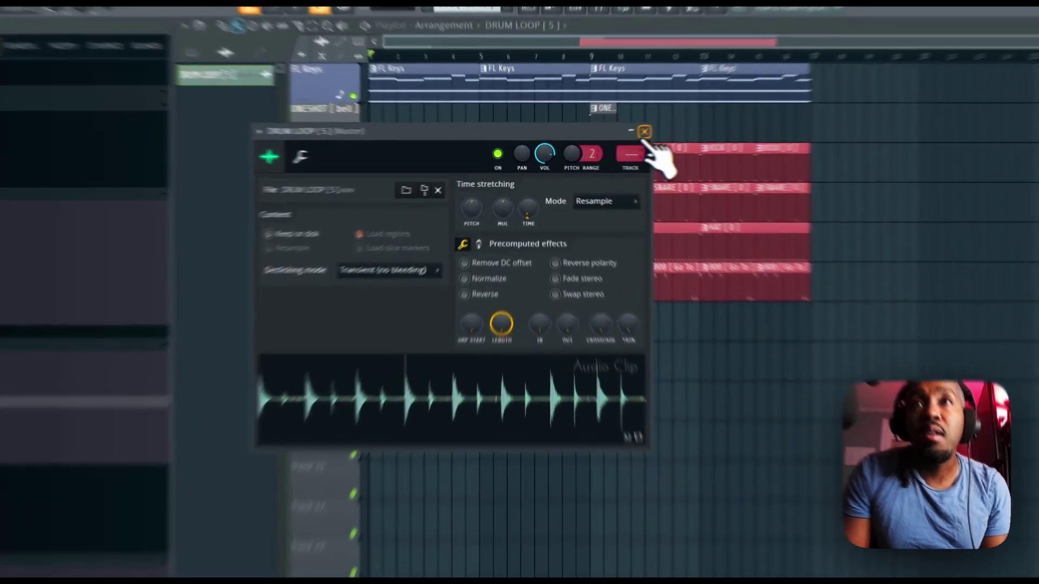
click(616, 138)
drag(328, 432, 329, 436)
Repeat the -13.0 dB DRUM LOOP [ 5 ] clip along Track 7 up to bar 9 while playing back the arrangement.
key(space)
click(399, 429)
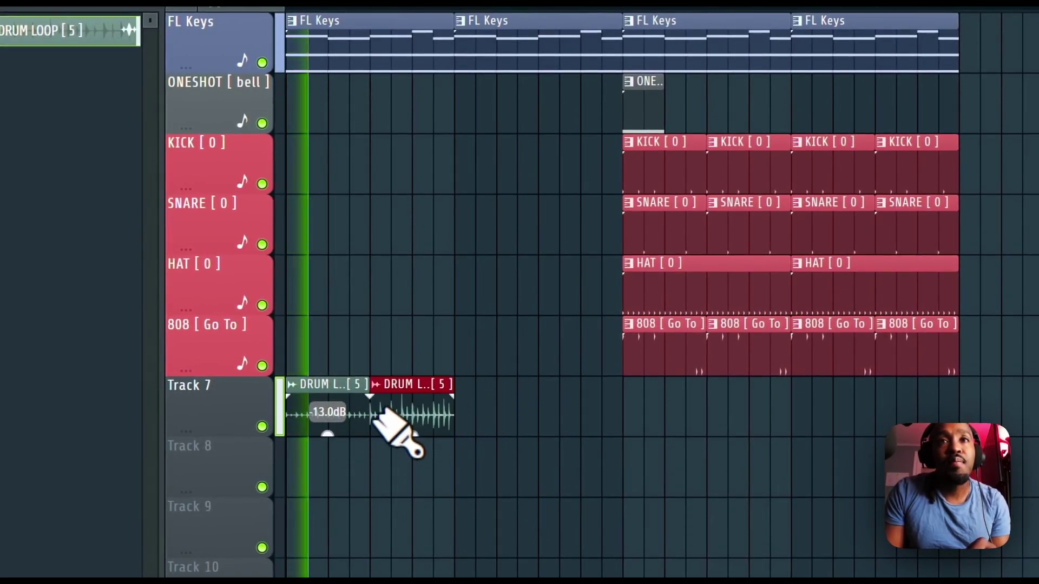
right_click(425, 436)
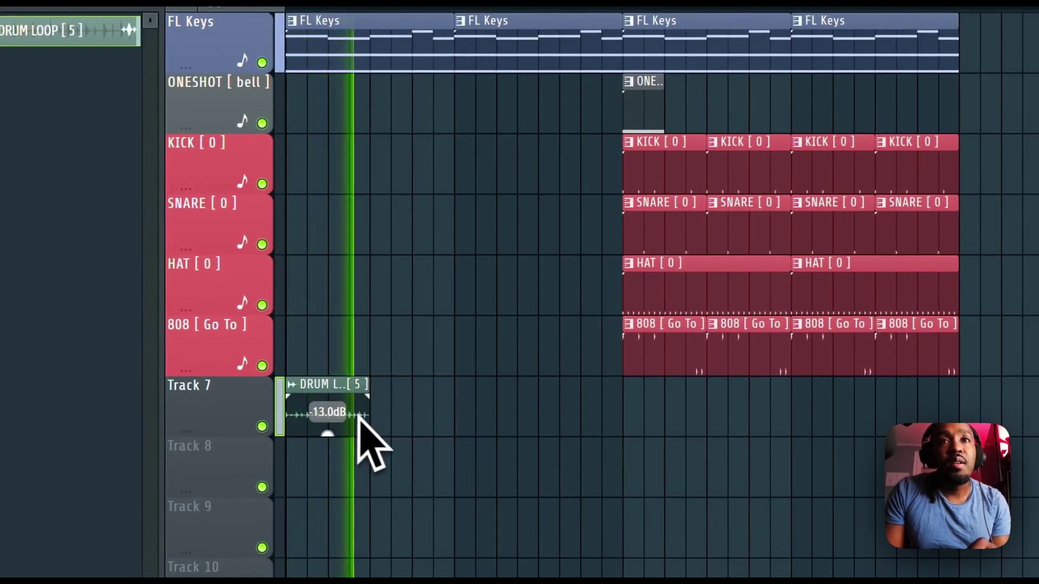
click(394, 427)
click(487, 426)
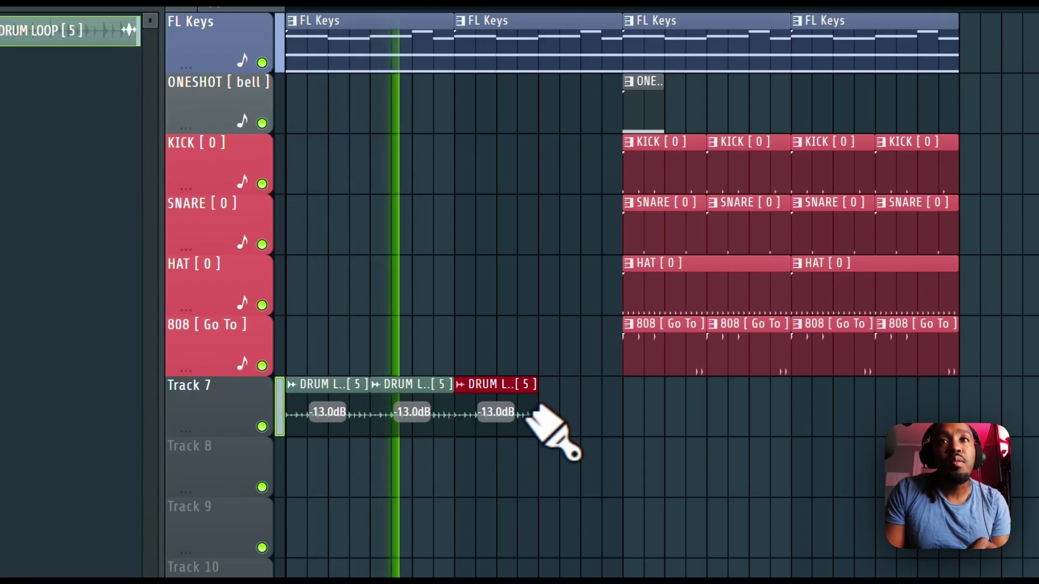
click(564, 419)
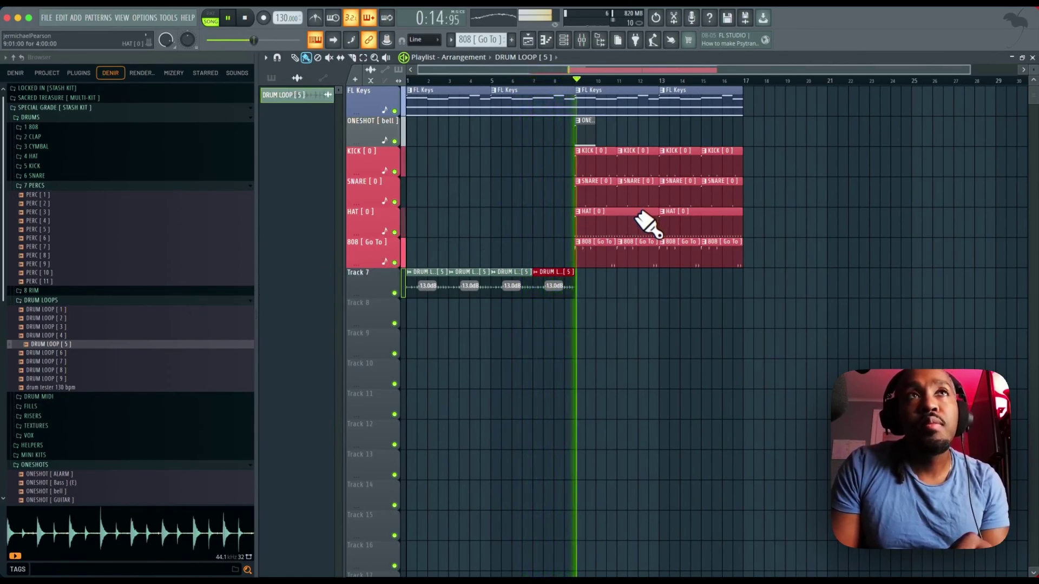
key(space)
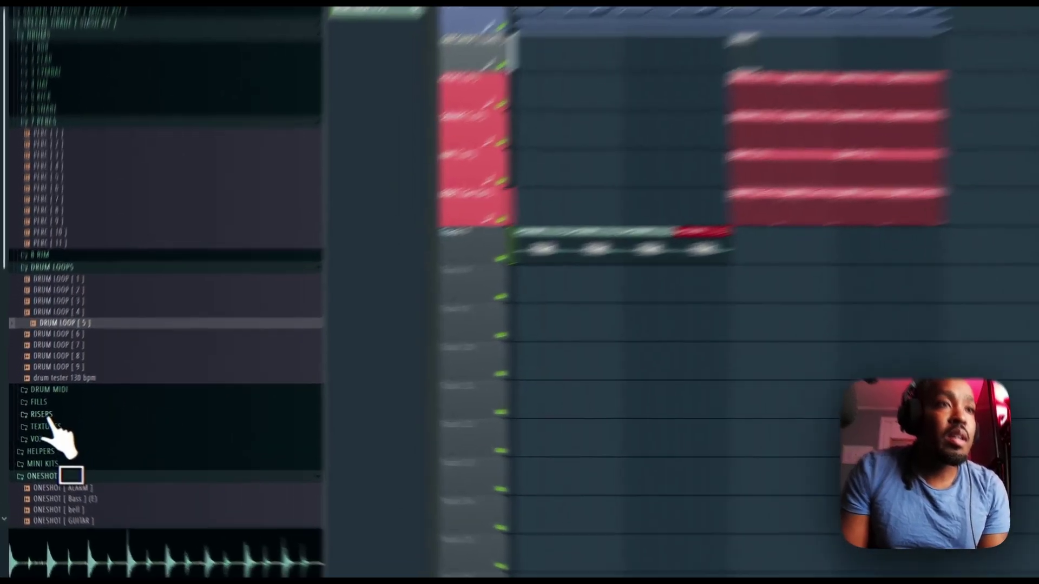
Audition samples from the RISERS folder and add Risers [ 2 ] to Track 8 starting at bar 9.
click(33, 415)
click(100, 427)
scroll(130, 476, down, 5)
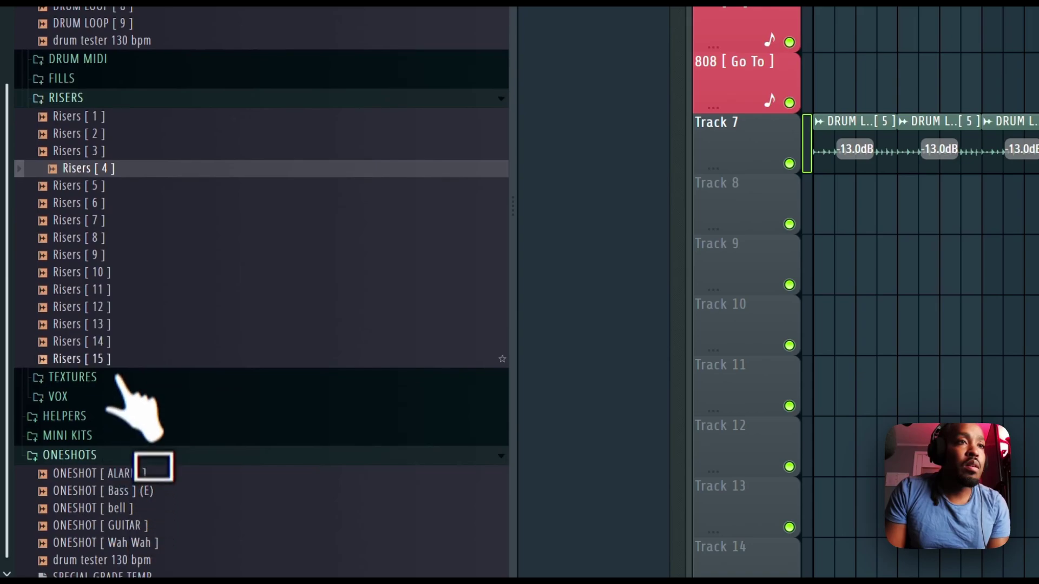
click(116, 345)
click(111, 360)
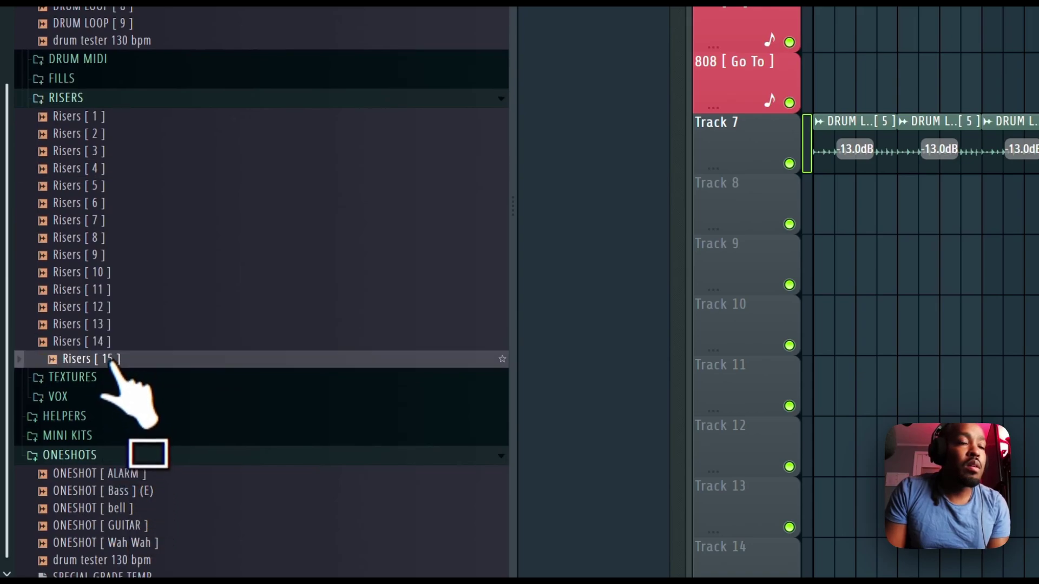
click(115, 344)
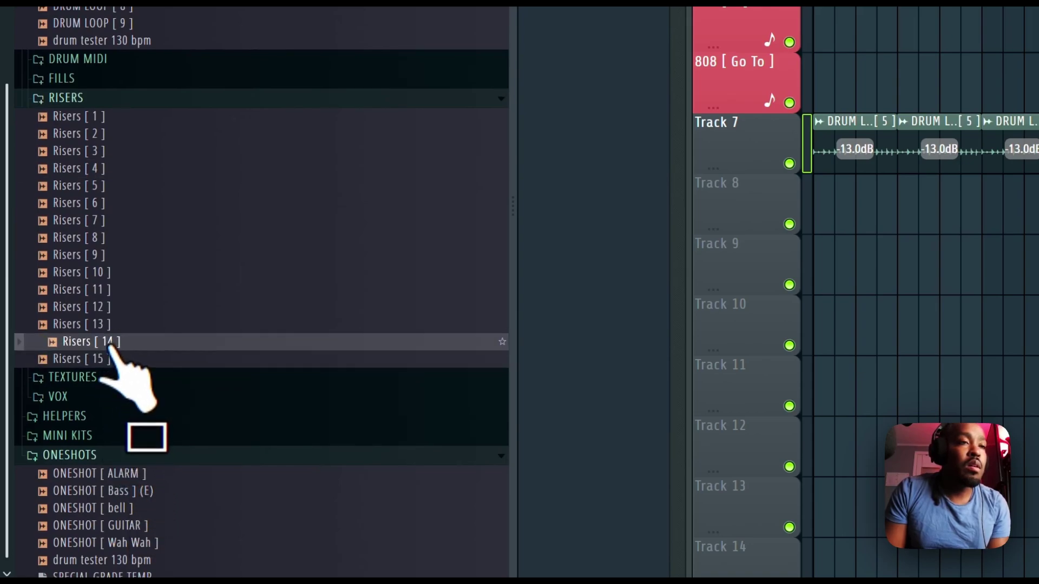
click(112, 360)
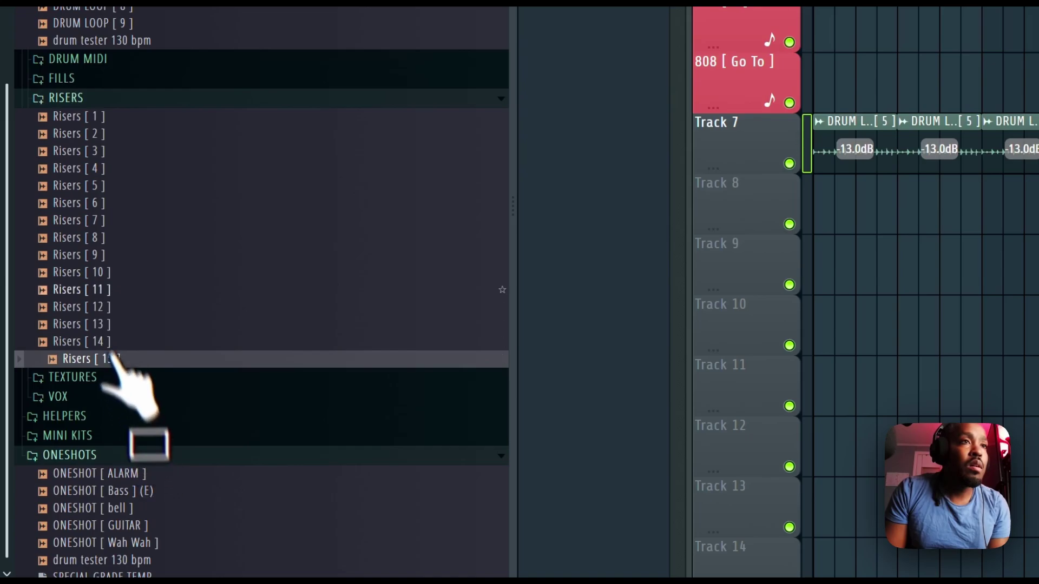
drag(105, 134, 822, 303)
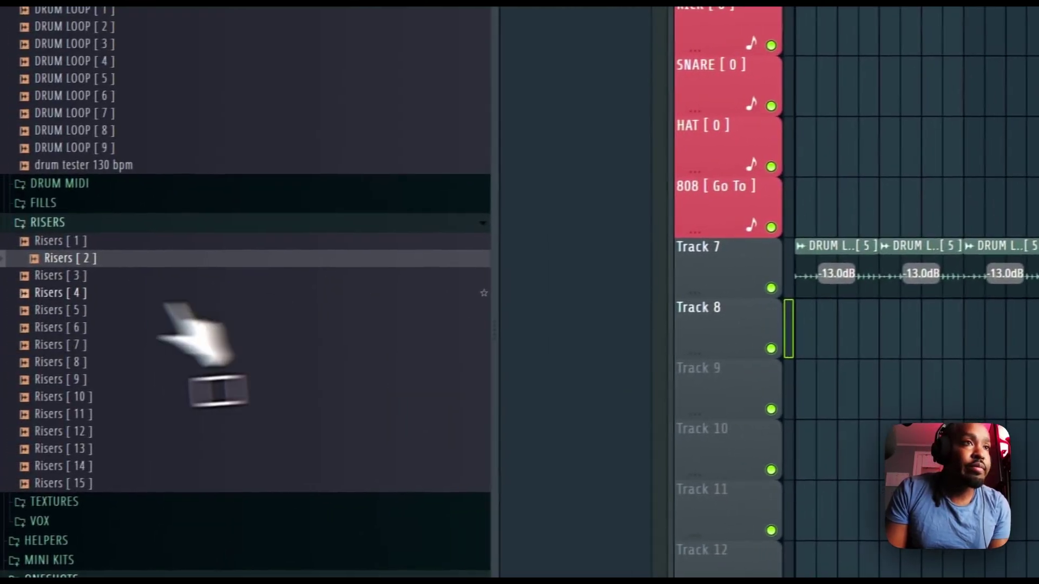
Audition Risers [ 3 ] to Risers [ 6 ] and add Risers [ 6 ] to Track 9 so it ends at bar 9.
drag(60, 275, 62, 284)
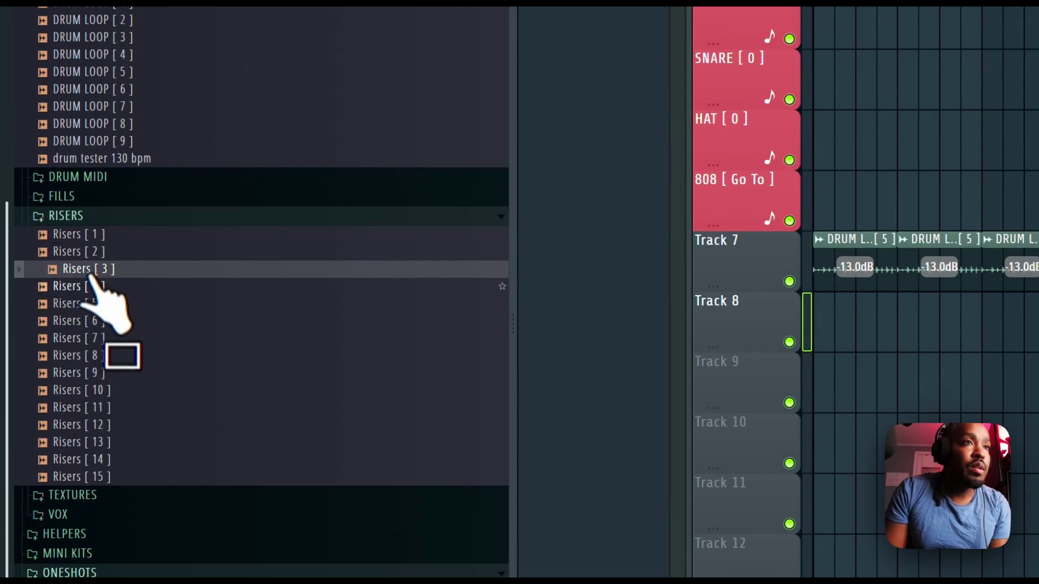
click(89, 286)
click(89, 304)
click(89, 321)
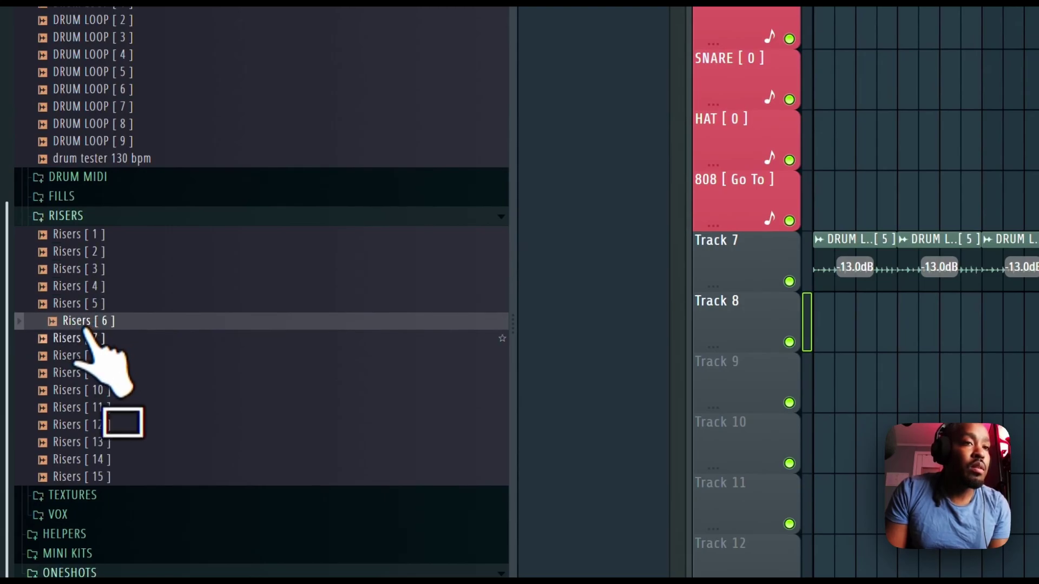
drag(91, 327, 550, 355)
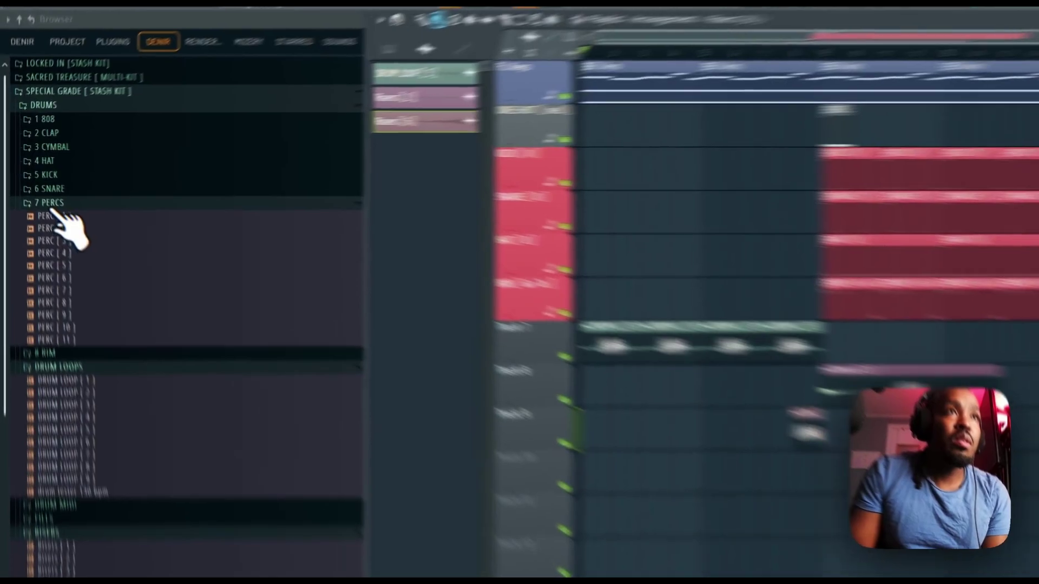
Collapse the 7 PERCS, DRUM LOOPS and RISERS folders and expand the TEXTURES folder.
click(50, 203)
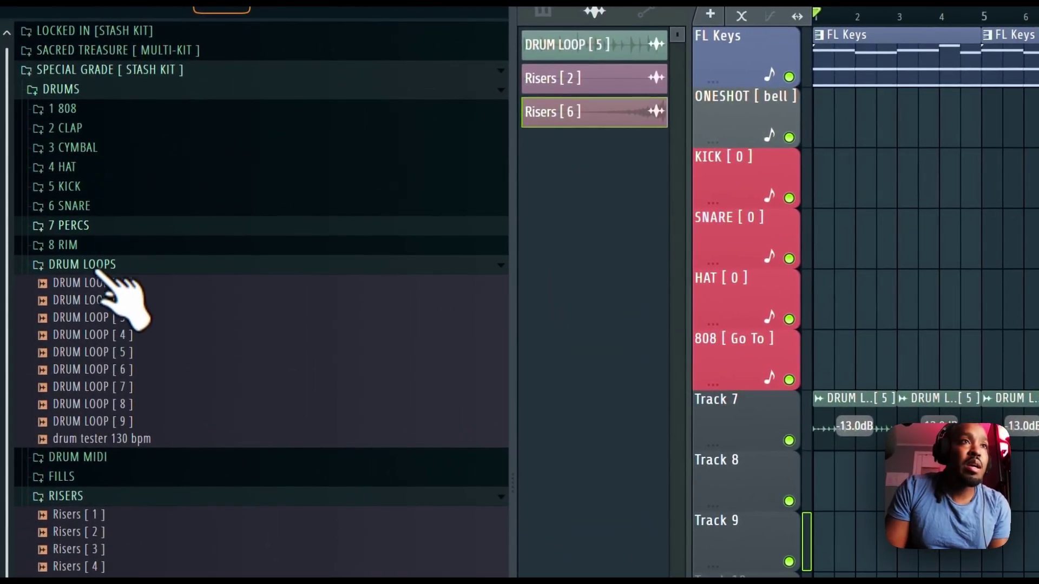
click(96, 264)
click(81, 323)
click(103, 341)
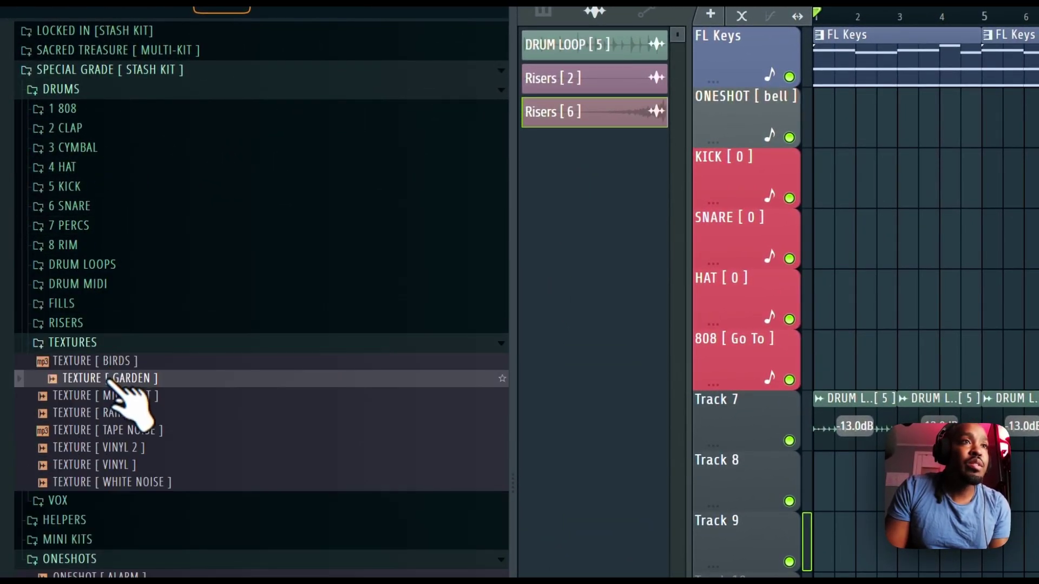
Audition the tape noise, vinyl and midnight textures and add TEXTURE [ MIDNIGHT ] to the playlist below the risers.
click(108, 431)
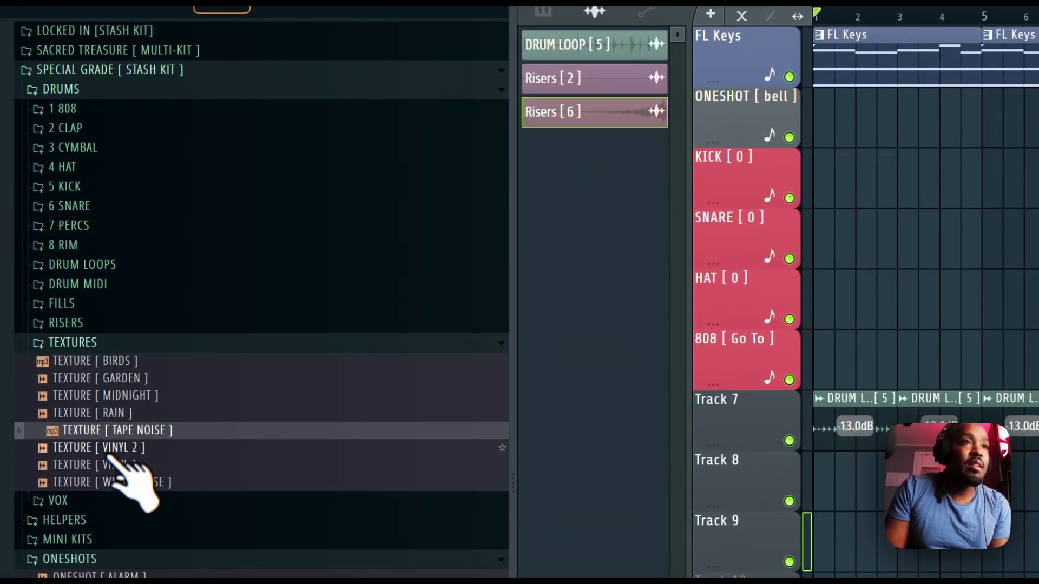
click(116, 449)
click(133, 396)
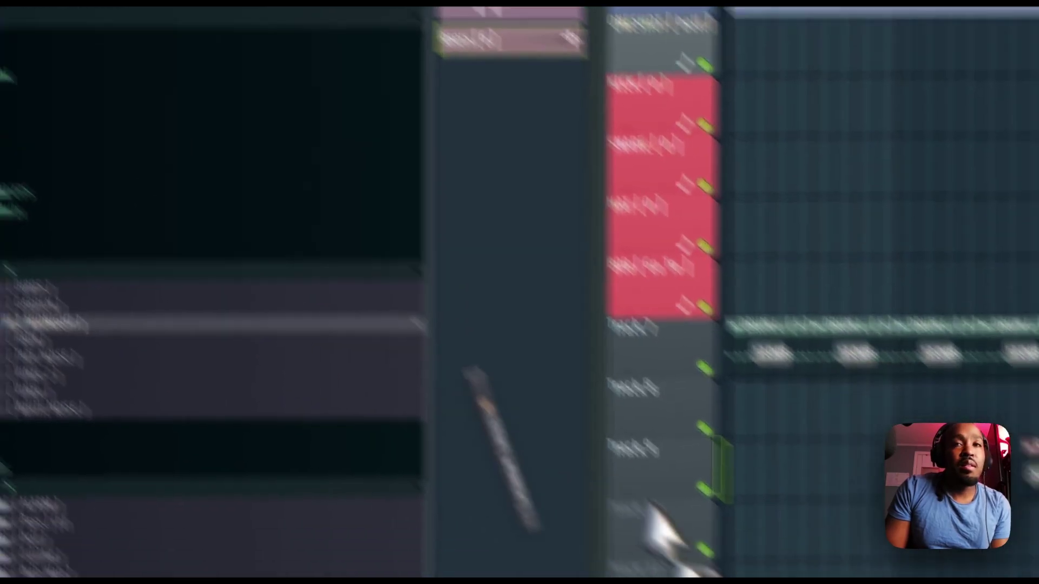
drag(657, 528, 548, 348)
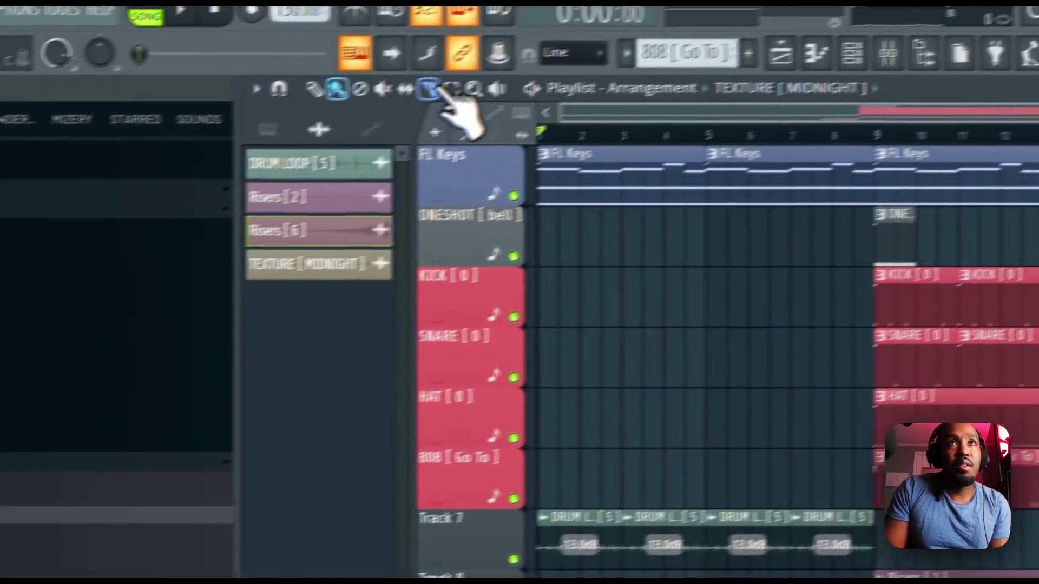
Trim the TEXTURE [ MIDNIGHT ] clip on Track 10 to end at bar 9 and set its gain to 10.7 dB.
click(436, 87)
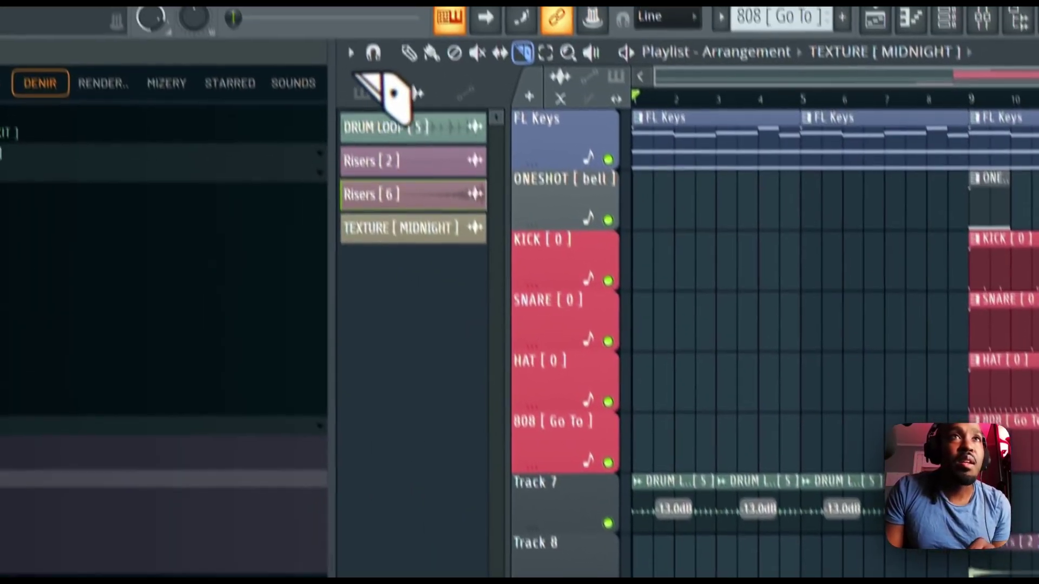
click(430, 97)
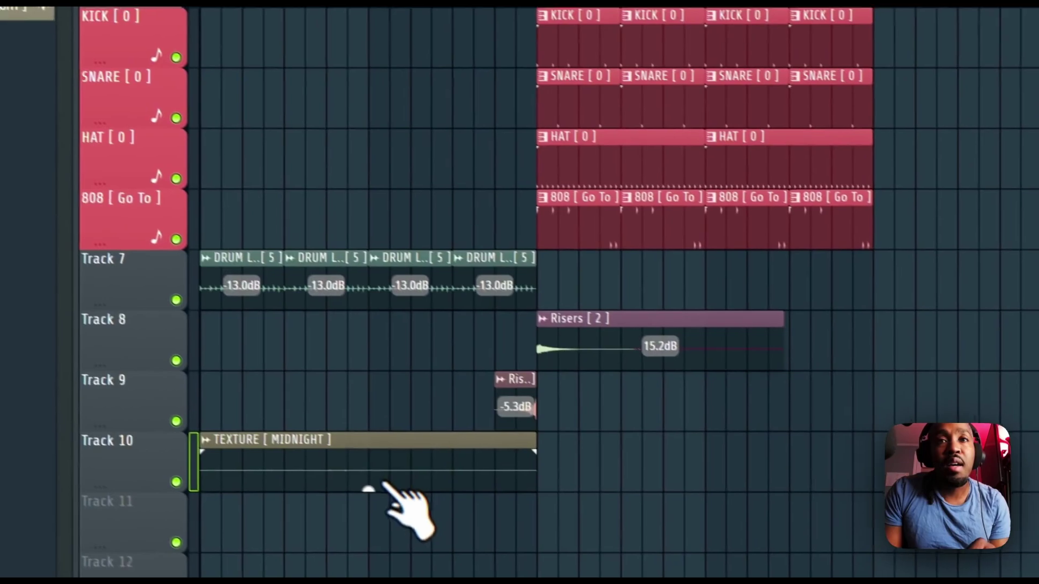
drag(387, 489, 372, 435)
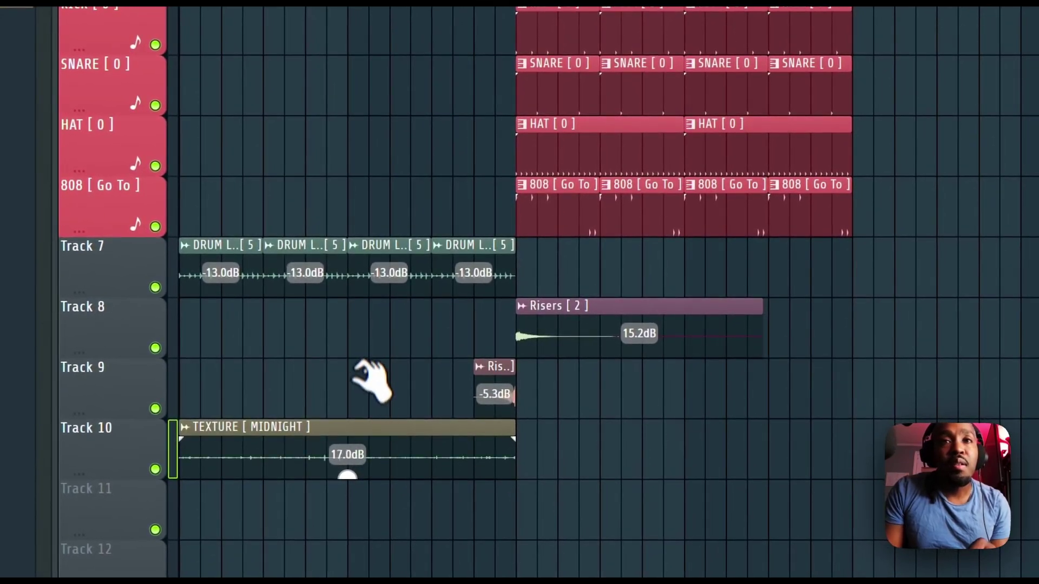
drag(359, 482, 349, 478)
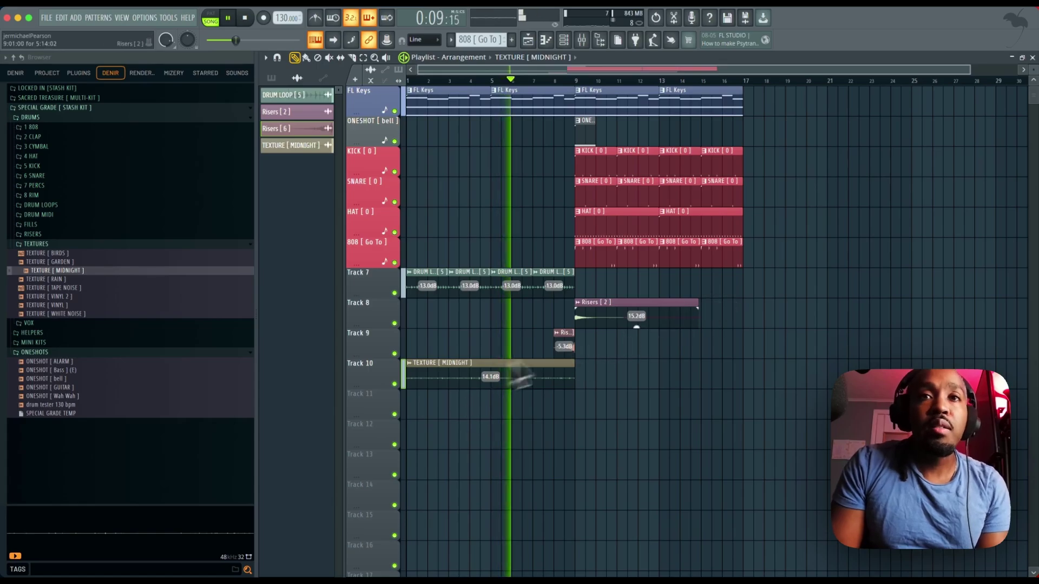
mouse_move(490, 377)
mouse_down()
mouse_move(500, 383)
mouse_move(493, 393)
mouse_up()
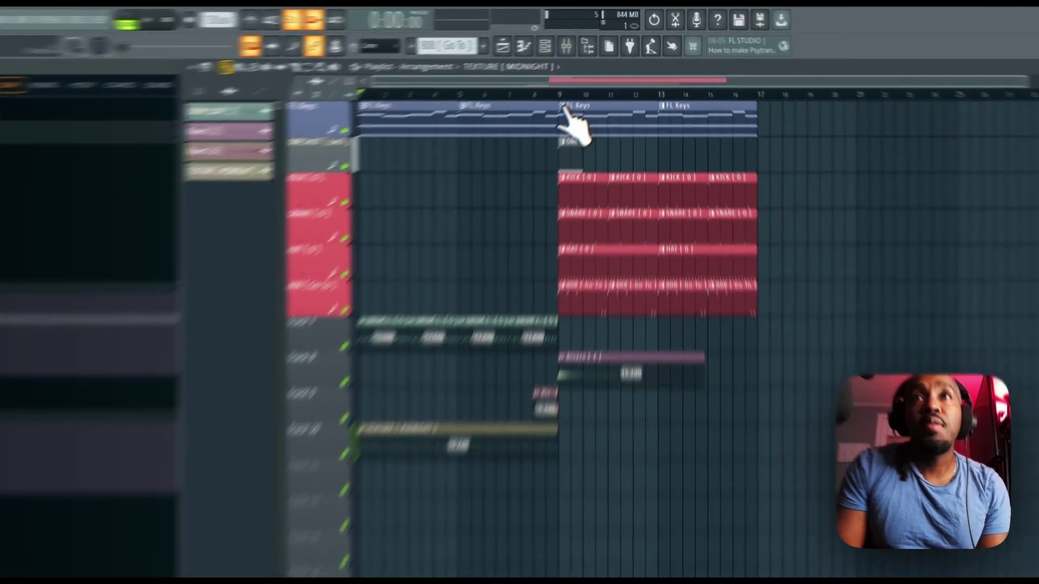
Make the FL Keys clip at bar 9 a unique pattern and replace the FL Keys clip at bar 13 with it.
right_click(577, 92)
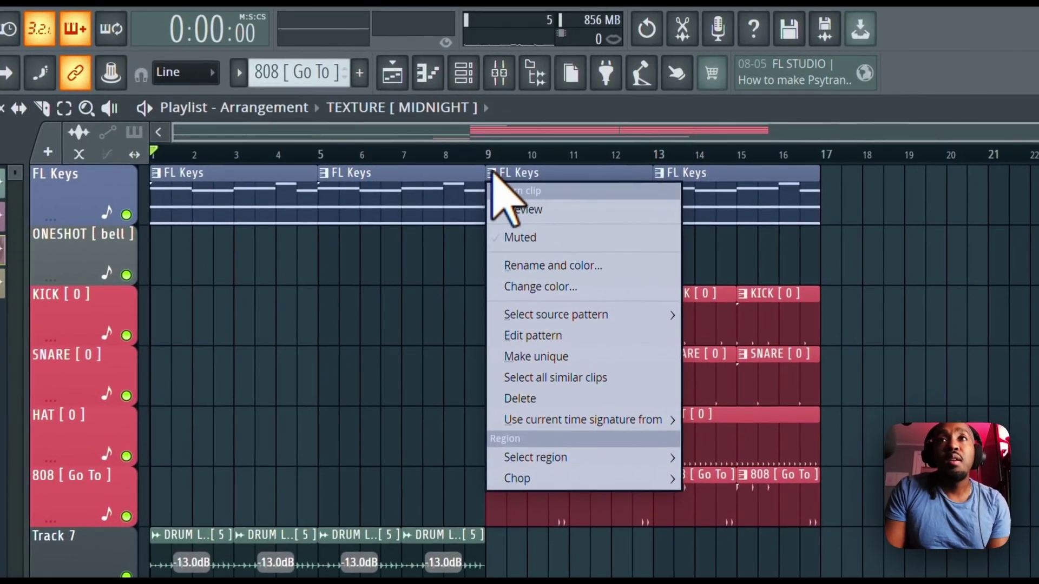
click(495, 187)
right_click(494, 186)
click(556, 359)
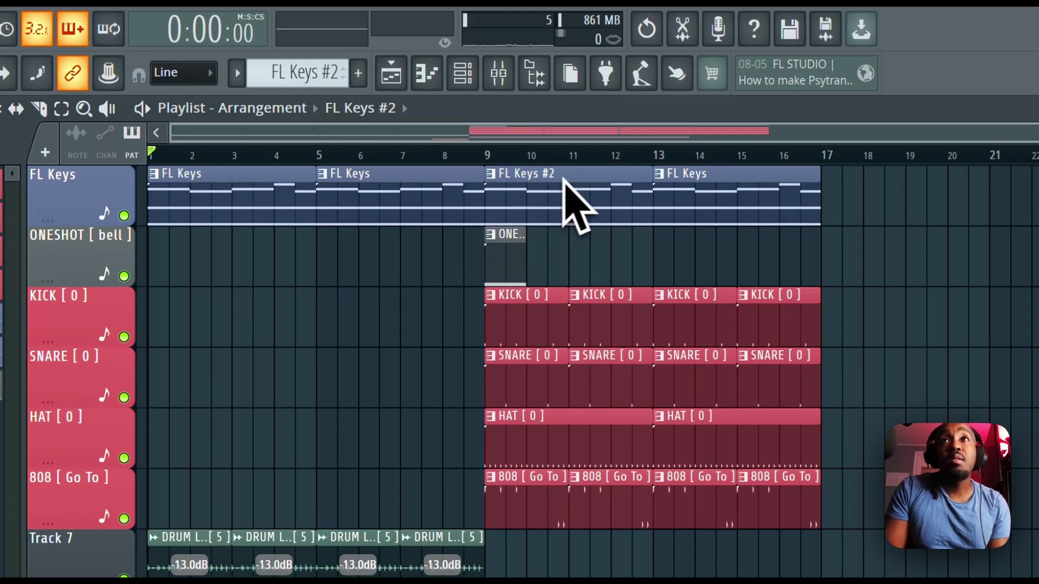
right_click(670, 189)
click(670, 196)
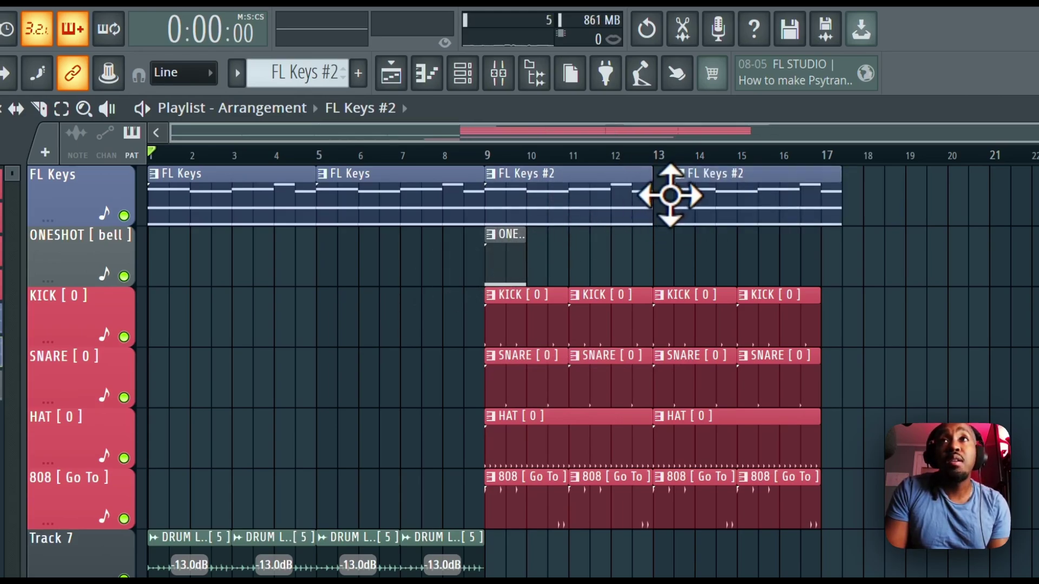
Transpose the notes of the FL Keys #2 pattern down one octave and play the arrangement from bar 9.
double_click(560, 207)
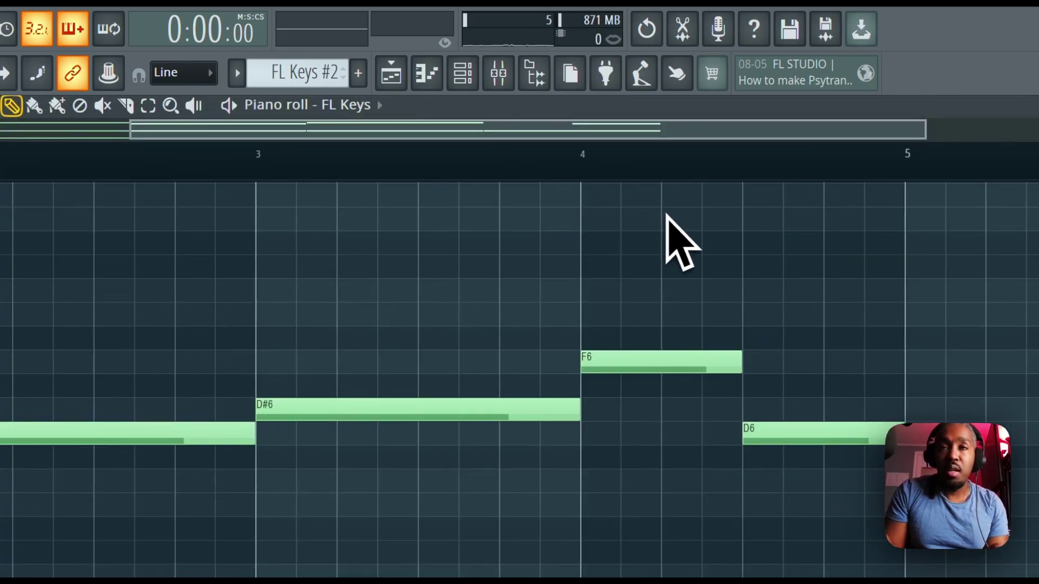
key(ctrl+Down)
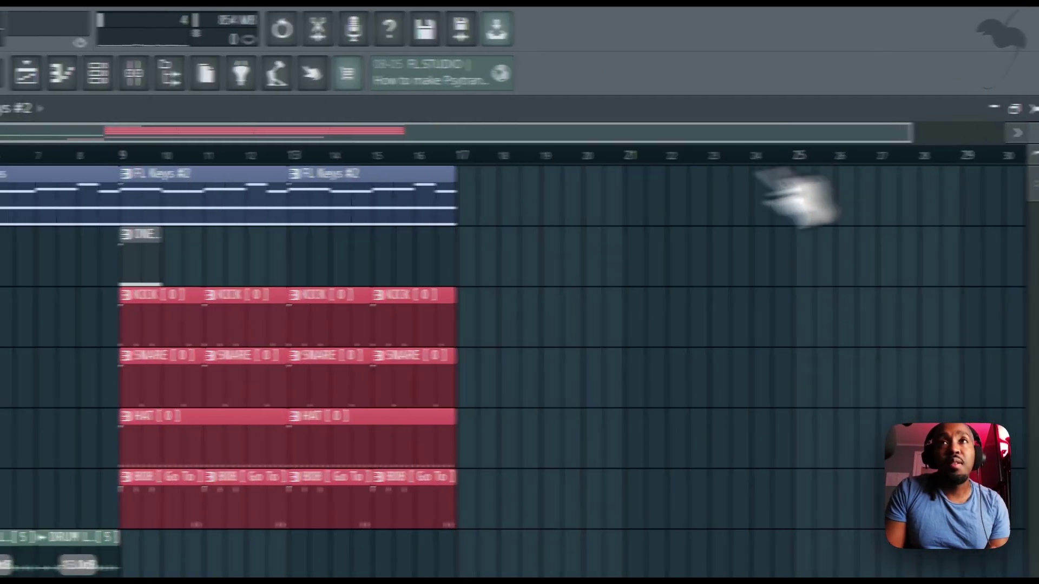
click(347, 151)
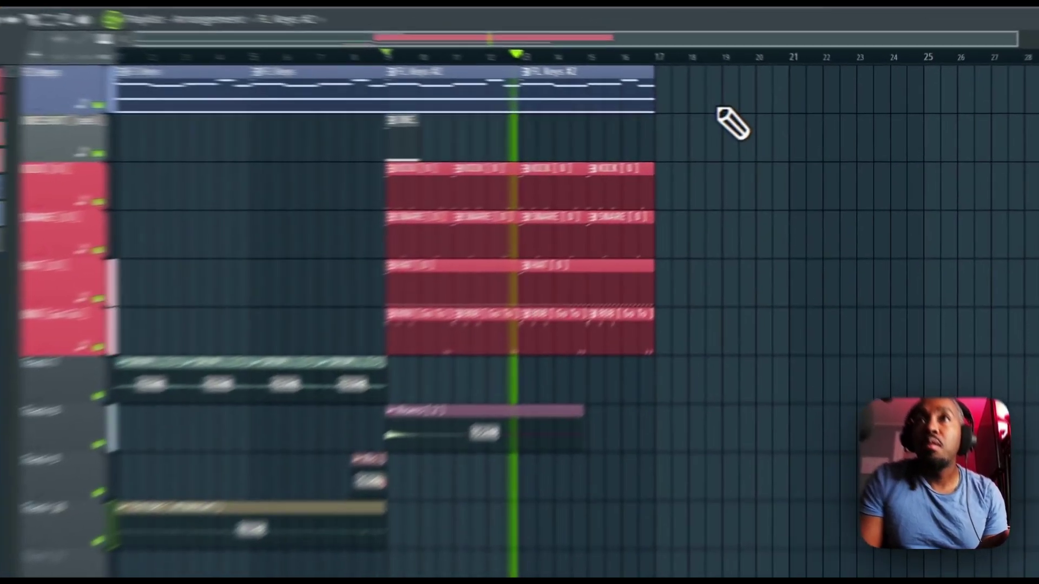
Duplicate the clips of bars 9 to 17 onto bar 17, using the original FL Keys pattern at bars 17 and 21 instead of FL Keys #2.
drag(783, 88, 601, 340)
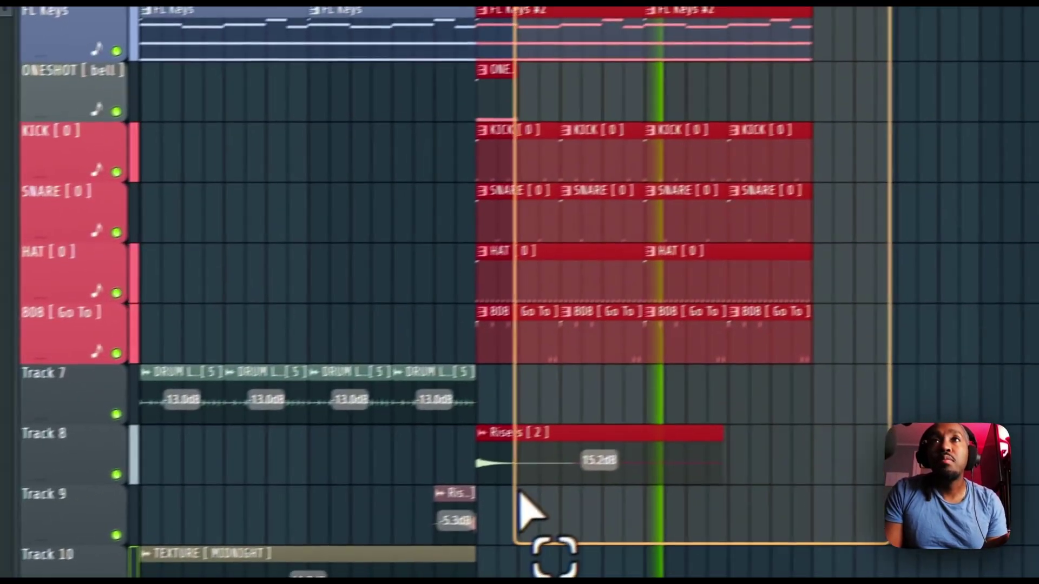
drag(516, 495, 511, 500)
key(super+b)
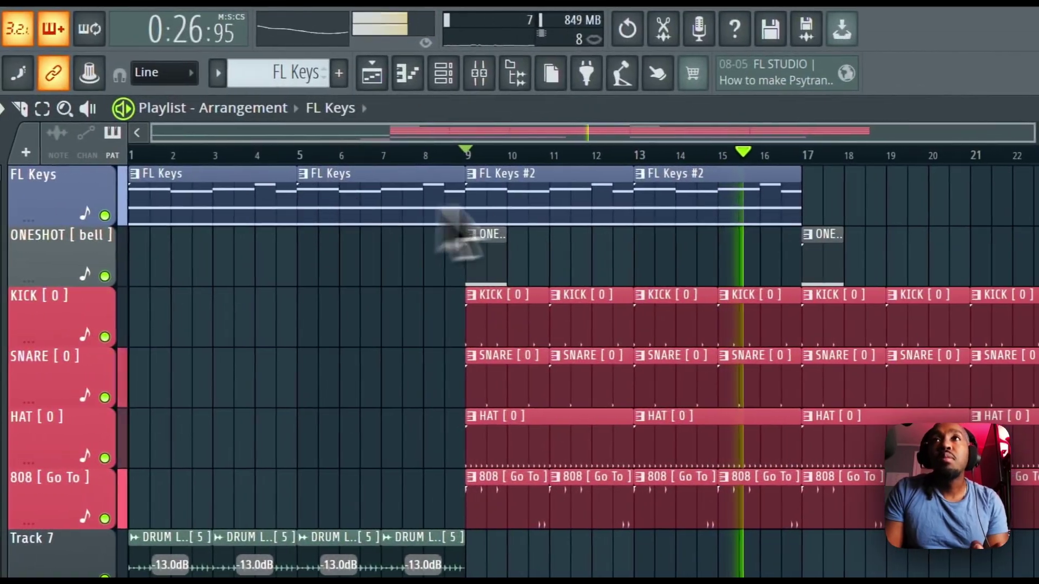
click(827, 201)
click(1007, 203)
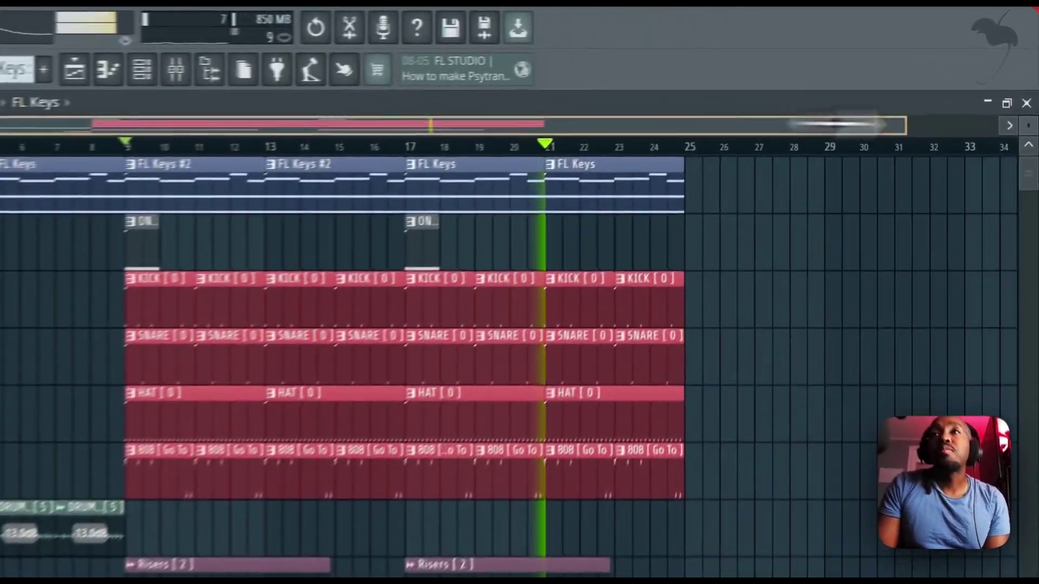
drag(893, 71, 1007, 70)
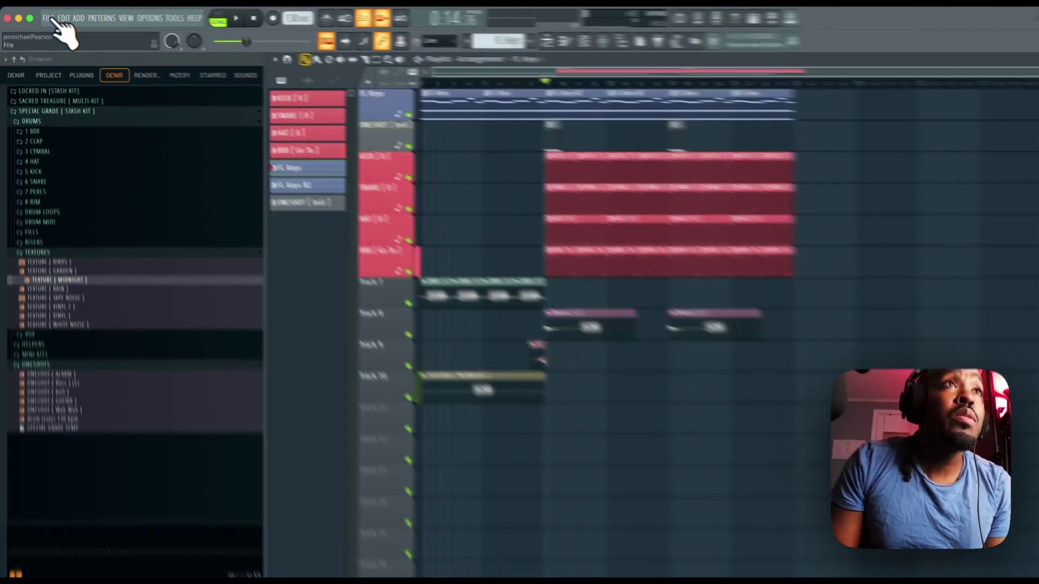
Start exporting the song as a wave file named "tut 2 with you" to the Desktop.
click(47, 18)
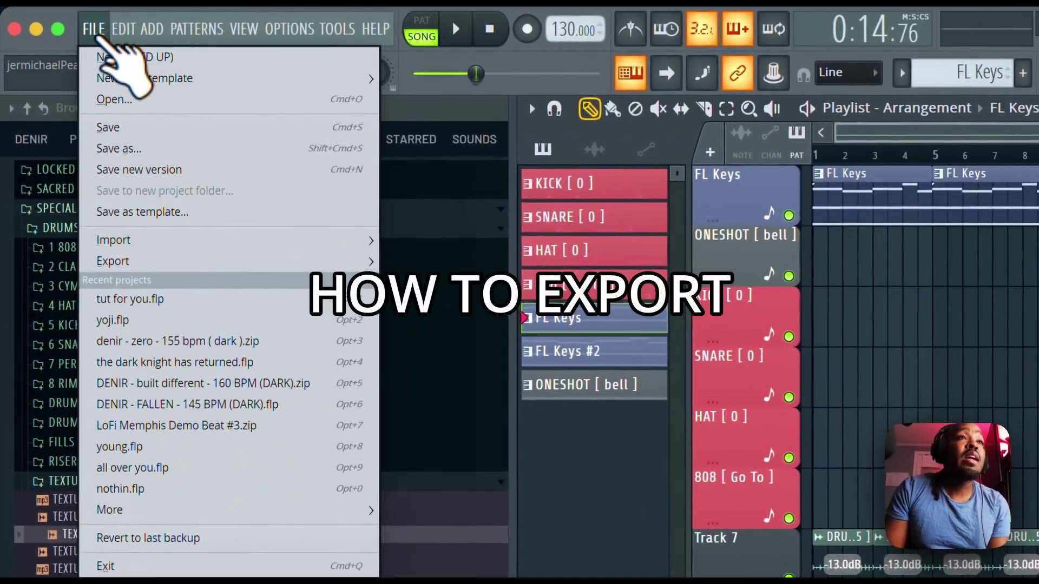
mouse_move(112, 260)
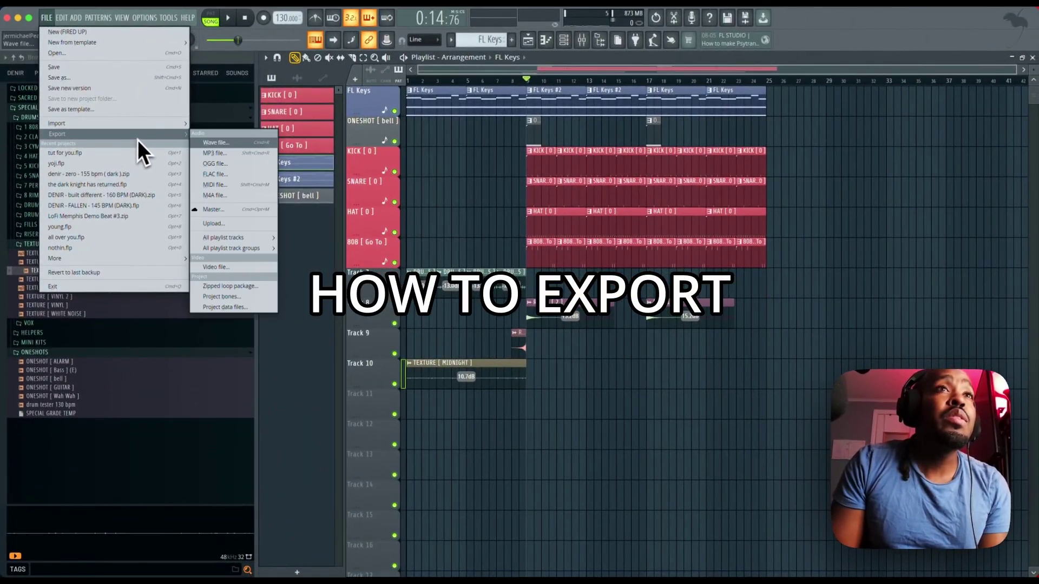
click(216, 142)
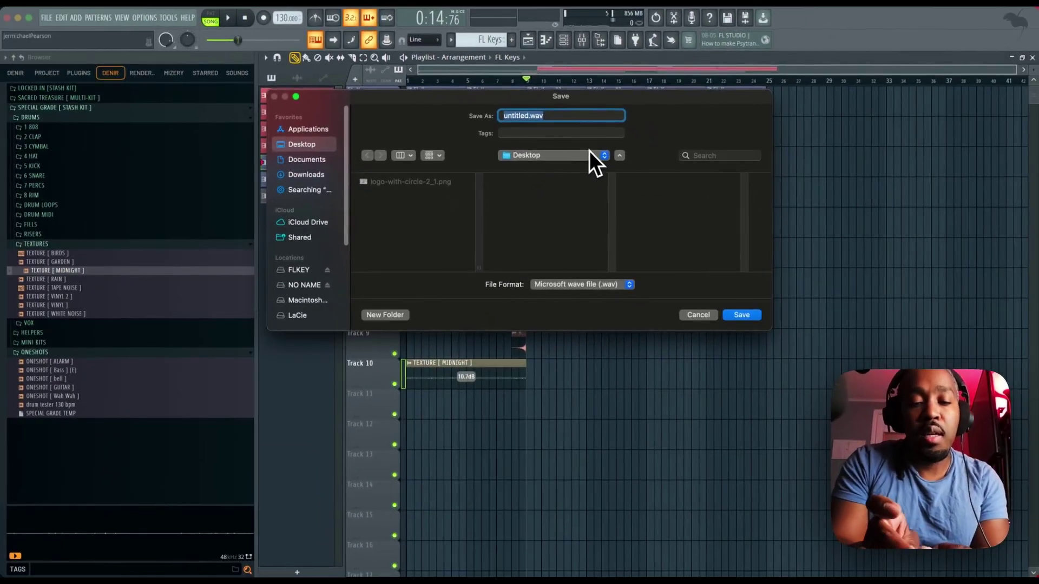
text(tut 2 with you)
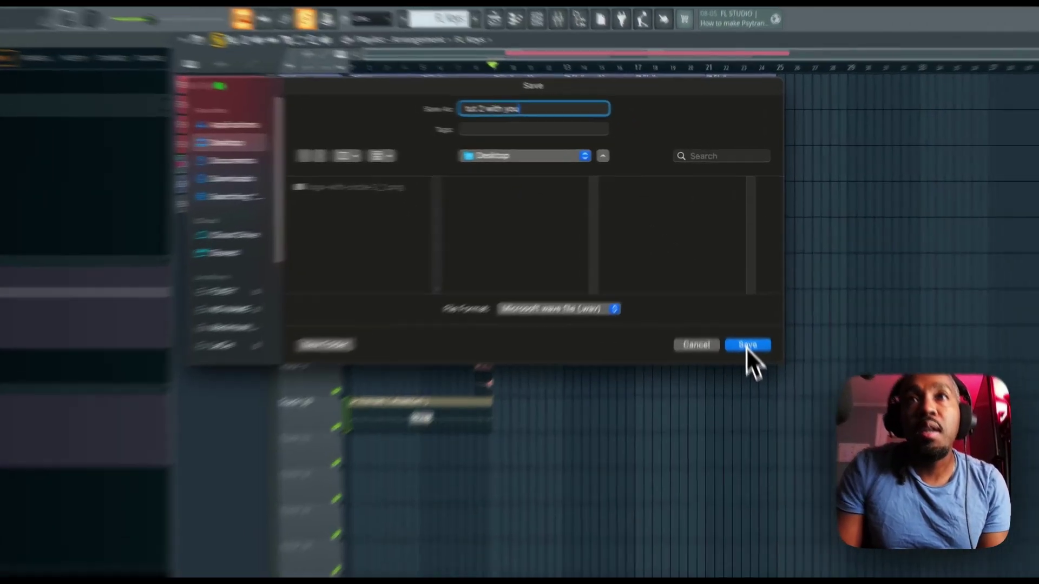
click(741, 315)
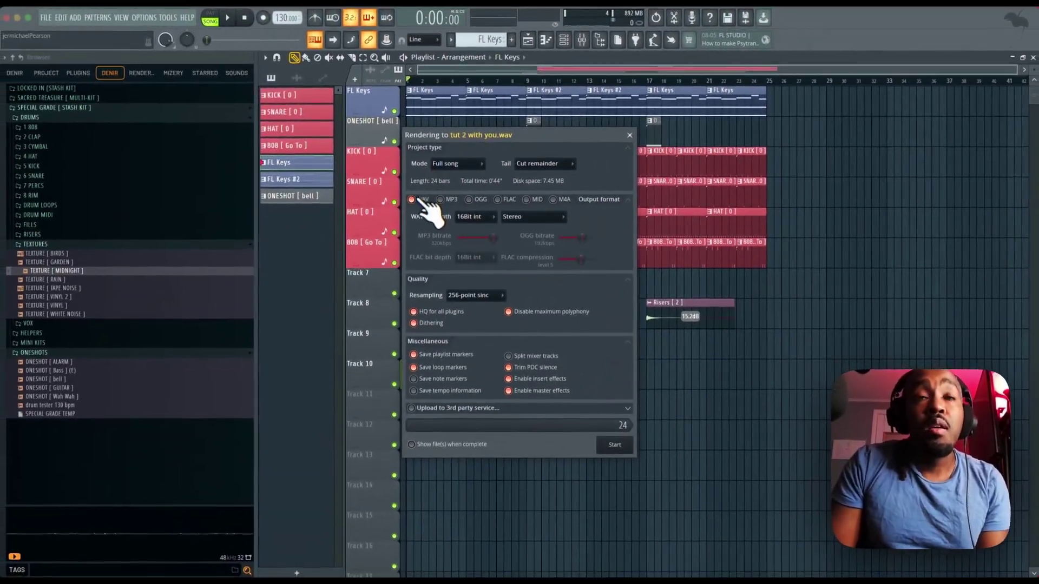
Add MP3 to the WAV output, choose Full song mode and the Cut remainder tail, and close the render settings without rendering.
click(440, 199)
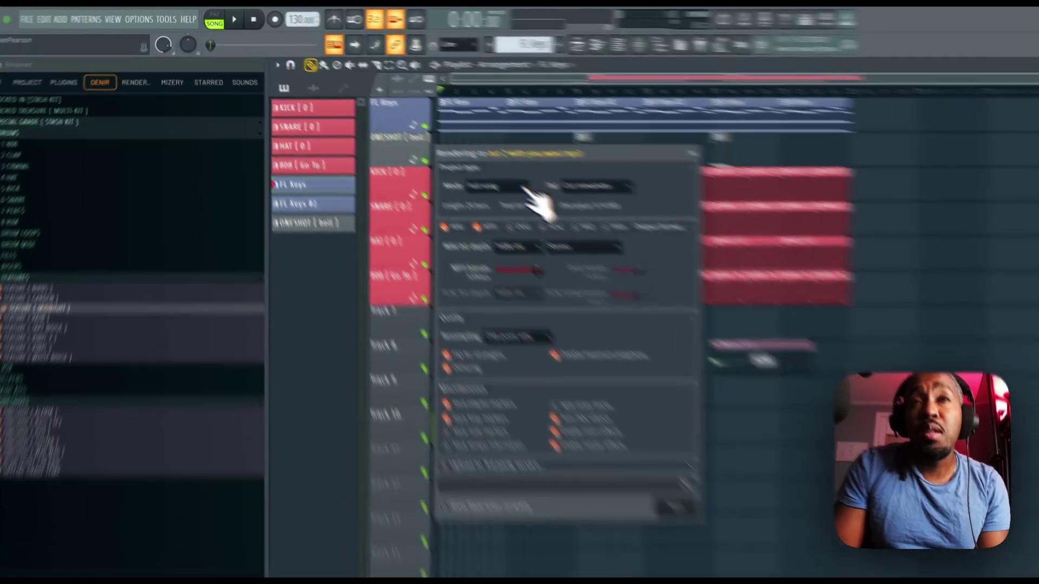
click(483, 164)
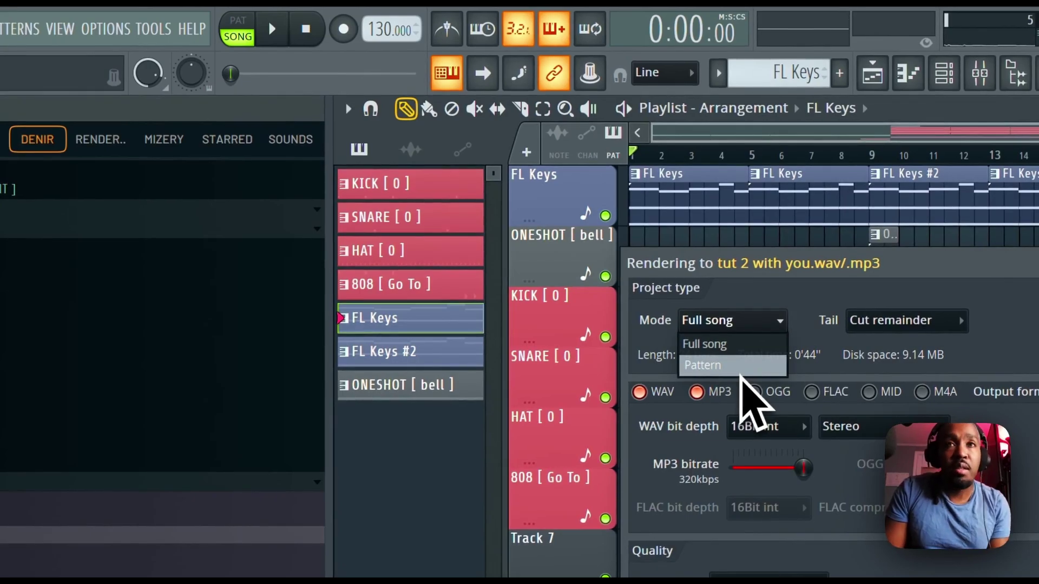
click(746, 351)
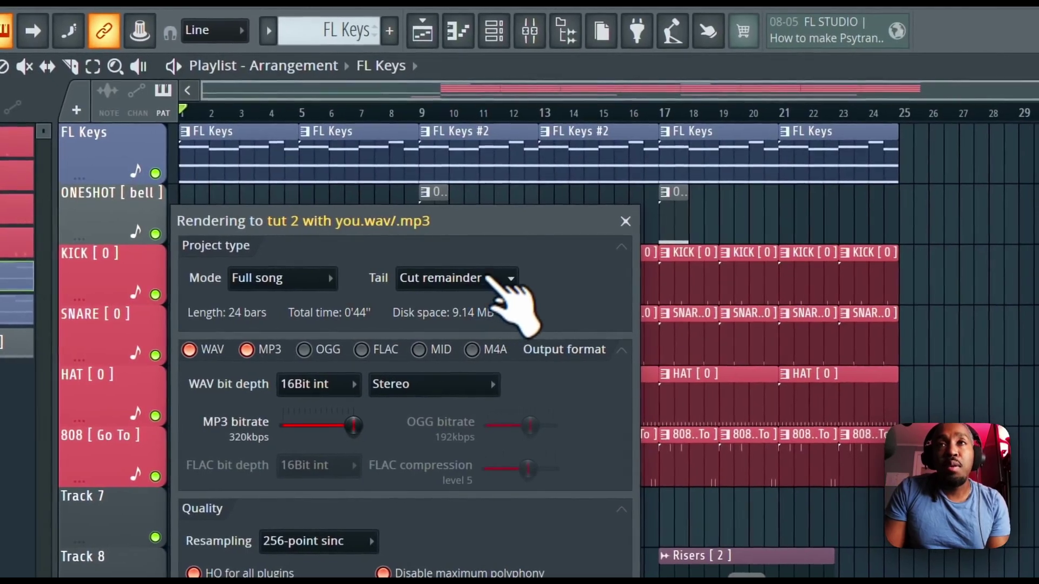
click(576, 287)
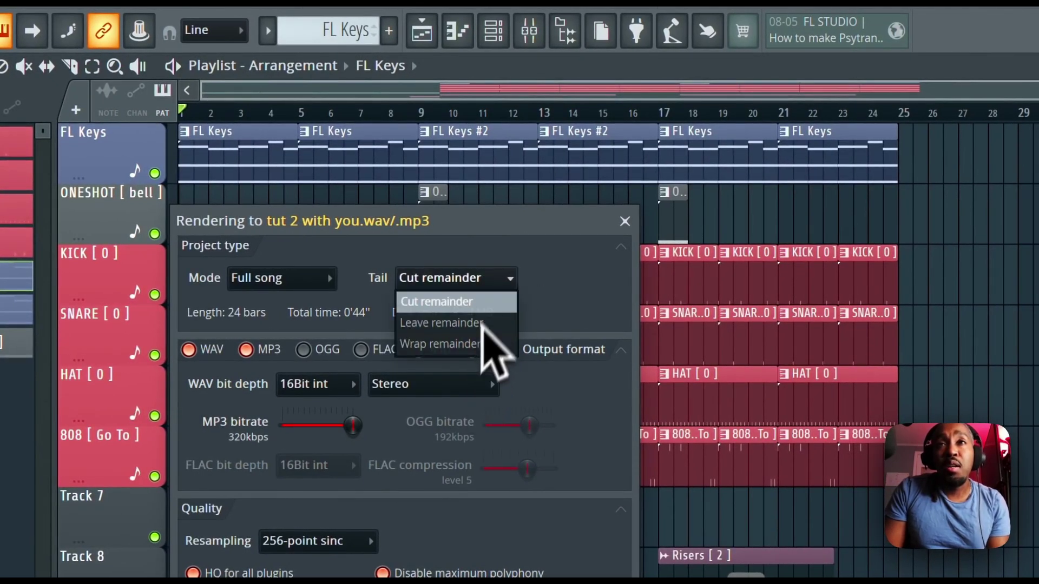
click(489, 301)
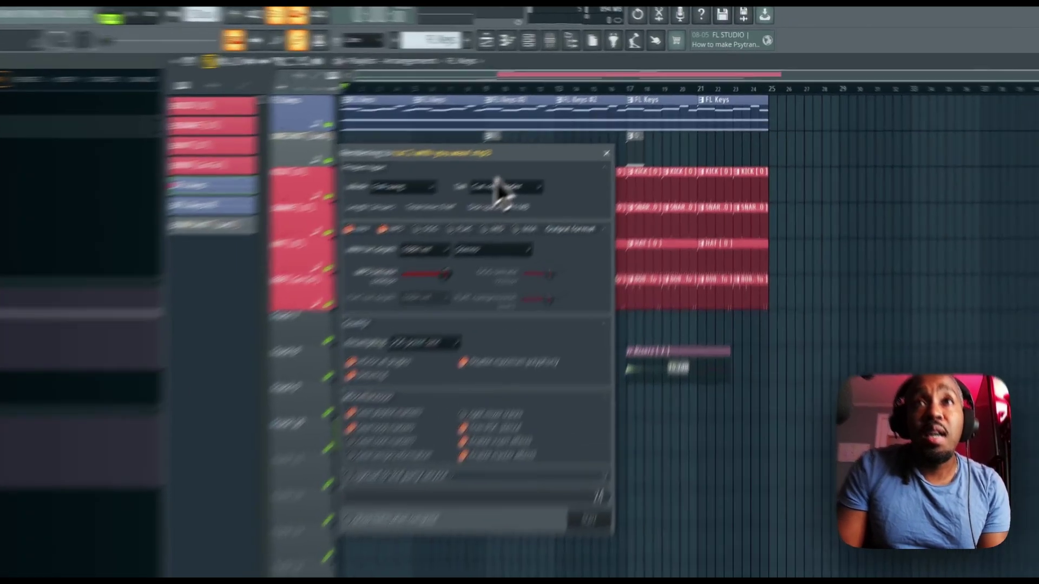
drag(546, 140, 752, 209)
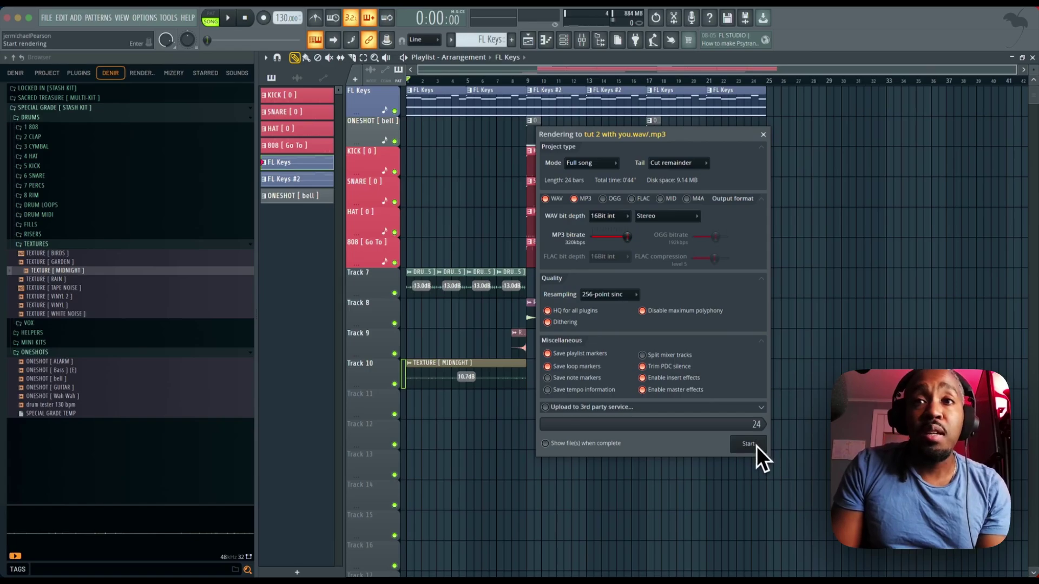
click(762, 135)
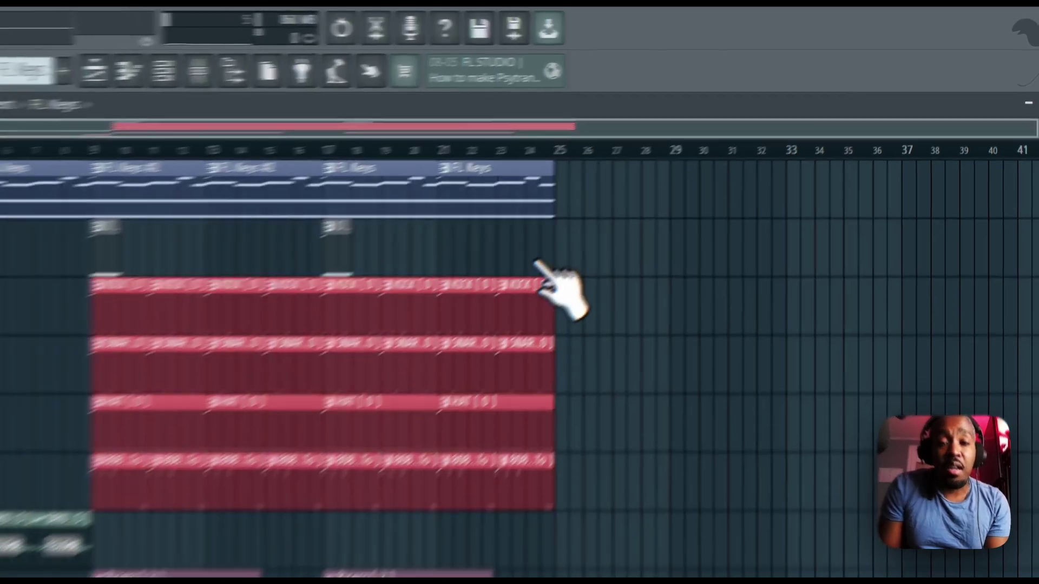